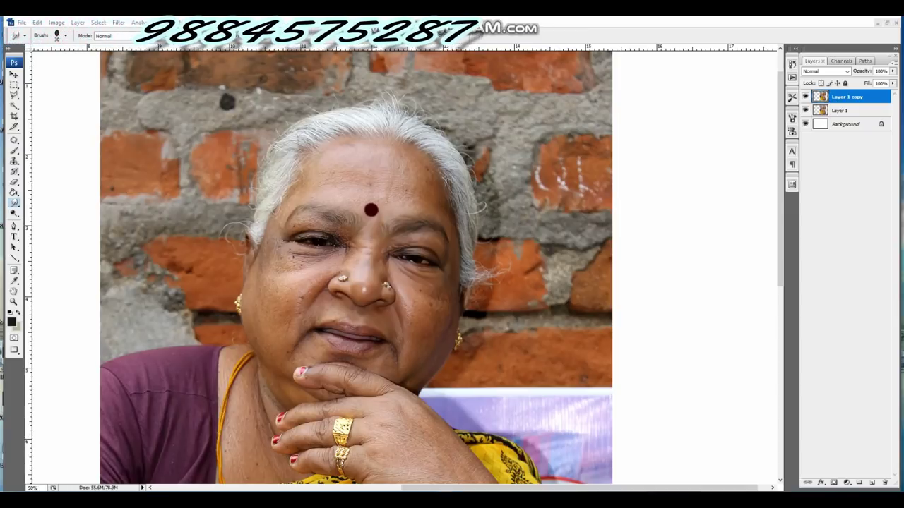
Zoom the canvas in to 400% on the woman's nose.
key(ctrl+plus)
key(ctrl+plus)
key(ctrl+plus)
key(ctrl+plus)
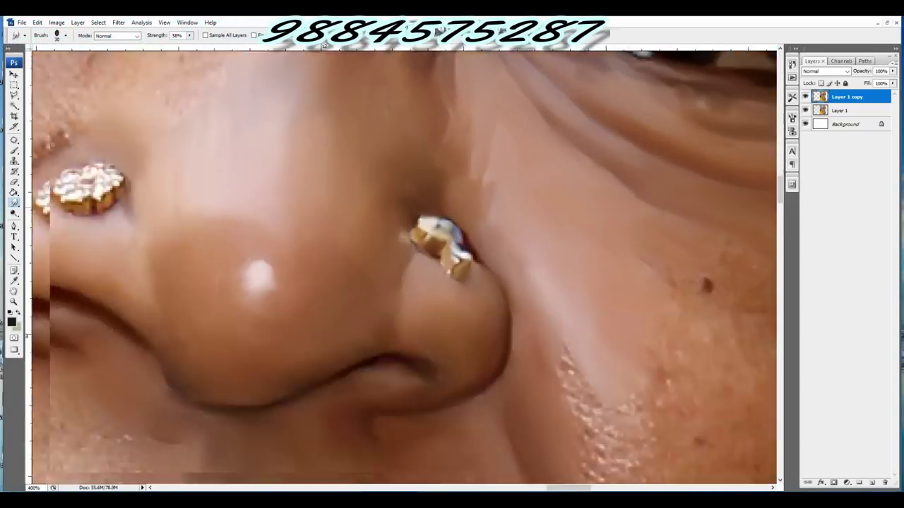
key(ctrl+plus)
Smudge the skin between nose and upper lip smooth at 58% strength, resizing the brush as needed.
key(bracketleft)
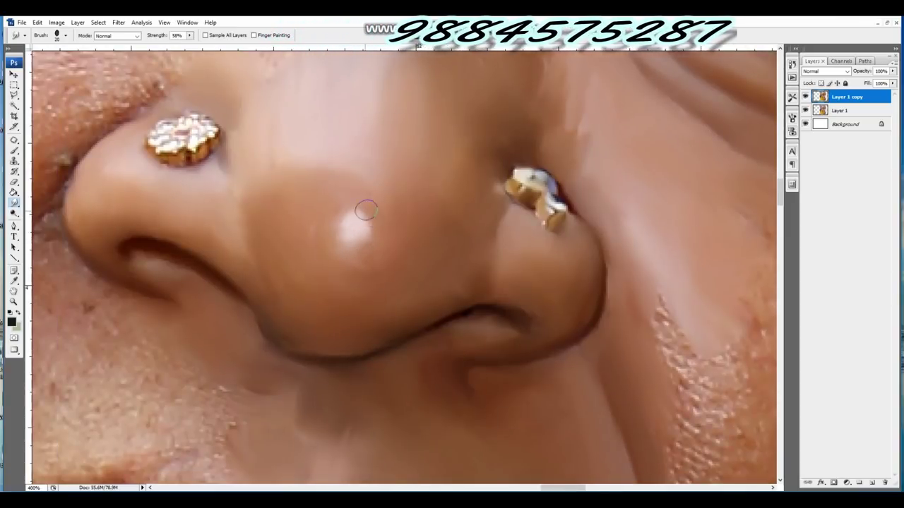
key(bracketright)
mouse_move(109, 383)
mouse_down()
mouse_move(371, 256)
mouse_move(403, 306)
mouse_move(428, 298)
mouse_move(424, 262)
mouse_move(501, 257)
mouse_up()
key(bracketright)
key(bracketleft)
key(bracketleft)
key(bracketleft)
key(bracketright)
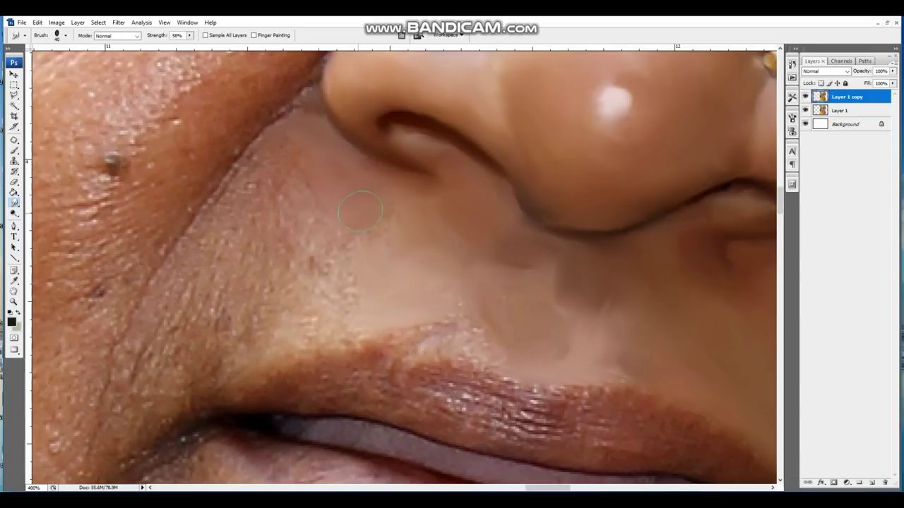
drag(396, 222, 345, 288)
key(bracketleft)
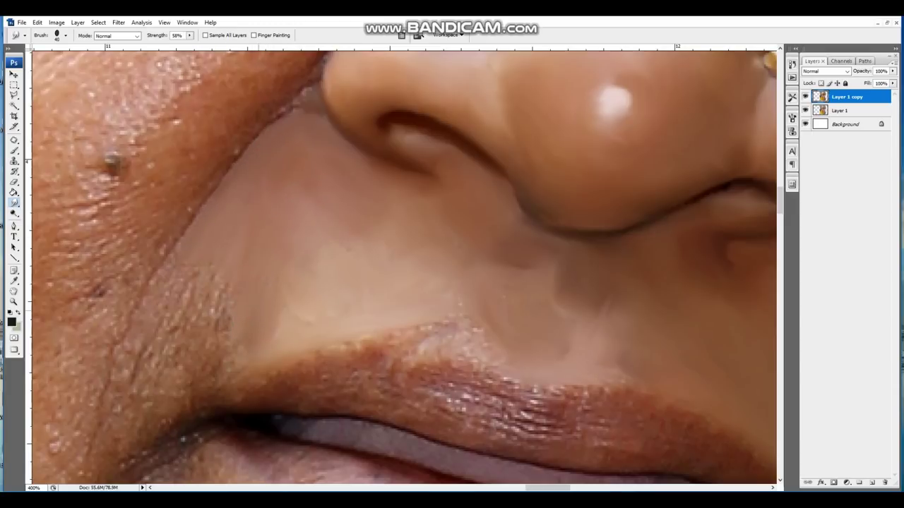
scroll(537, 173, up, 10)
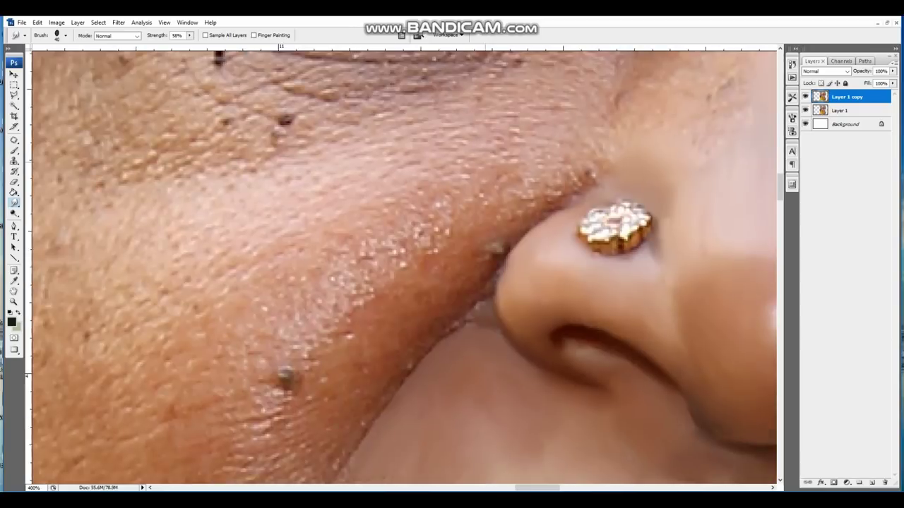
key(ctrl+minus)
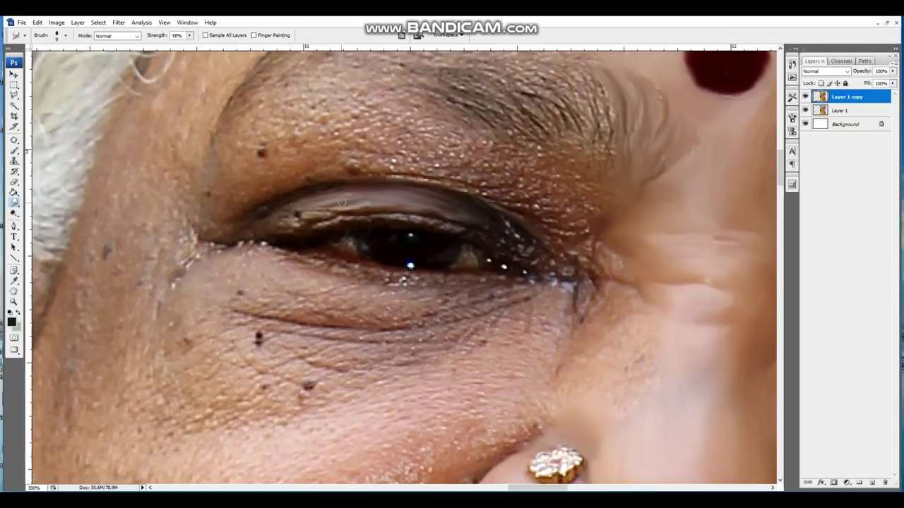
Smudge the upper eyelid, its crease, the inner eye corner and the brow skin smooth.
mouse_move(304, 224)
mouse_down()
mouse_move(289, 213)
mouse_move(264, 227)
mouse_move(276, 229)
mouse_move(233, 226)
mouse_up()
mouse_move(340, 187)
mouse_down()
mouse_move(416, 176)
mouse_move(494, 193)
mouse_move(500, 184)
mouse_up()
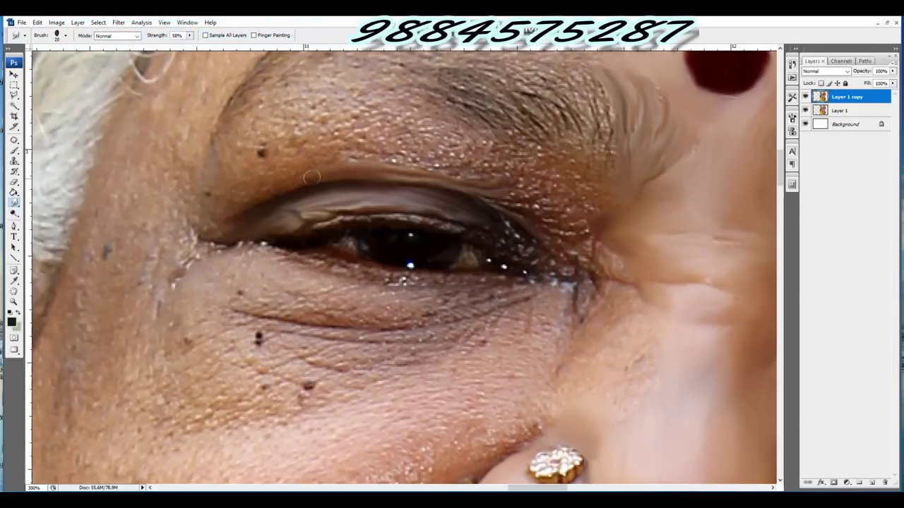
drag(221, 233, 198, 237)
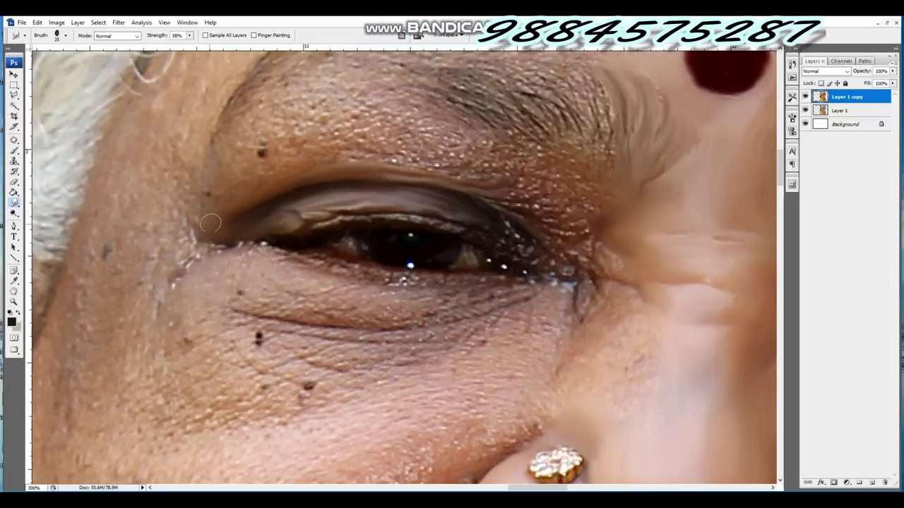
mouse_move(286, 147)
mouse_down()
mouse_move(404, 145)
mouse_move(342, 129)
mouse_move(303, 88)
mouse_move(358, 115)
mouse_up()
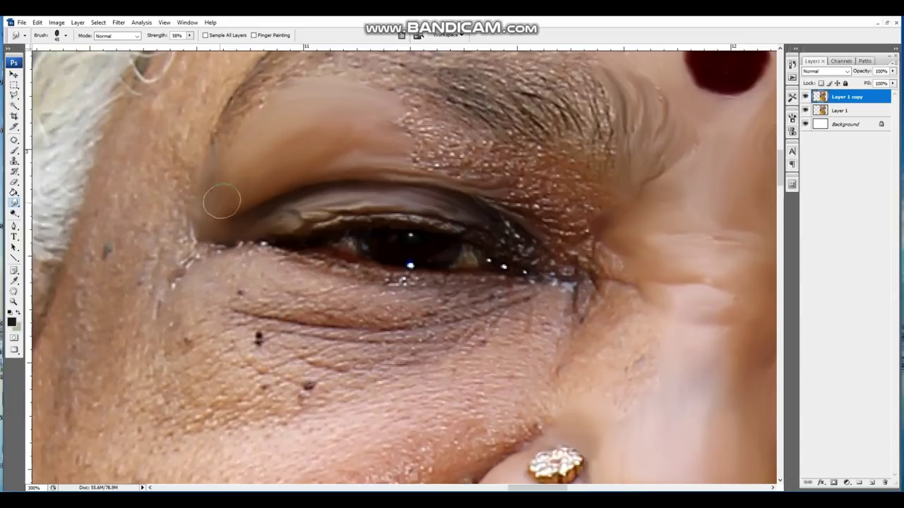
drag(418, 121, 446, 148)
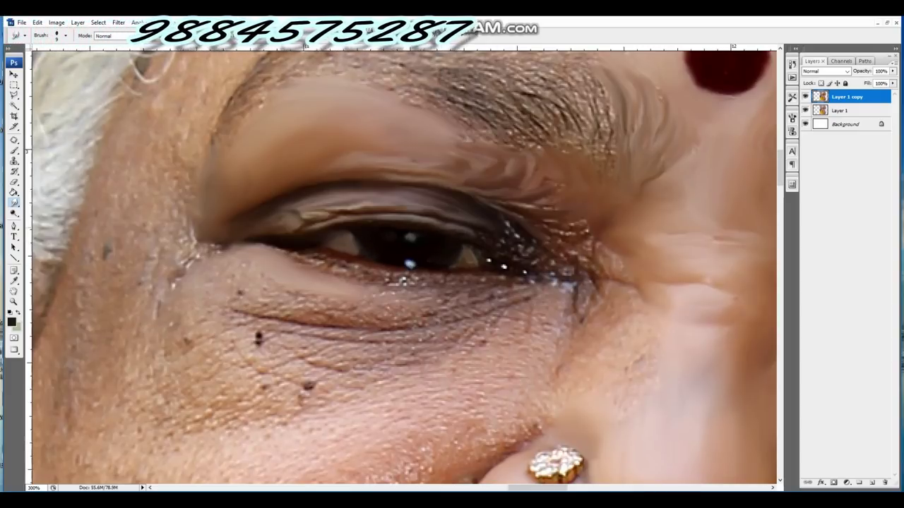
Smooth the wrinkled under-eye skin, inner cheek and smile line beside the nose.
drag(367, 236, 387, 126)
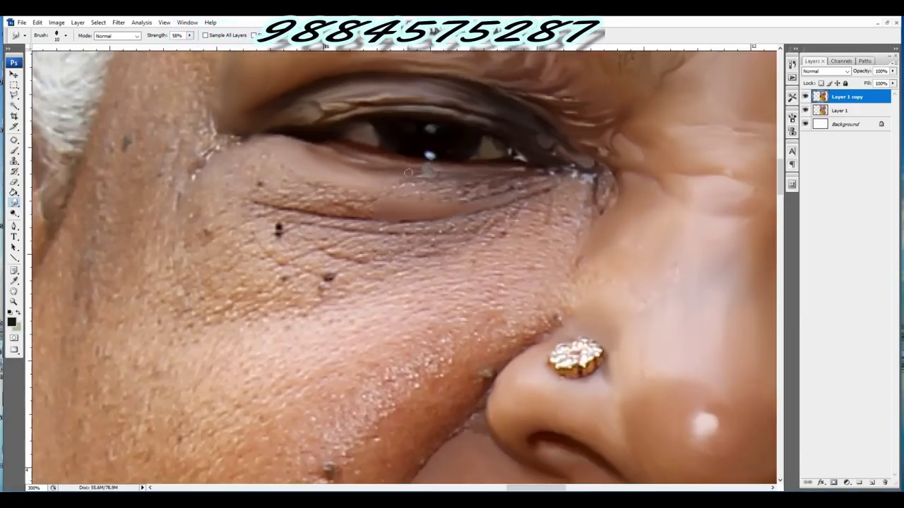
key(bracketright)
key(bracketright)
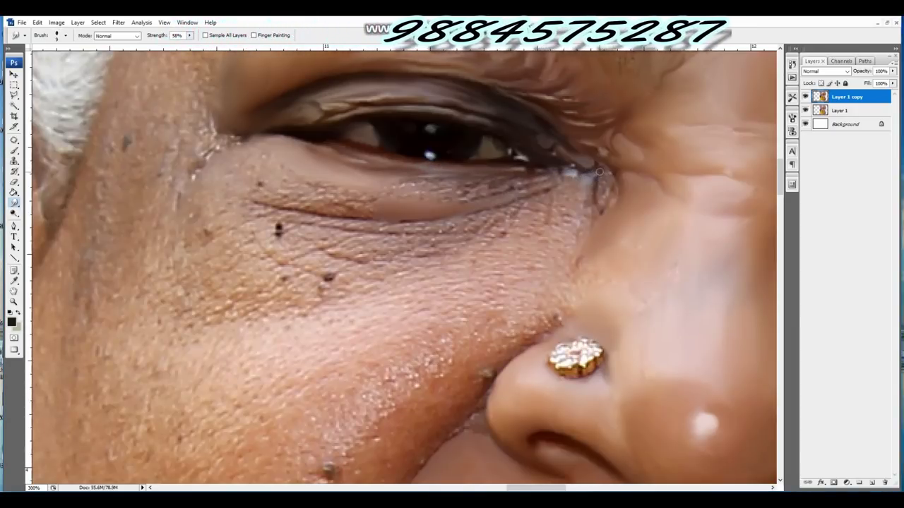
key(bracketright)
key(bracketright)
key(bracketright)
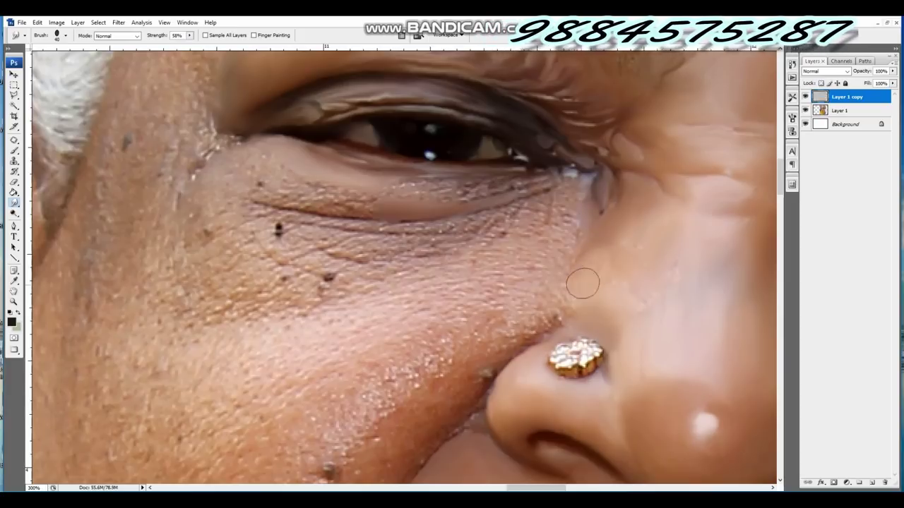
key(bracketleft)
key(bracketleft)
key(bracketleft)
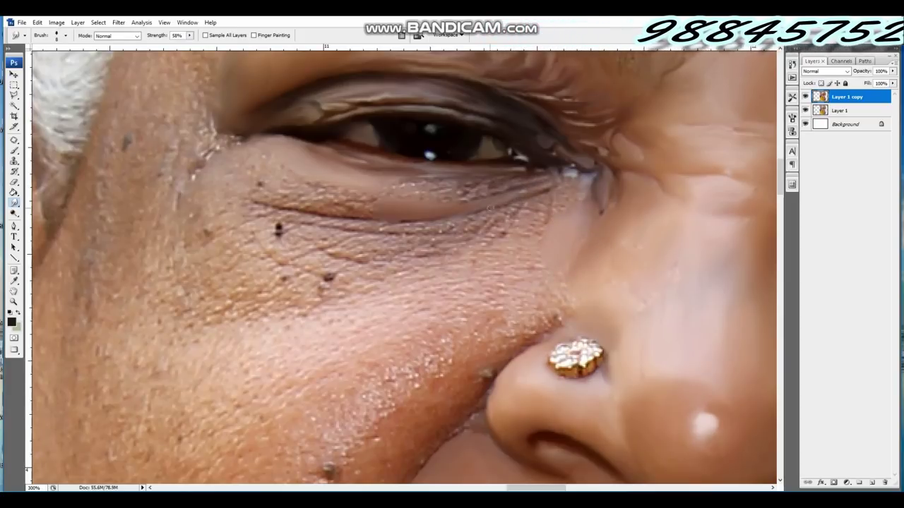
key(bracketright)
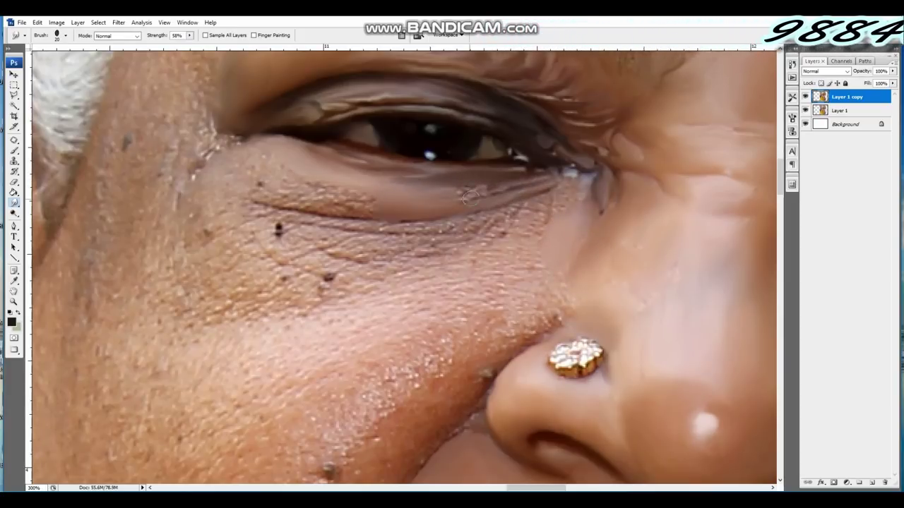
key(bracketleft)
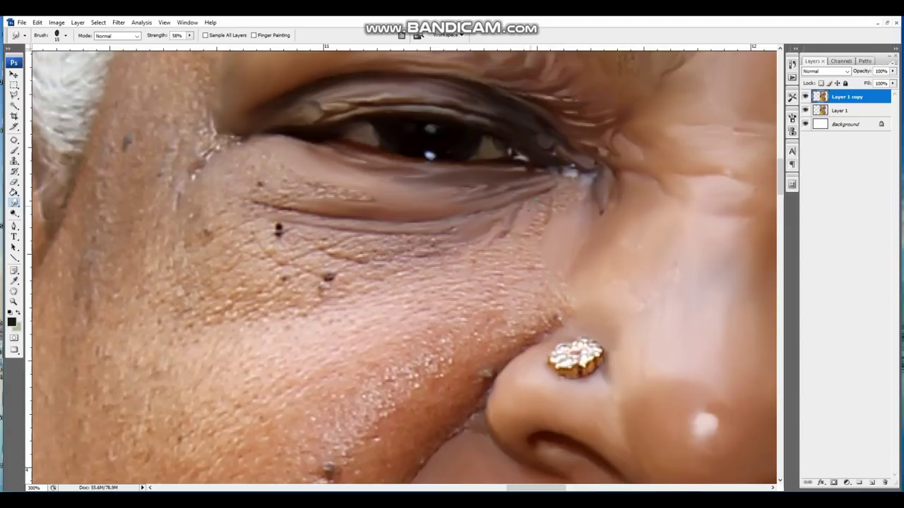
key(ctrl+minus)
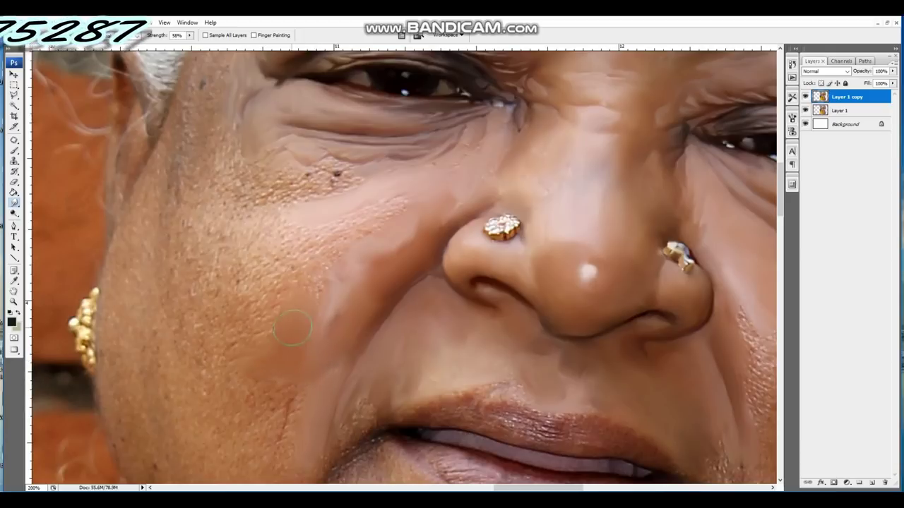
Smudge the cheek beside the nose, the spotted under-eye skin and the skin toward the temple.
mouse_move(322, 221)
mouse_down()
mouse_move(282, 221)
mouse_move(353, 208)
mouse_move(398, 211)
mouse_up()
mouse_move(355, 233)
mouse_down()
mouse_move(423, 221)
mouse_move(397, 211)
mouse_move(329, 273)
mouse_move(317, 252)
mouse_move(242, 244)
mouse_move(243, 275)
mouse_move(262, 268)
mouse_move(254, 330)
mouse_up()
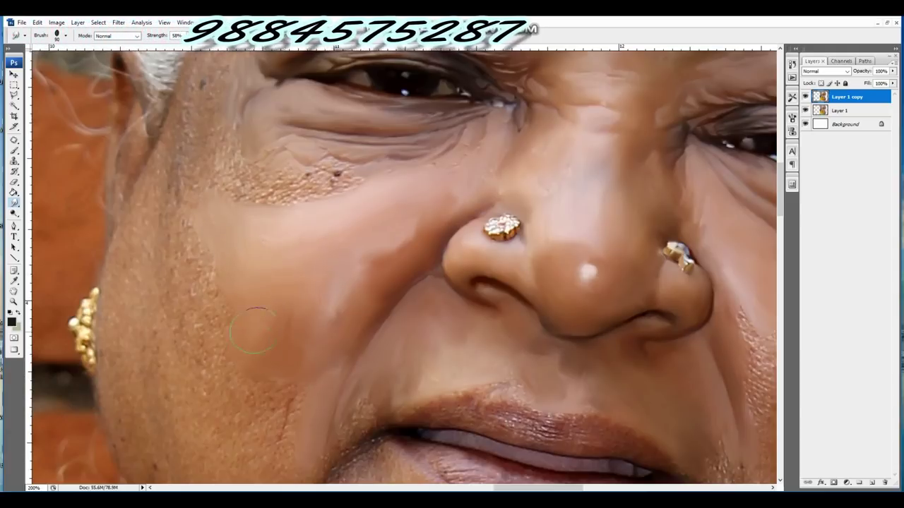
key(bracketleft)
key(bracketleft)
key(bracketleft)
mouse_move(259, 162)
mouse_down()
mouse_move(249, 185)
mouse_move(280, 199)
mouse_move(328, 164)
mouse_move(337, 176)
mouse_move(350, 173)
mouse_move(306, 170)
mouse_move(288, 196)
mouse_move(322, 192)
mouse_up()
key(bracketright)
key(bracketright)
key(bracketright)
key(bracketright)
key(bracketright)
key(bracketright)
drag(208, 70, 288, 157)
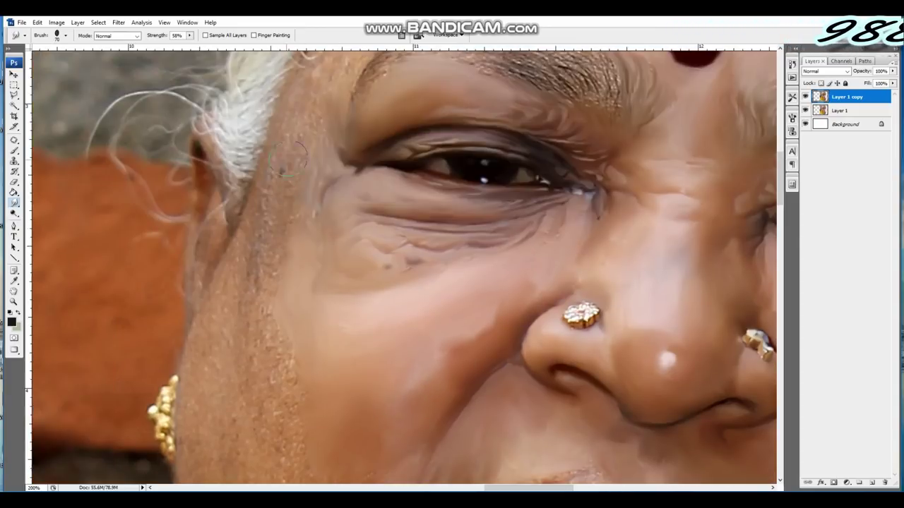
key(bracketleft)
key(bracketleft)
key(bracketleft)
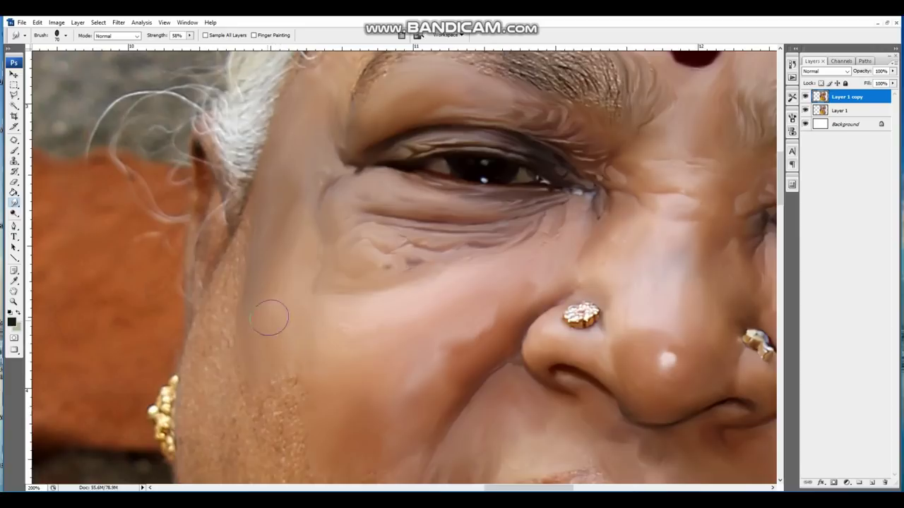
scroll(337, 279, down, 3)
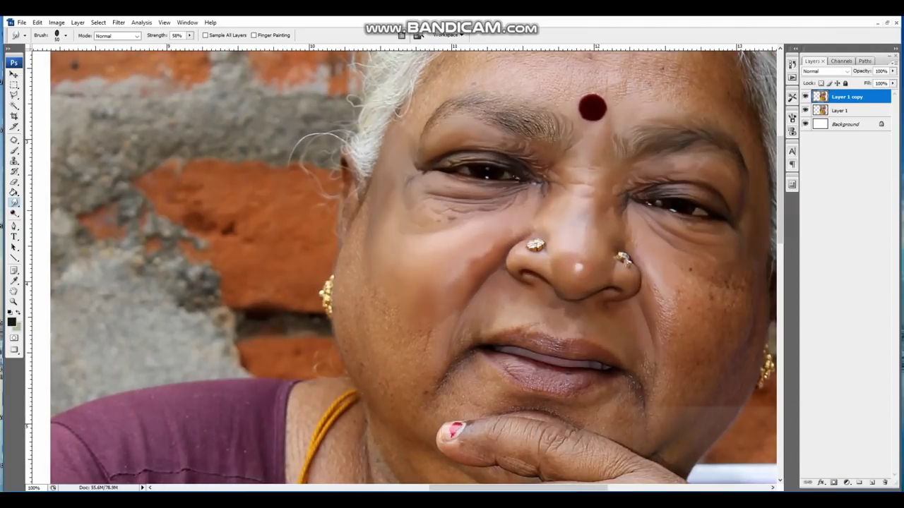
Compare with the original by hiding and reshowing Layer 1 copy.
scroll(313, 145, up, 3)
scroll(400, 264, right, 3)
click(805, 97)
click(805, 96)
drag(601, 416, 379, 247)
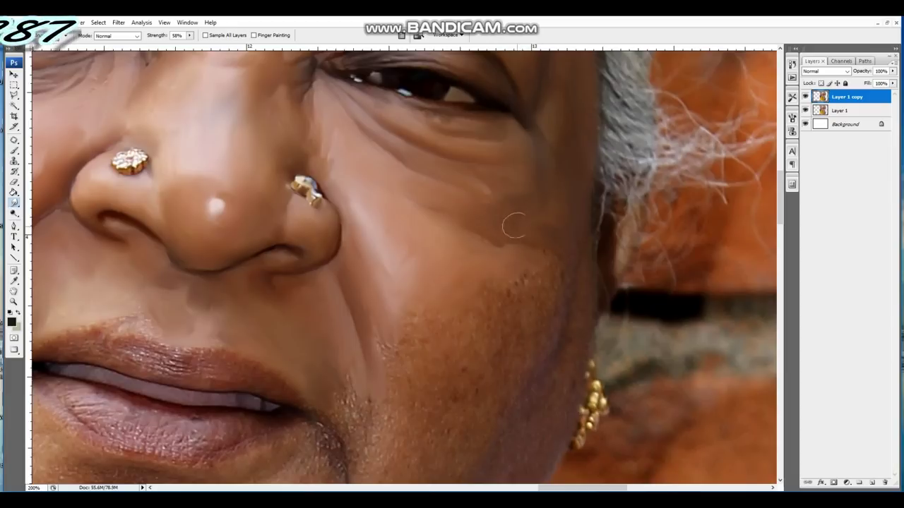
drag(571, 285, 530, 188)
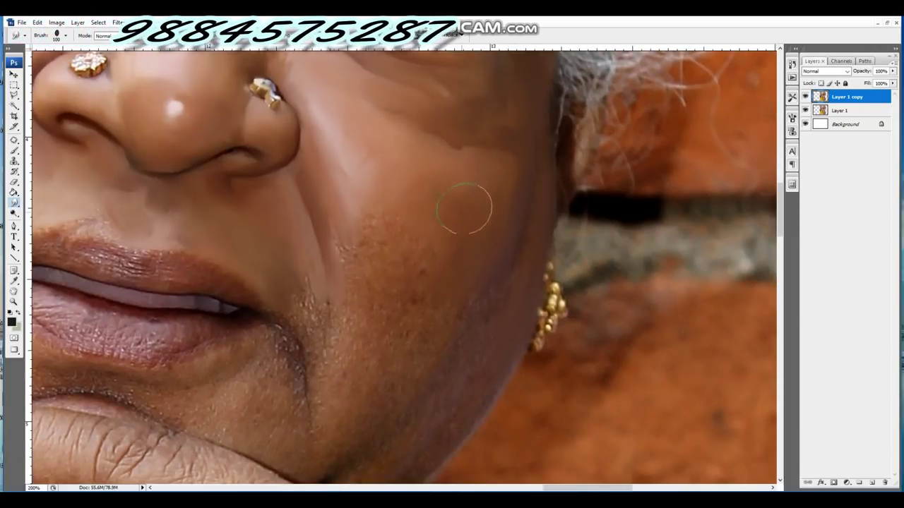
Smudge the outer cheek below the nose and the jawline down to the chin.
drag(362, 225, 352, 313)
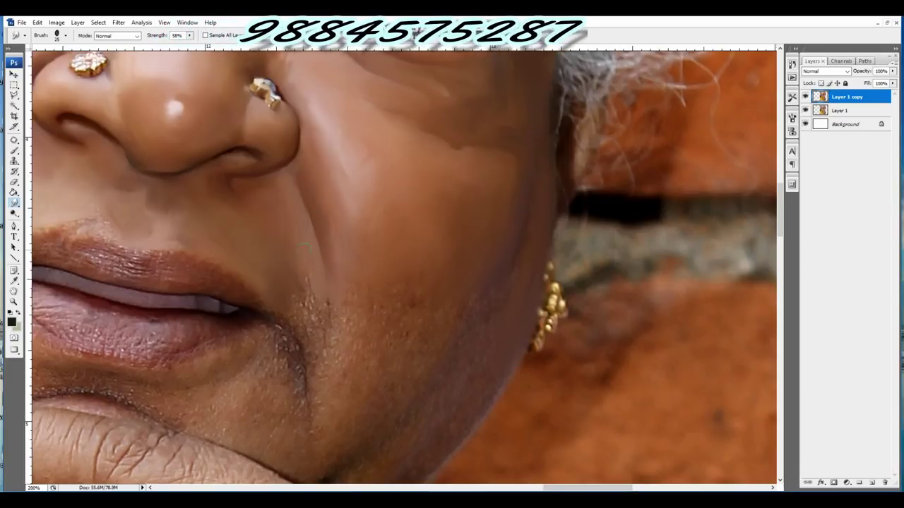
key(bracketleft)
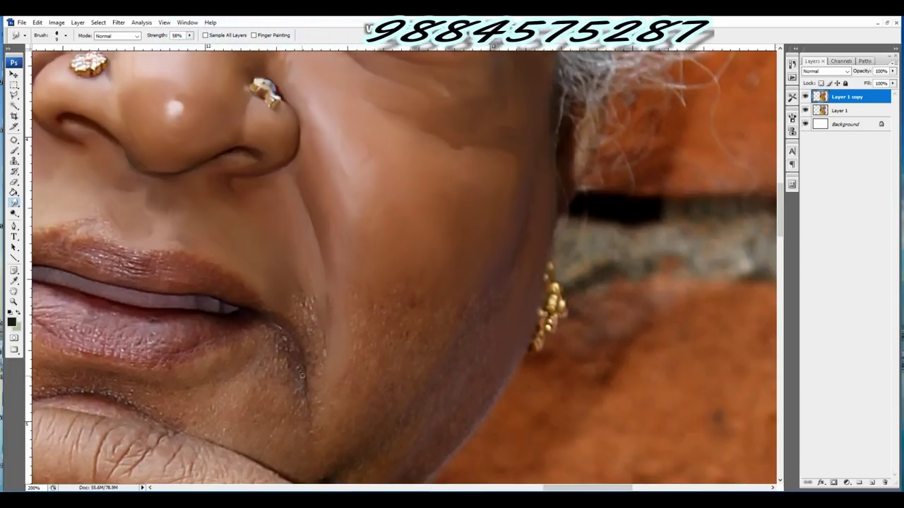
key(bracketleft)
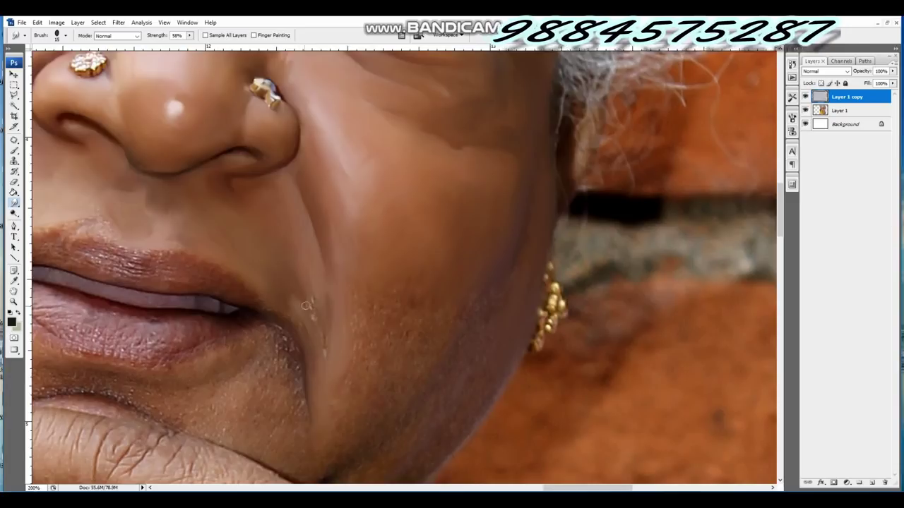
key(bracketright)
key(bracketright)
key(bracketright)
key(bracketright)
key(bracketright)
key(bracketright)
key(bracketright)
scroll(388, 311, down, 3)
key(bracketleft)
key(bracketleft)
key(bracketleft)
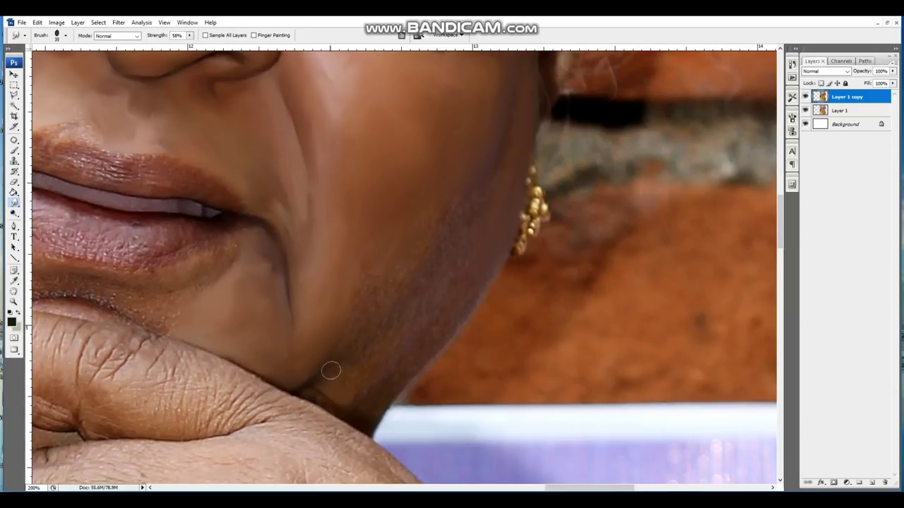
drag(364, 411, 499, 238)
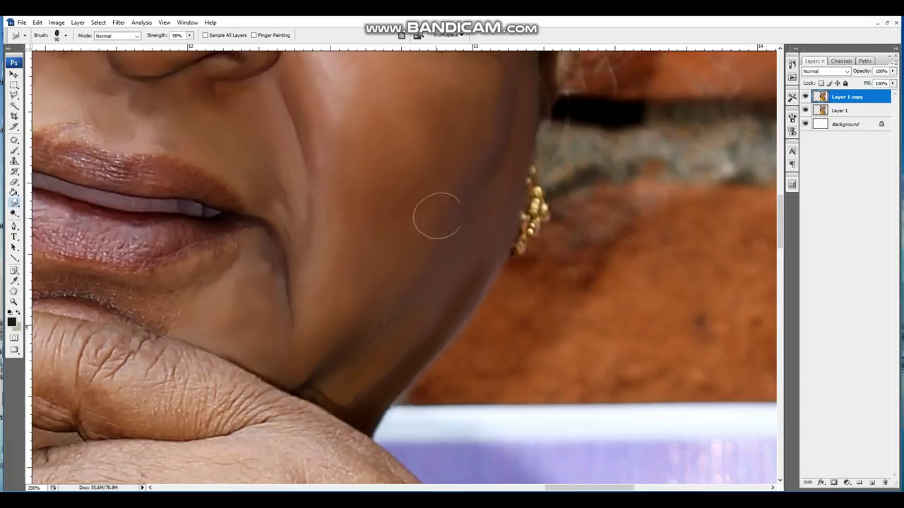
key(ctrl+minus)
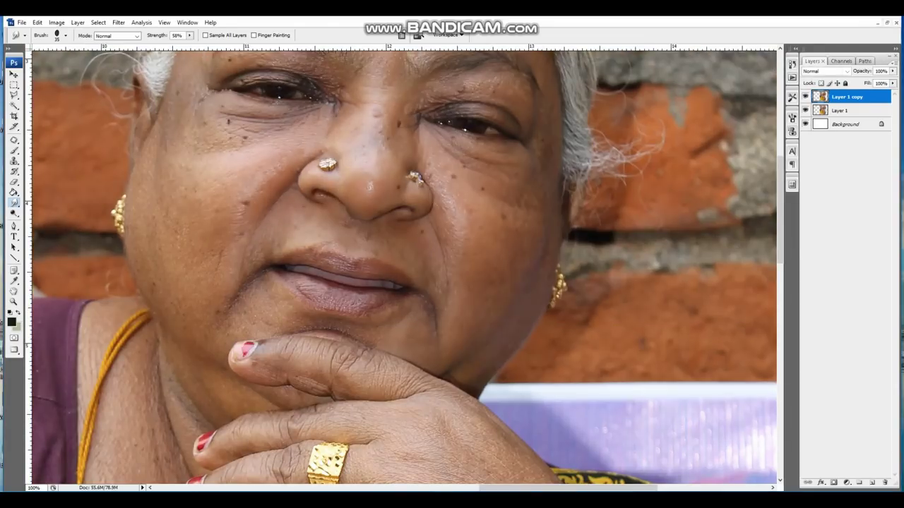
Smooth the speckled skin at the left mouth corner.
key(ctrl+plus)
key(ctrl+plus)
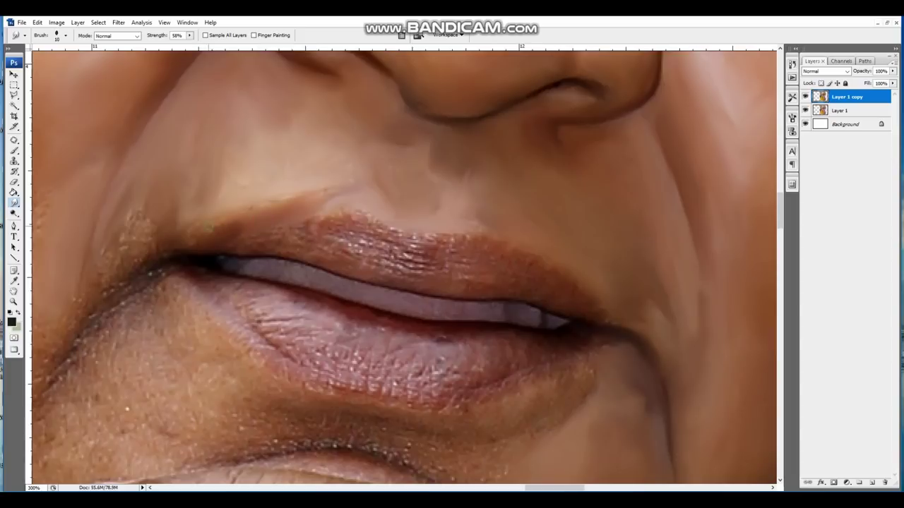
drag(139, 241, 136, 236)
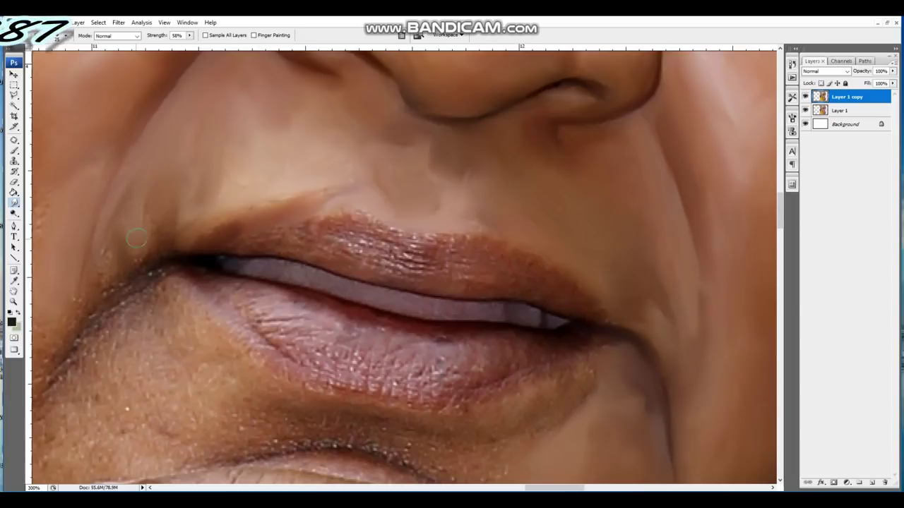
mouse_move(79, 306)
mouse_down()
mouse_move(115, 294)
mouse_move(95, 333)
mouse_move(160, 293)
mouse_move(161, 277)
mouse_up()
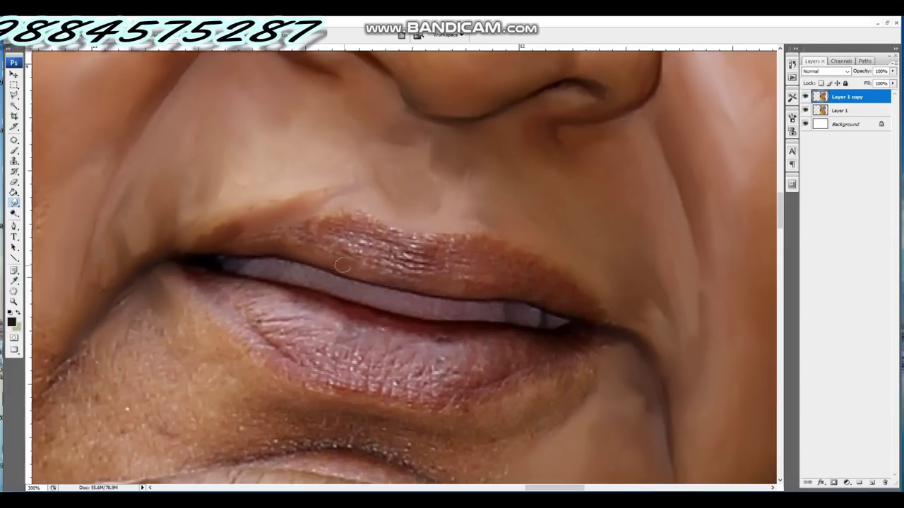
Smear the upper lip contour and cracked texture smooth with a 9-15 px brush.
mouse_move(357, 215)
mouse_down()
mouse_move(210, 229)
mouse_move(417, 249)
mouse_up()
key(bracketright)
key(bracketright)
key(bracketleft)
key(bracketleft)
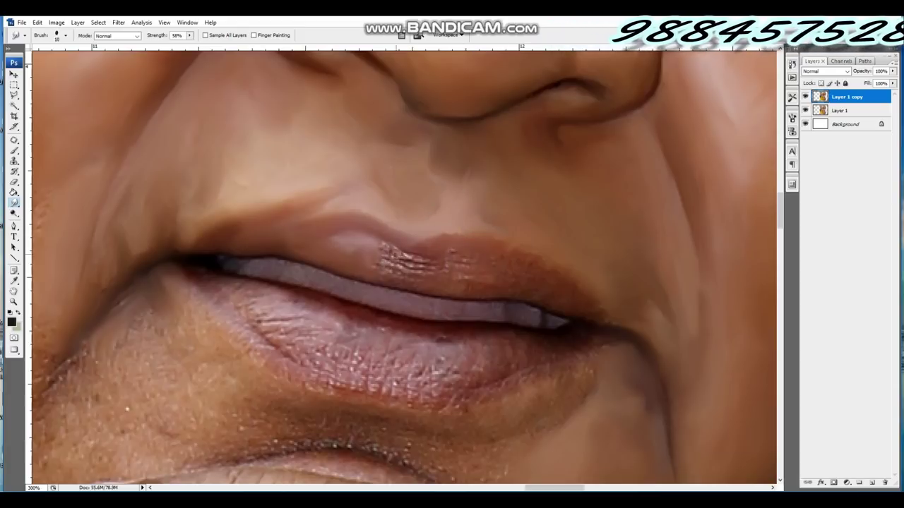
drag(387, 265, 423, 263)
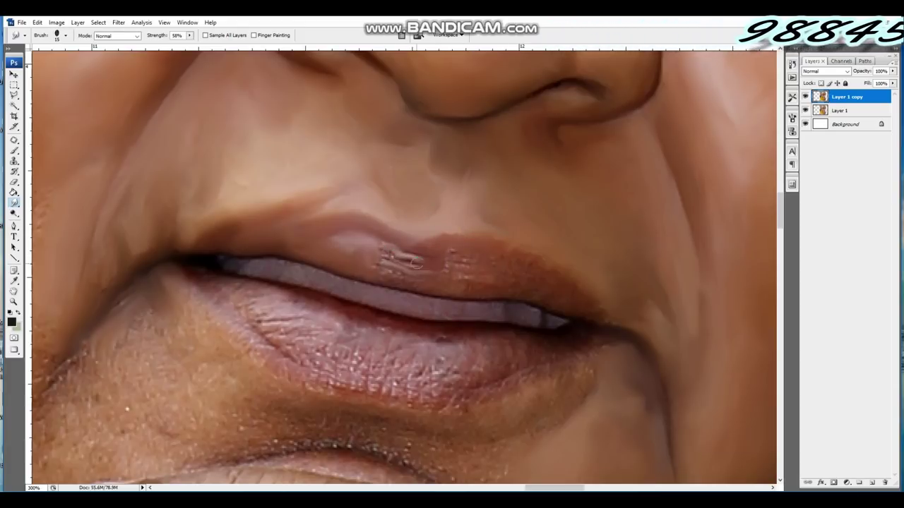
key(bracketright)
key(bracketright)
key(bracketleft)
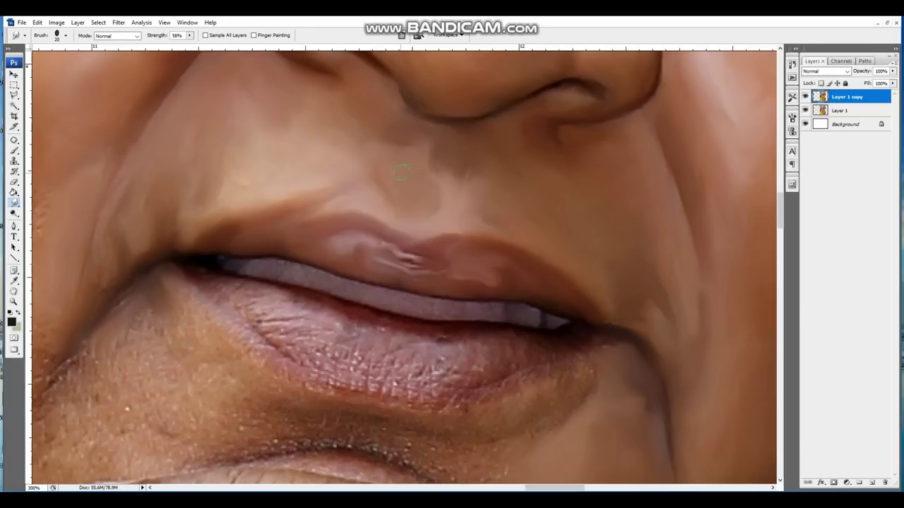
scroll(615, 332, down, 3)
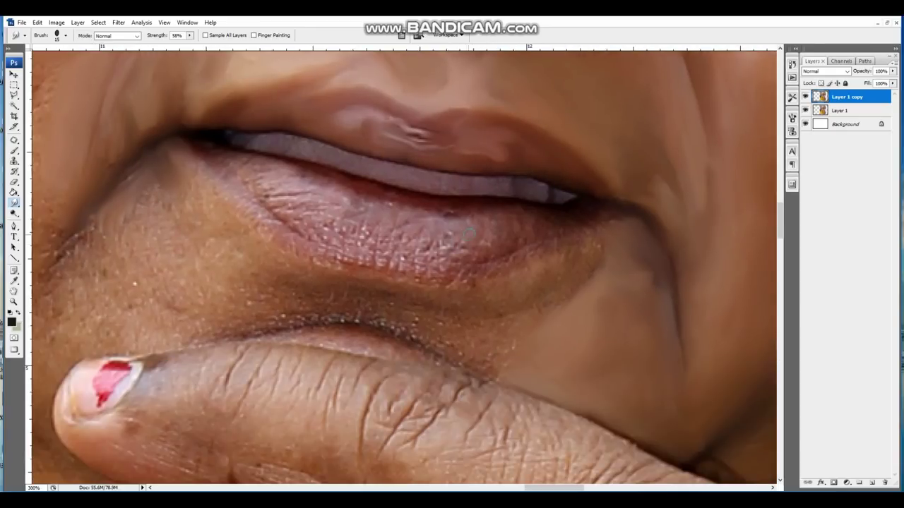
Smudge the skin below the lower lip and the chin above the thumb with a 20-45 px brush.
scroll(468, 233, left, 2)
key(bracketright)
drag(247, 152, 257, 187)
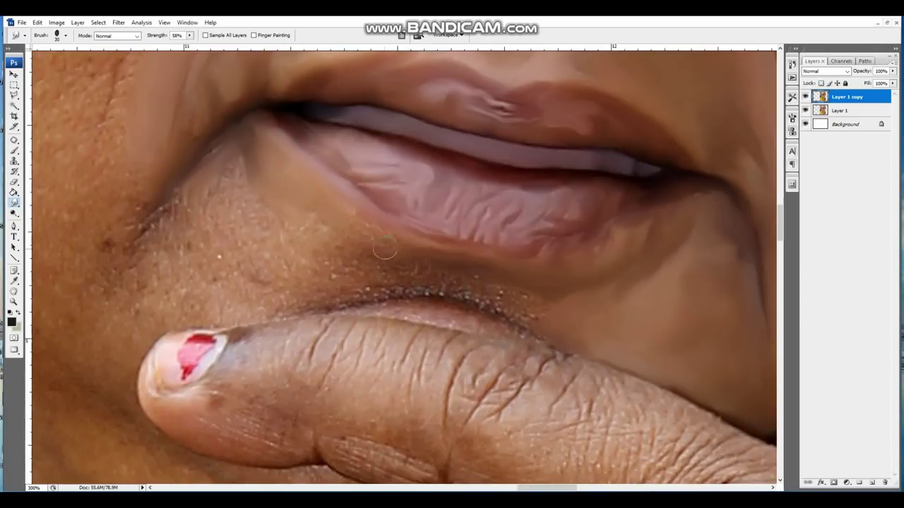
key(bracketright)
key(bracketright)
key(bracketright)
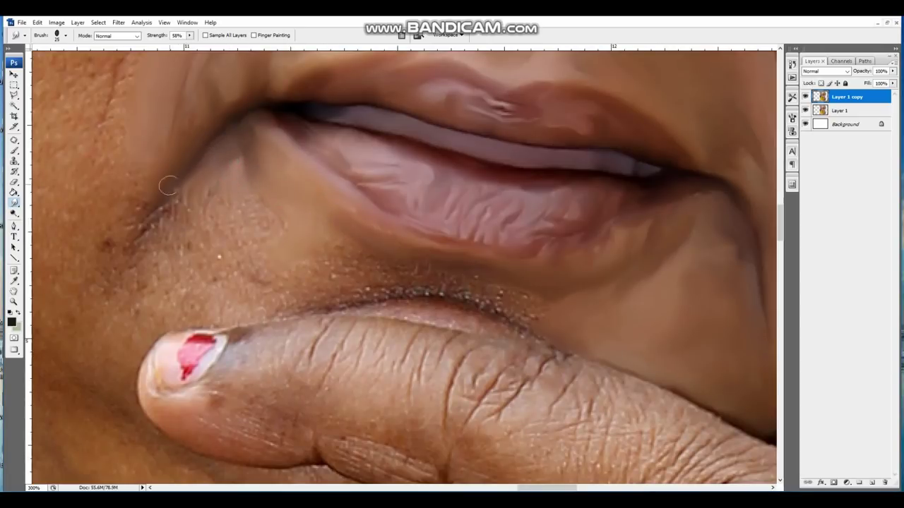
key(bracketleft)
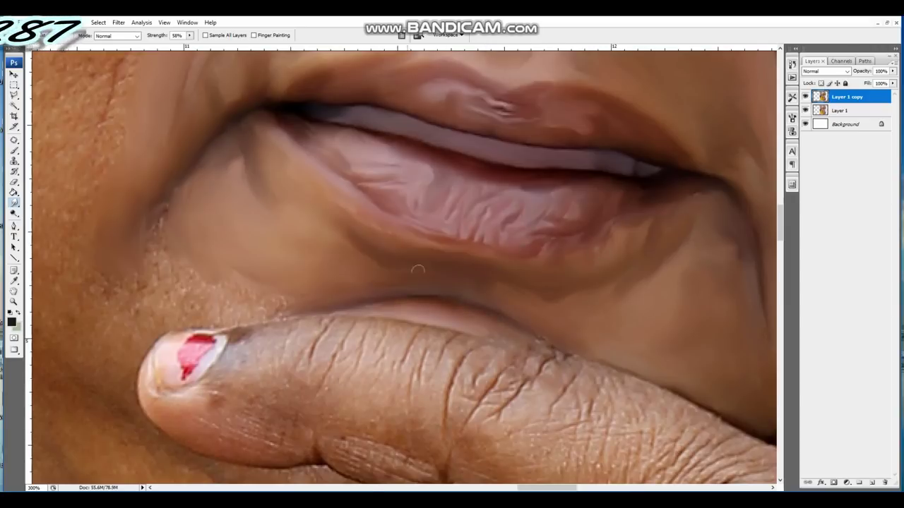
drag(418, 269, 569, 216)
drag(314, 201, 358, 224)
key(ctrl+minus)
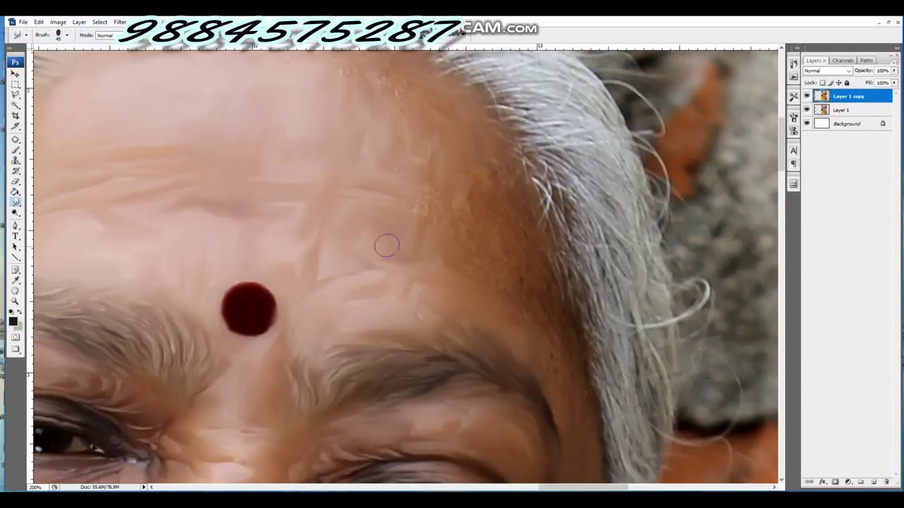
Smear the hair strands along the forehead hairline with a 25 px brush.
key(bracketleft)
key(bracketleft)
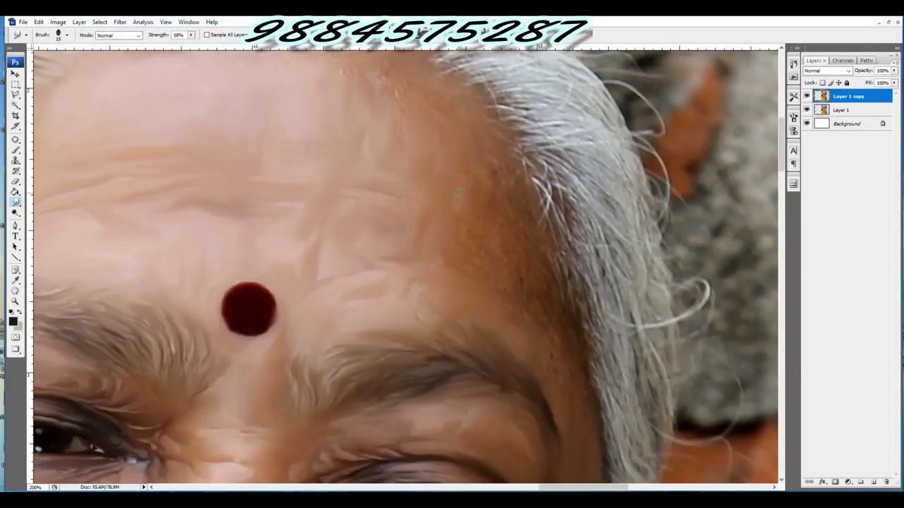
key(bracketright)
key(bracketright)
mouse_move(525, 268)
mouse_down()
mouse_move(444, 197)
mouse_move(483, 202)
mouse_up()
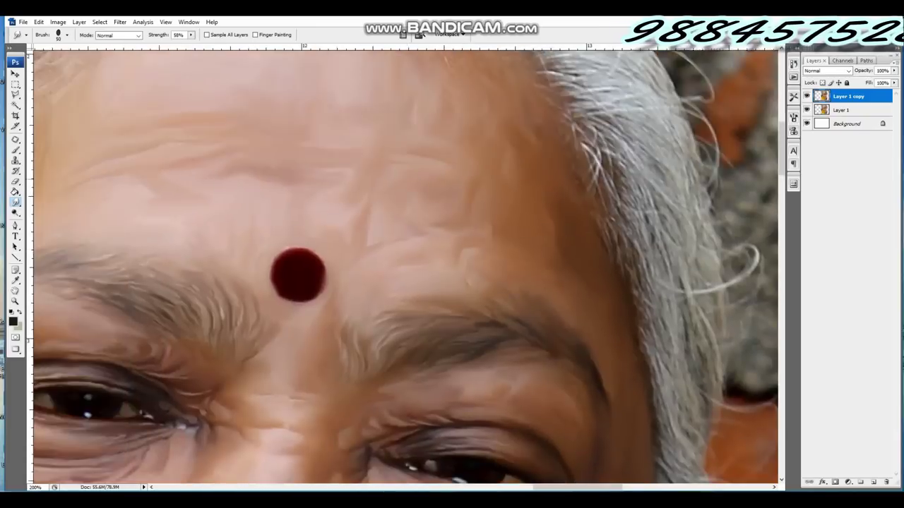
key(bracketleft)
key(bracketleft)
key(bracketleft)
key(bracketright)
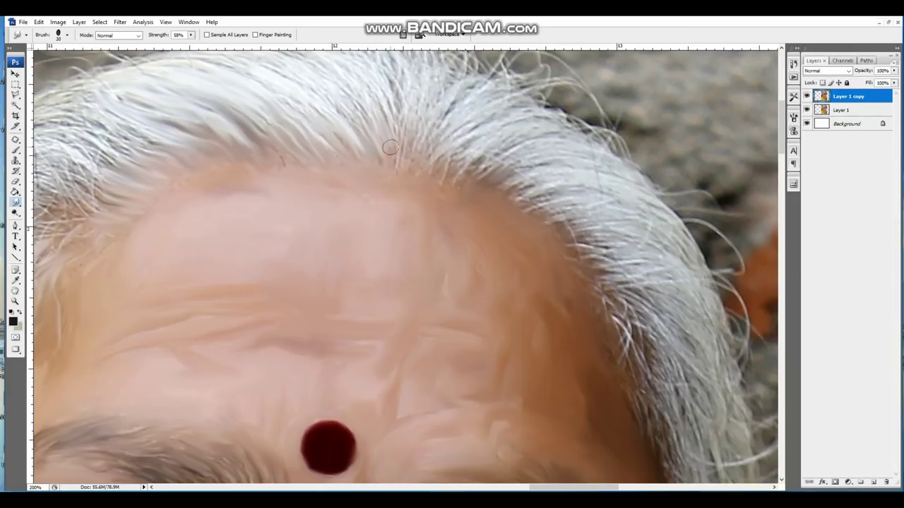
key(bracketright)
key(bracketleft)
key(bracketleft)
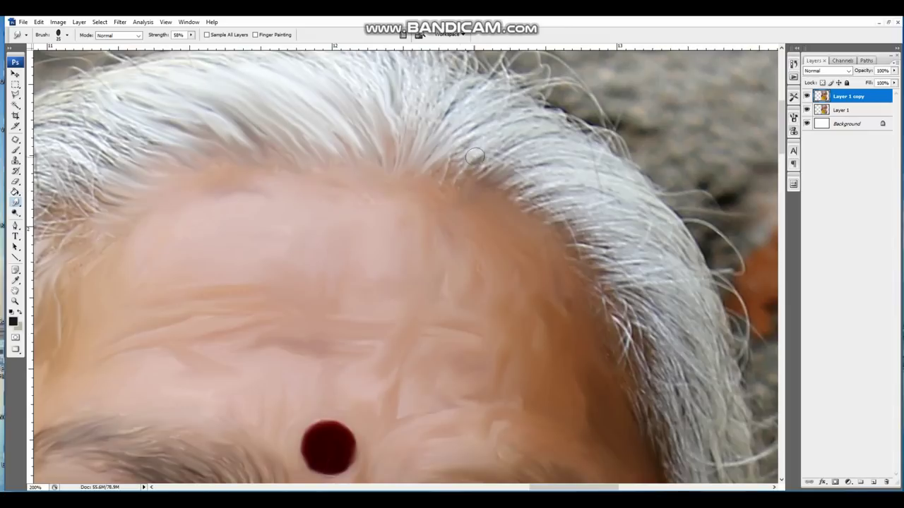
drag(466, 165, 538, 131)
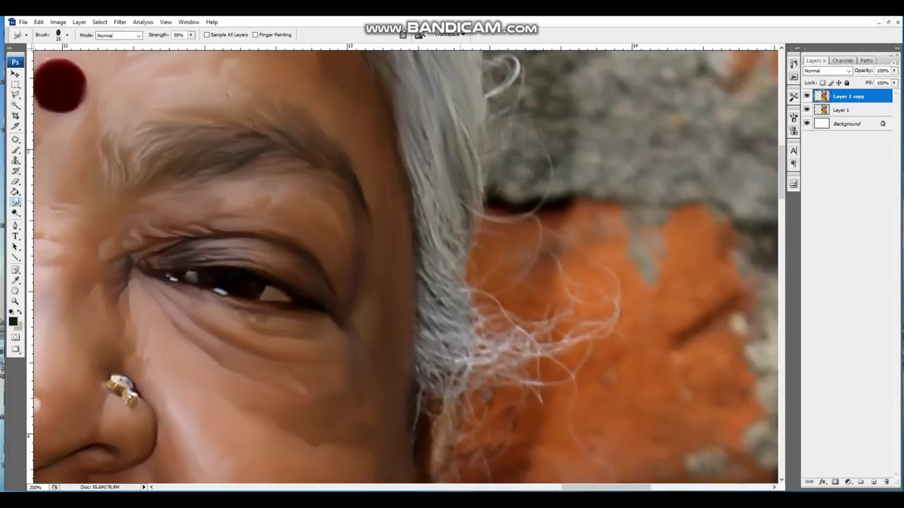
Smooth the left earring into lighter gold strokes.
scroll(432, 72, down, 5)
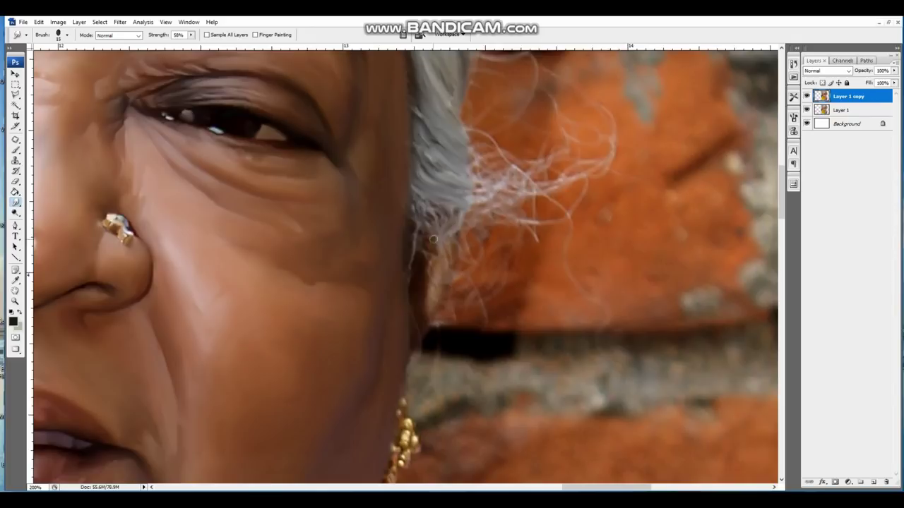
scroll(416, 137, down, 5)
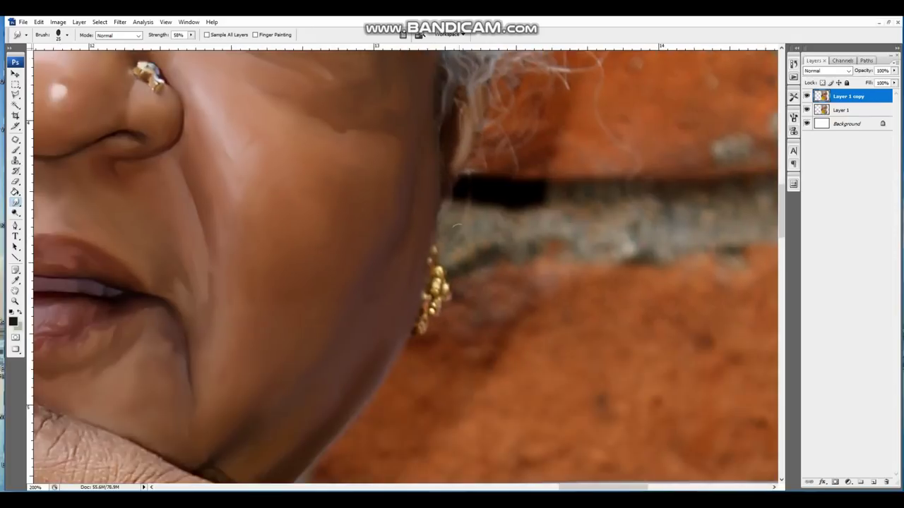
scroll(466, 274, left, 2)
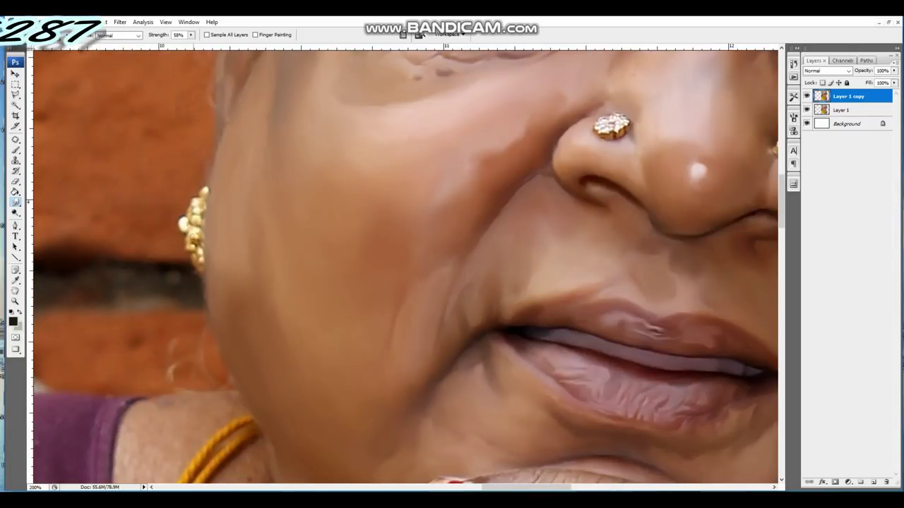
drag(194, 240, 202, 195)
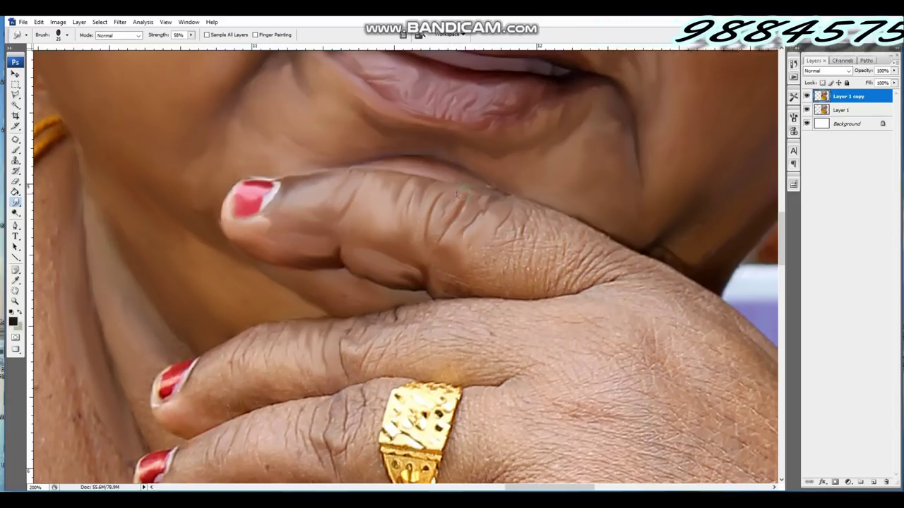
Smooth the wrinkled skin near the wrist and on the back of the hand with a 35 px brush.
key(bracketleft)
key(bracketleft)
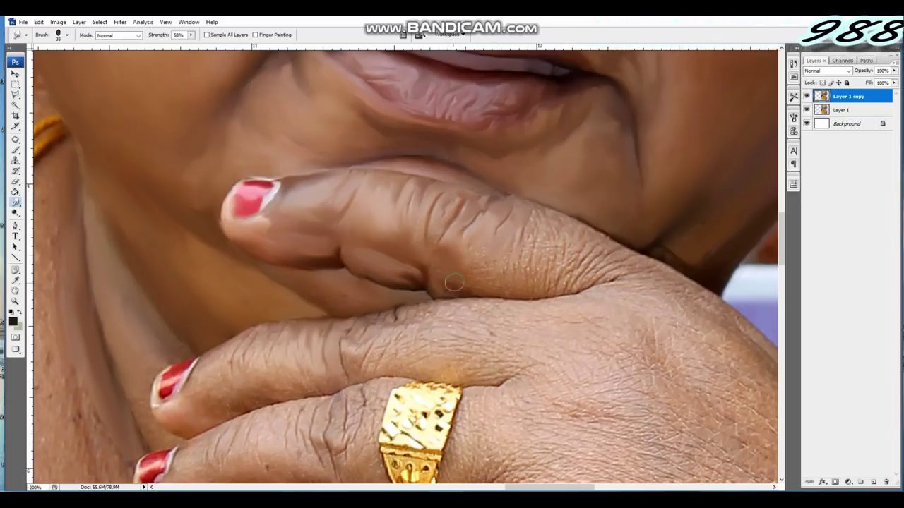
key(bracketright)
key(bracketright)
key(bracketright)
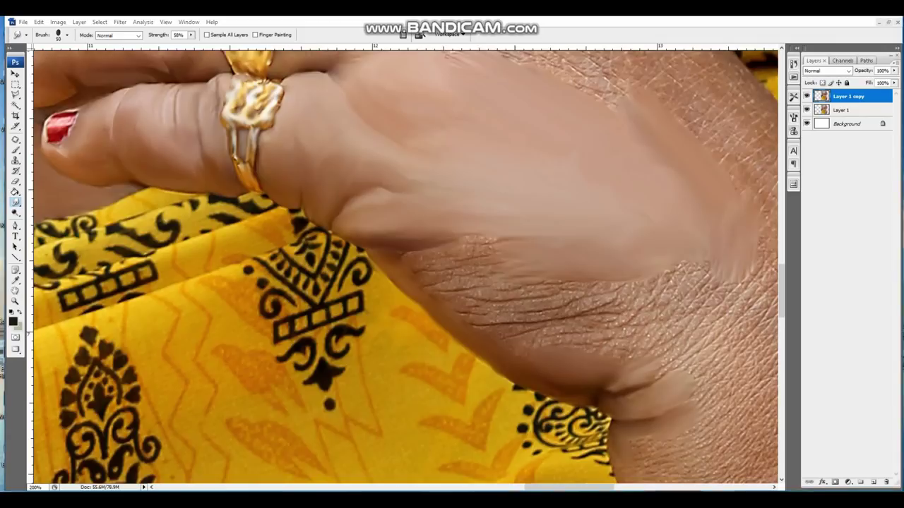
drag(485, 283, 455, 264)
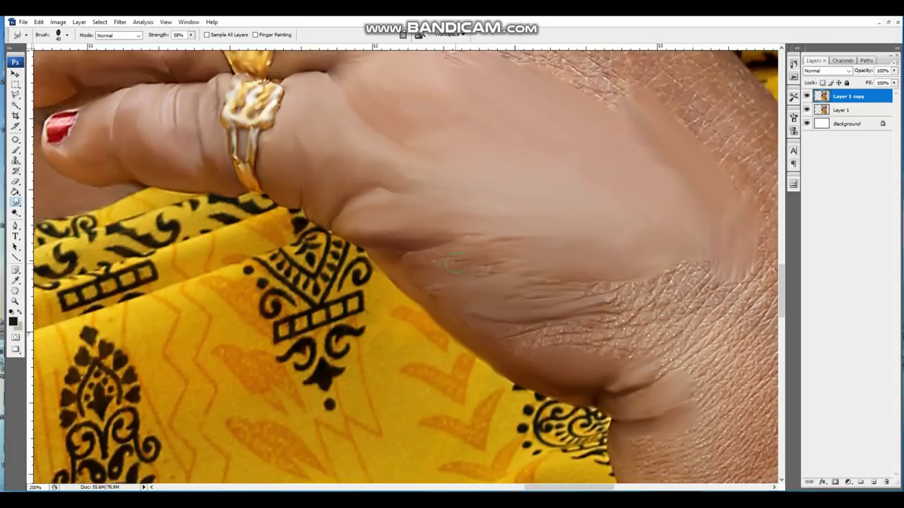
mouse_move(549, 345)
mouse_down()
mouse_move(676, 278)
mouse_move(629, 304)
mouse_up()
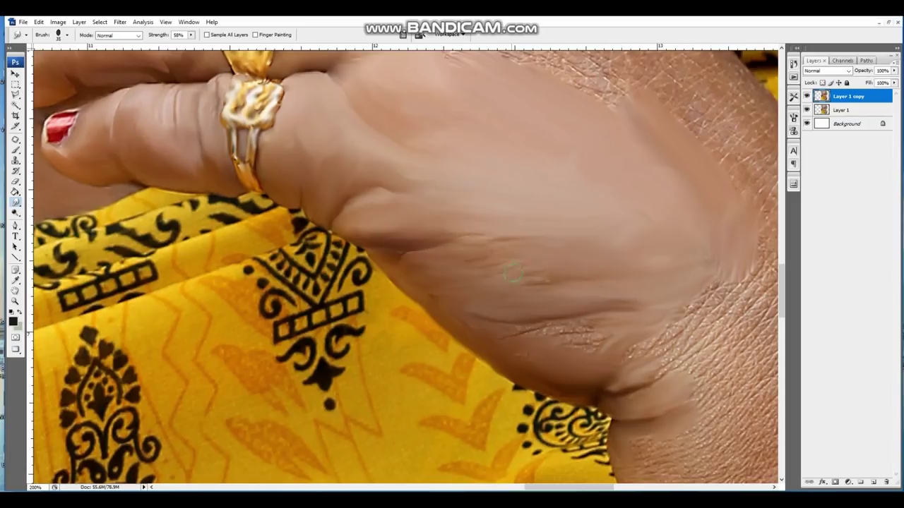
drag(591, 345, 458, 231)
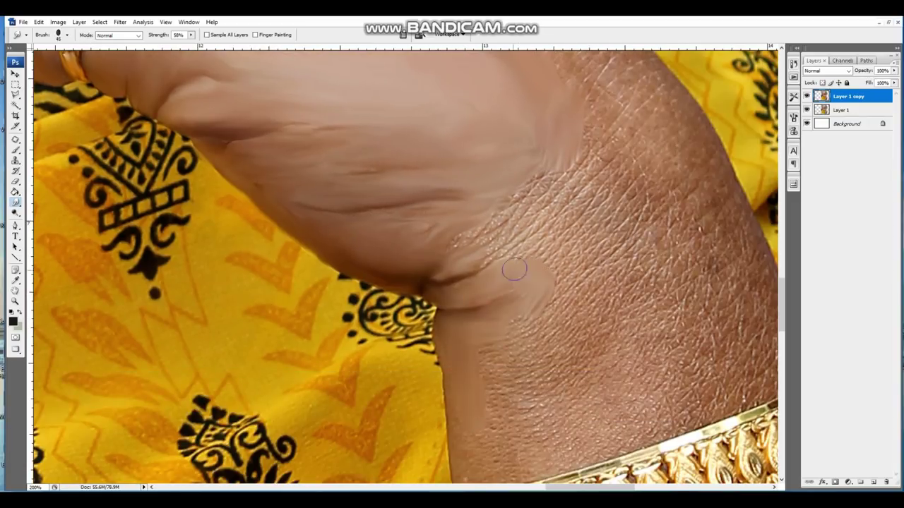
Smudge the wrinkled wrist skin with a 125 px brush, then reduce it to 70.
key(ctrl+minus)
mouse_move(479, 218)
mouse_down()
mouse_move(498, 305)
mouse_move(527, 277)
mouse_up()
key(bracketright)
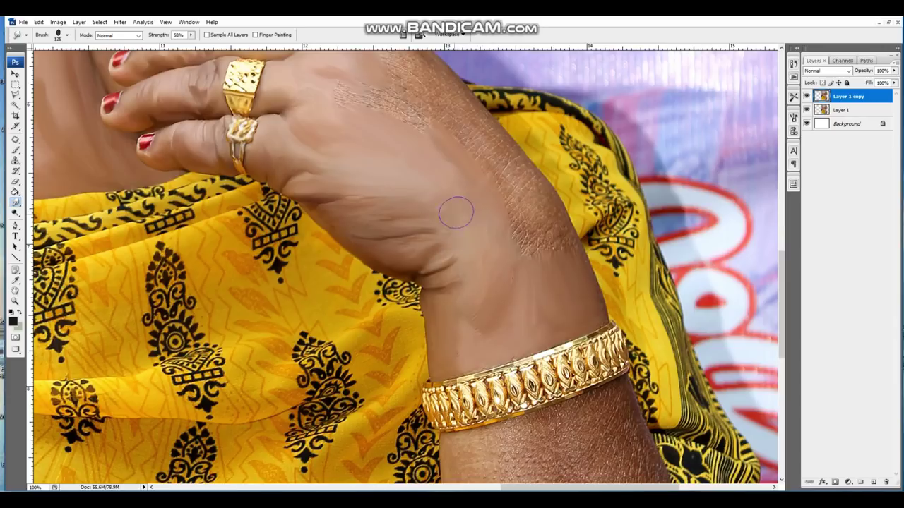
drag(526, 244, 514, 149)
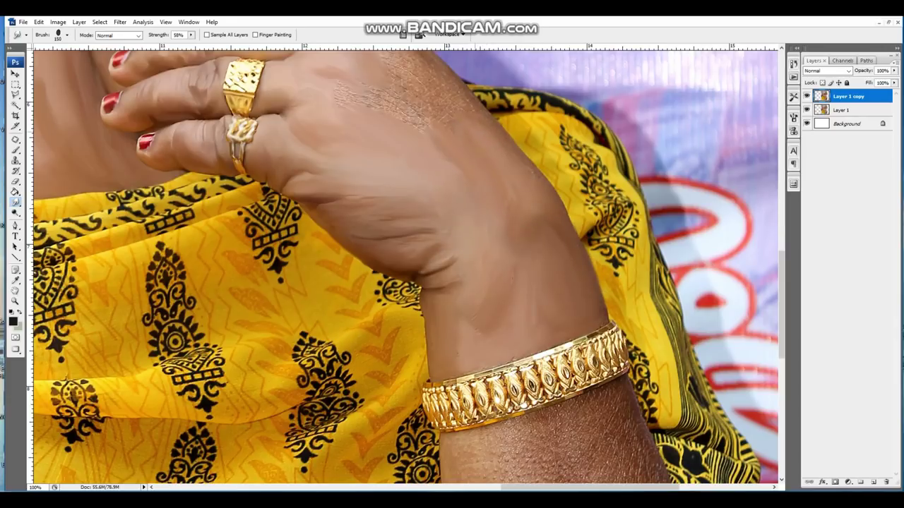
key(bracketleft)
key(bracketleft)
key(bracketleft)
scroll(404, 206, up, 5)
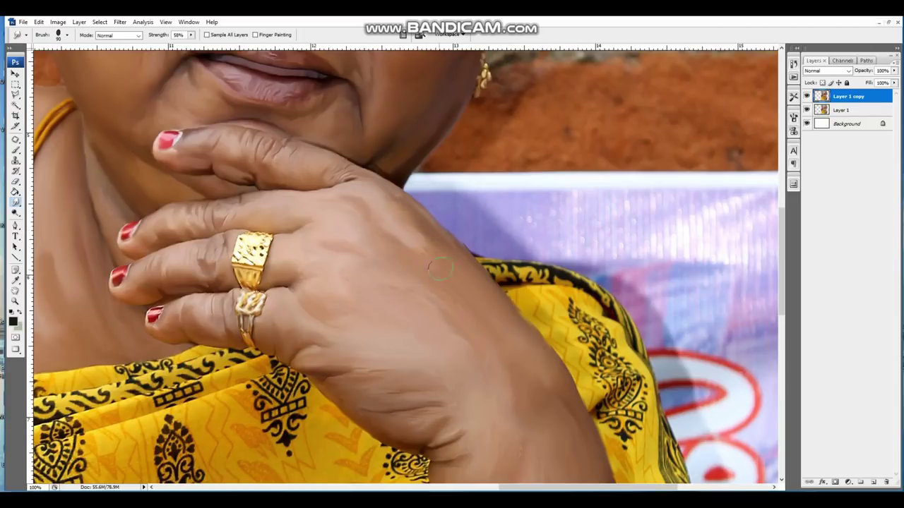
scroll(413, 139, down, 10)
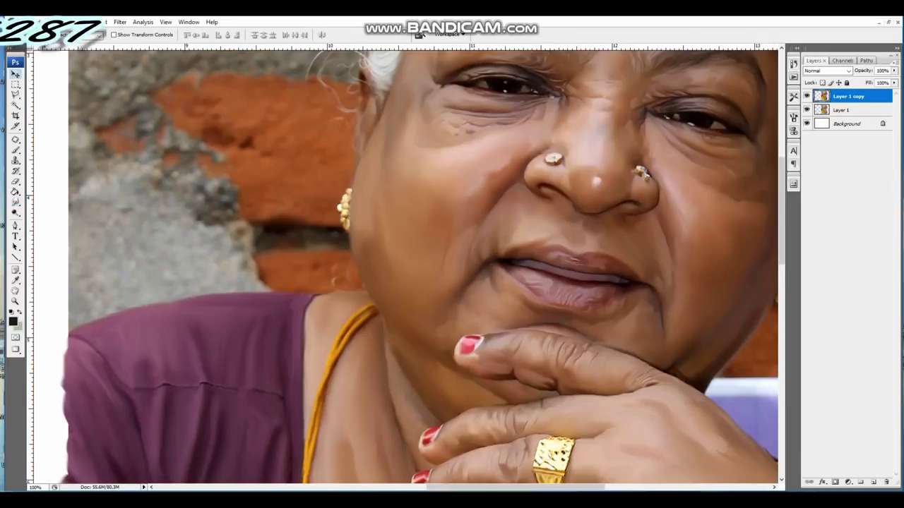
Trace the Magnetic Lasso outline from the shoulder up the cheek and around the hair.
click(65, 333)
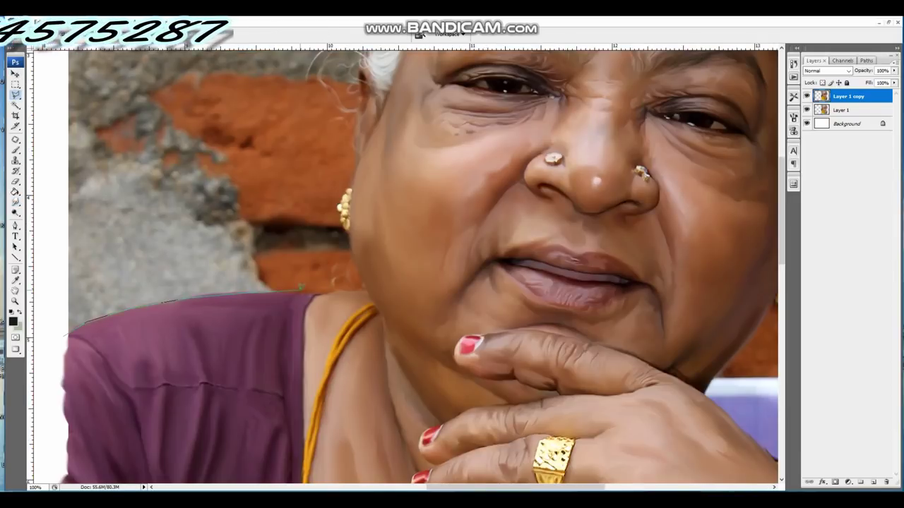
key(ctrl+plus)
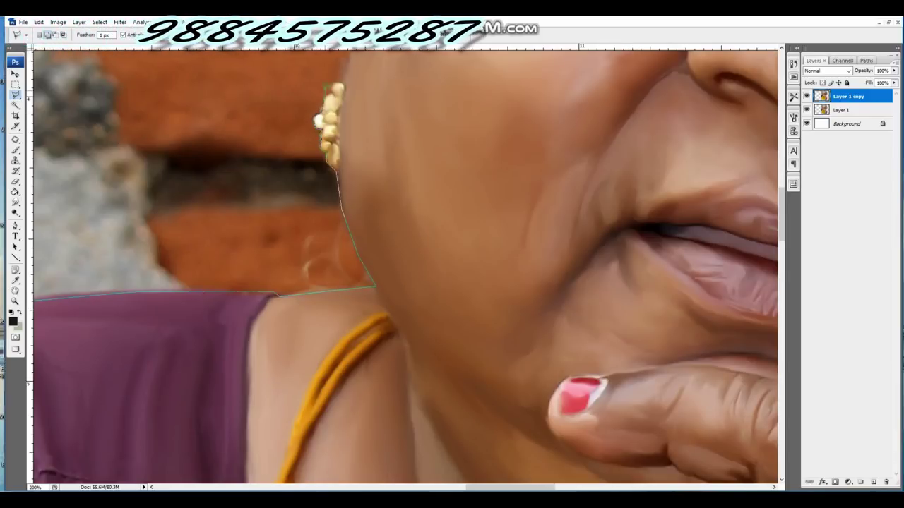
drag(337, 87, 298, 319)
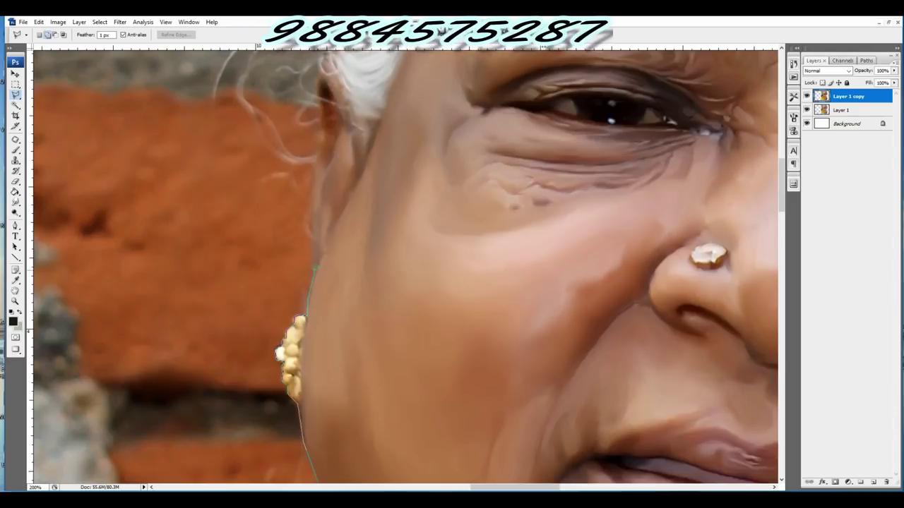
drag(320, 159, 291, 331)
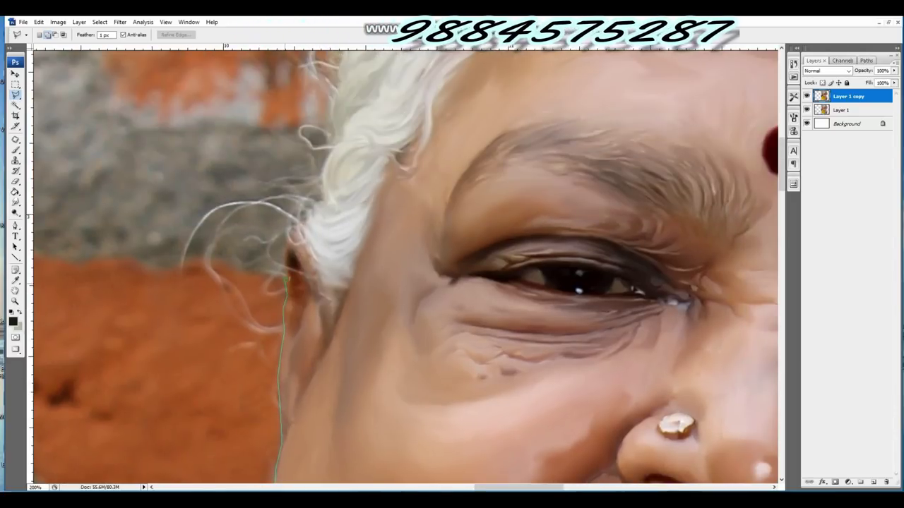
drag(320, 170, 213, 319)
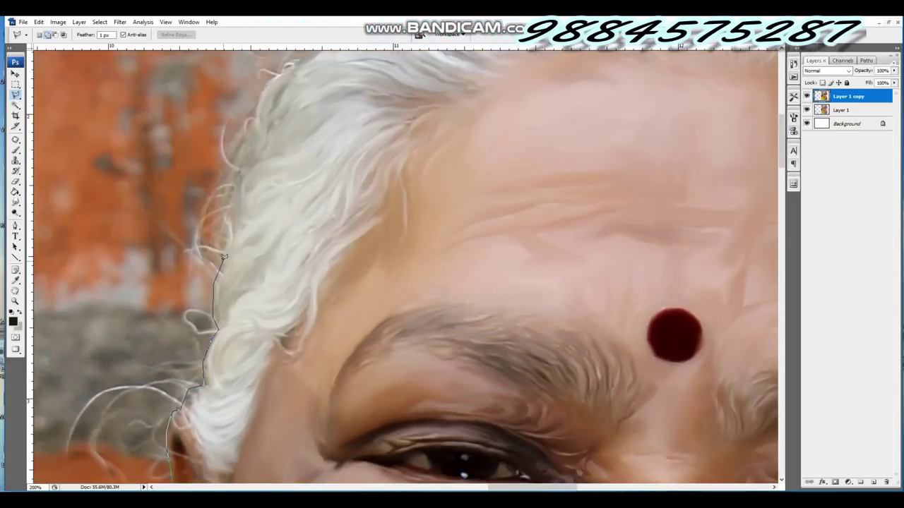
drag(238, 138, 150, 276)
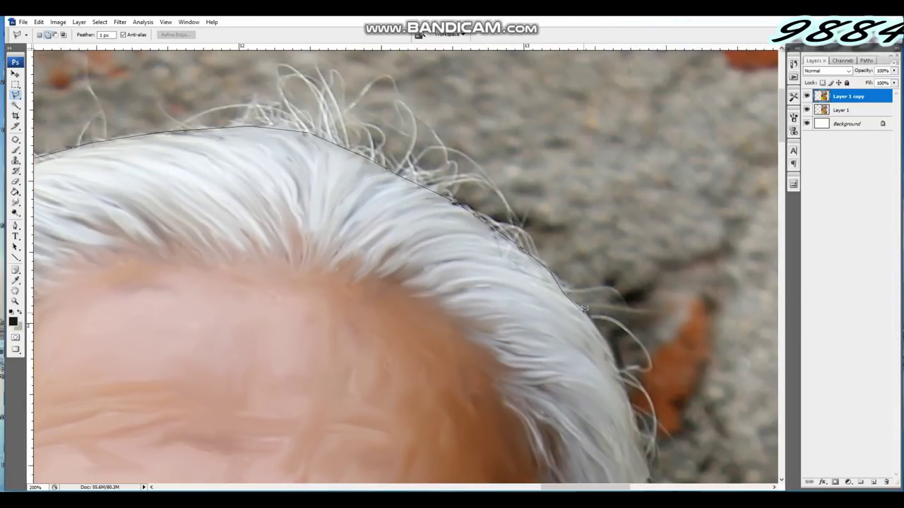
mouse_move(589, 315)
mouse_down()
mouse_move(376, 120)
mouse_move(436, 223)
mouse_up()
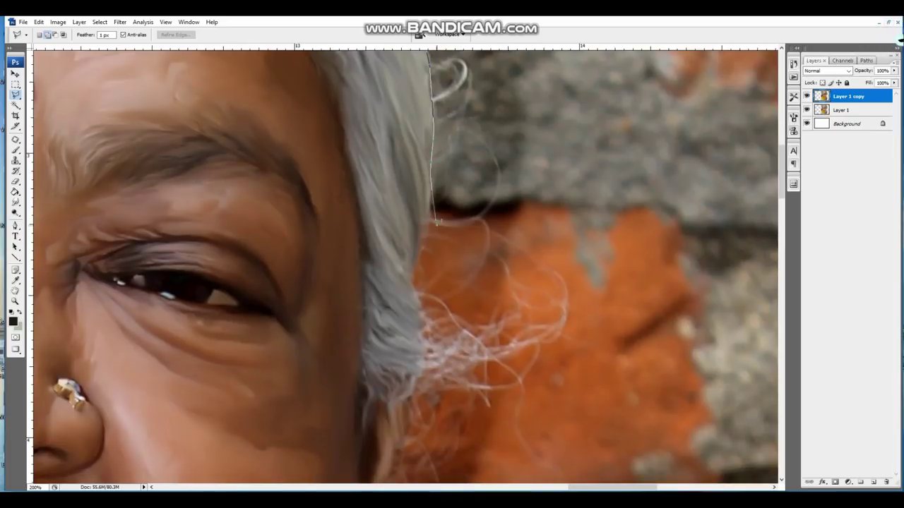
Continue the outline down the jaw, along the shoulder and down the yellow sari edge.
drag(429, 363, 531, 164)
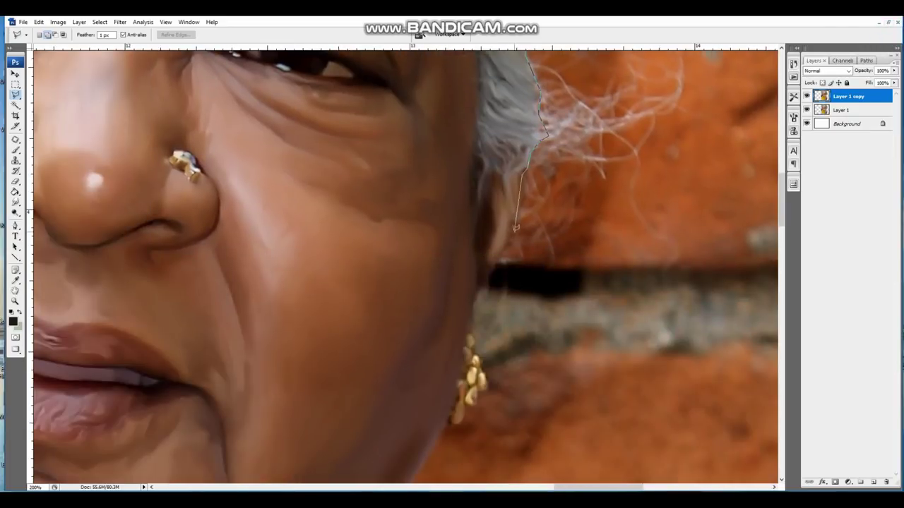
drag(475, 299, 534, 59)
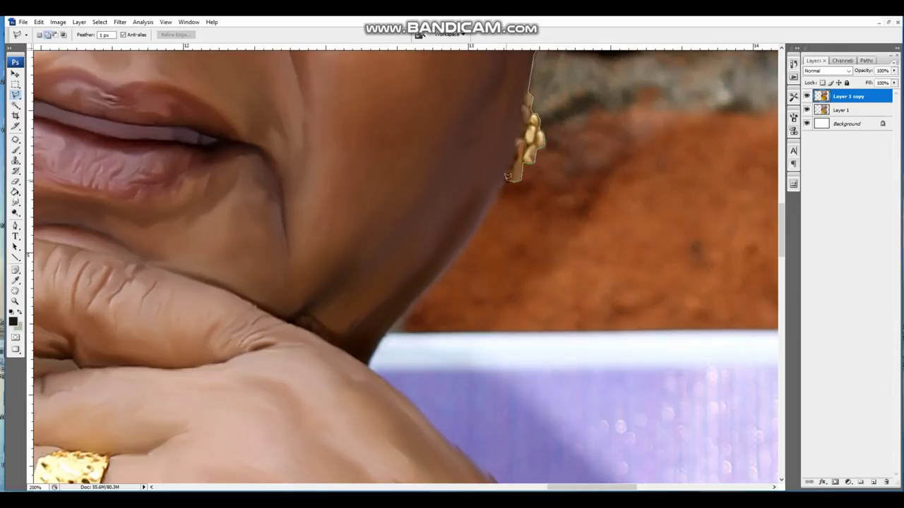
drag(390, 324, 523, 165)
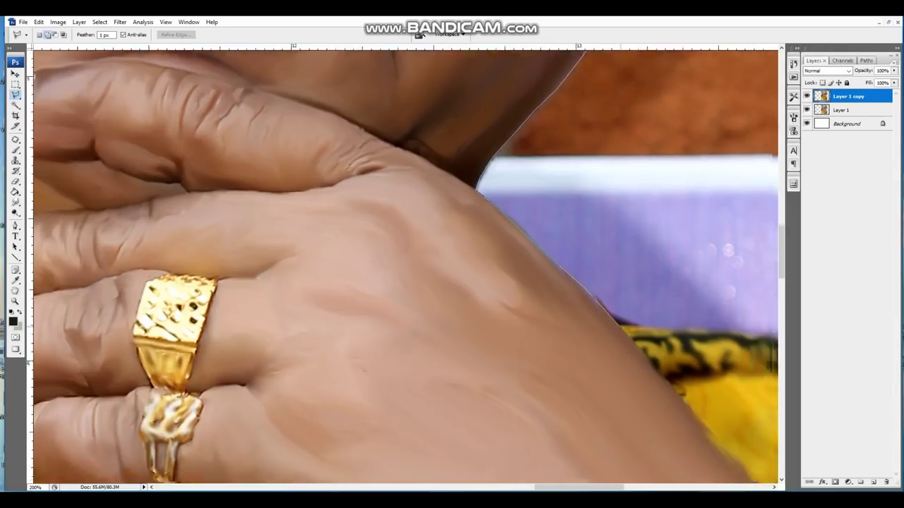
drag(614, 293, 412, 214)
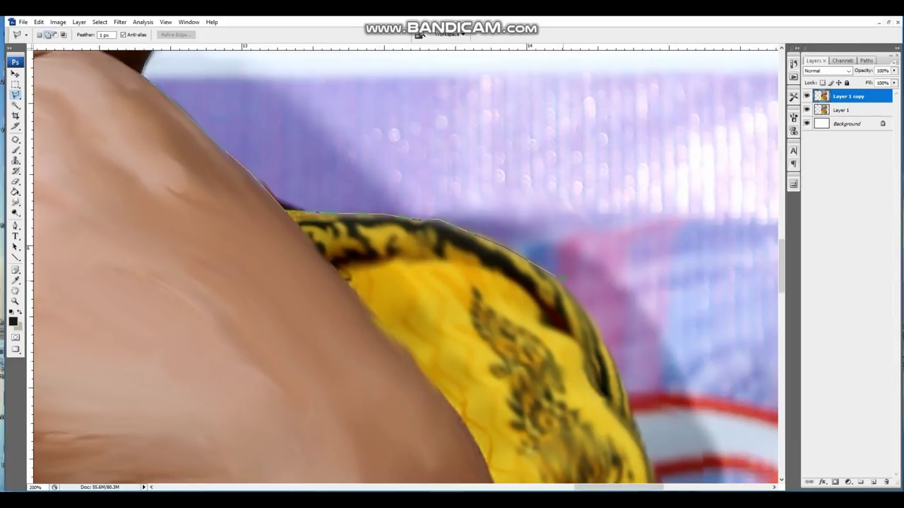
drag(627, 392, 412, 70)
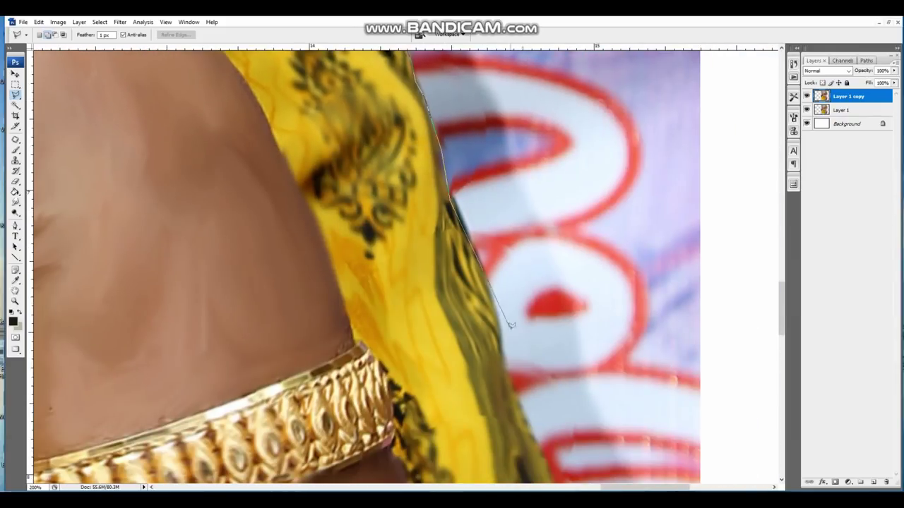
drag(565, 431, 431, 139)
drag(508, 480, 540, 163)
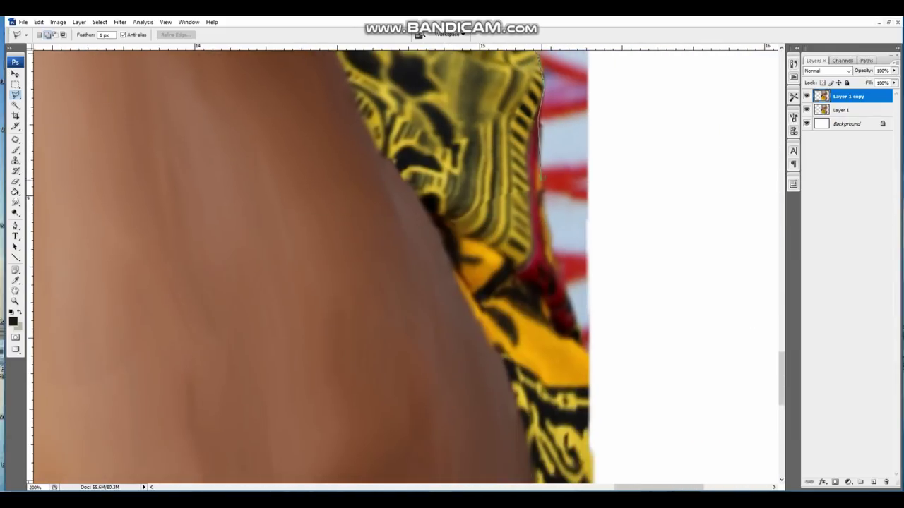
Close the outline into a selection around the woman and zoom to 100% to check it.
key(ctrl+minus)
key(ctrl+minus)
double_click(600, 433)
scroll(600, 433, up, 3)
key(ctrl+plus)
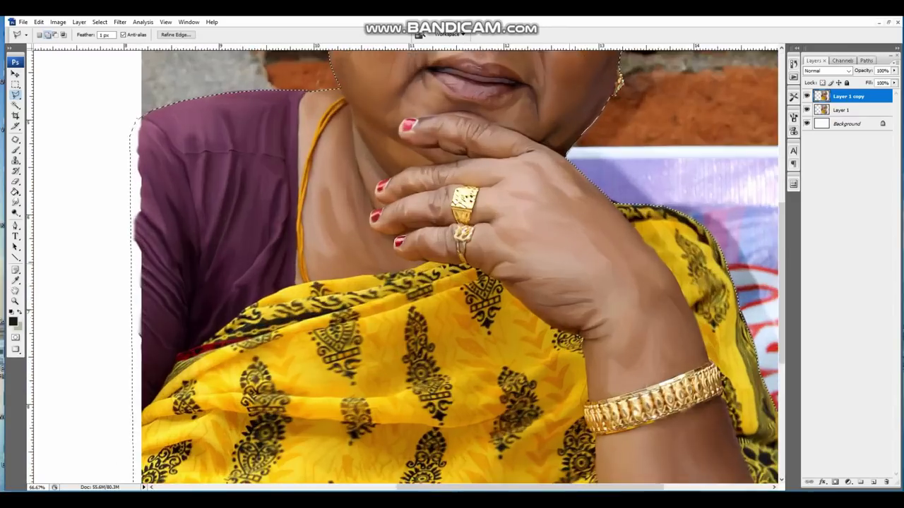
key(ctrl+plus)
scroll(406, 268, up, 3)
Apply Smart Sharpen with Amount 142 and Radius 1.7 to the selected figure.
click(120, 22)
mouse_move(130, 171)
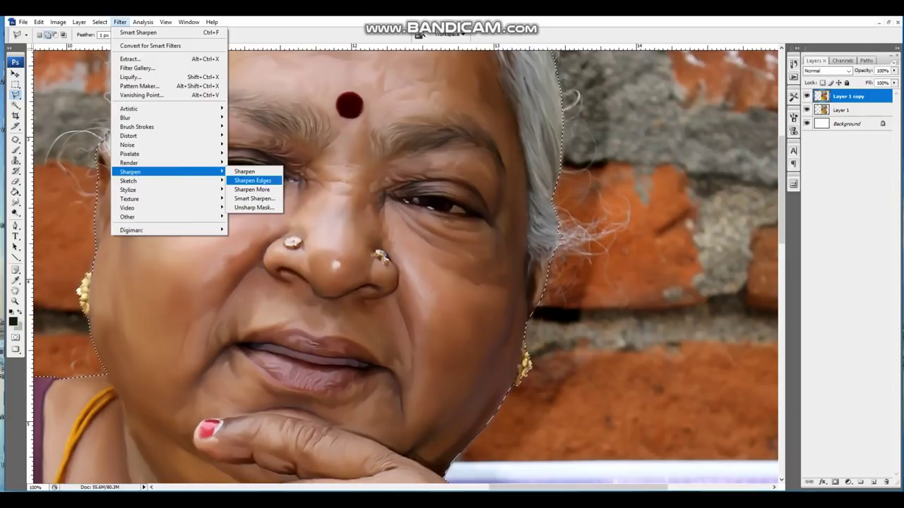
click(254, 198)
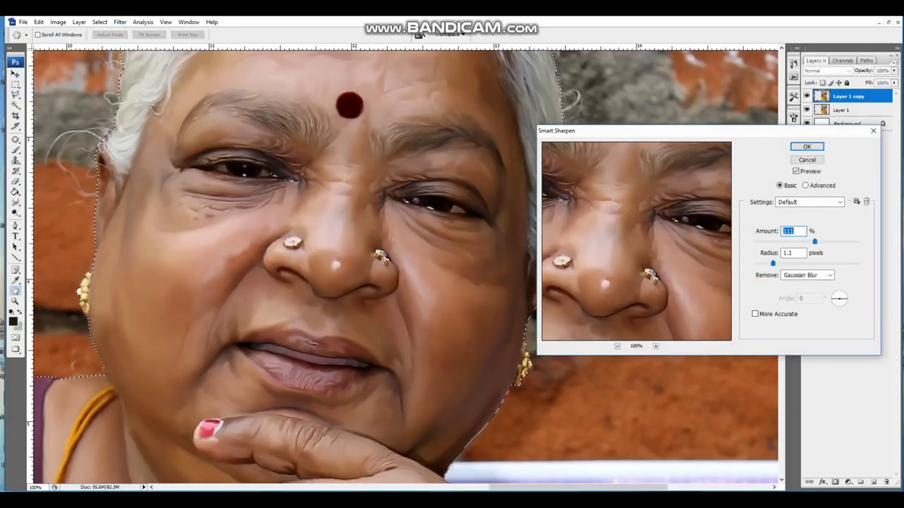
drag(814, 241, 823, 241)
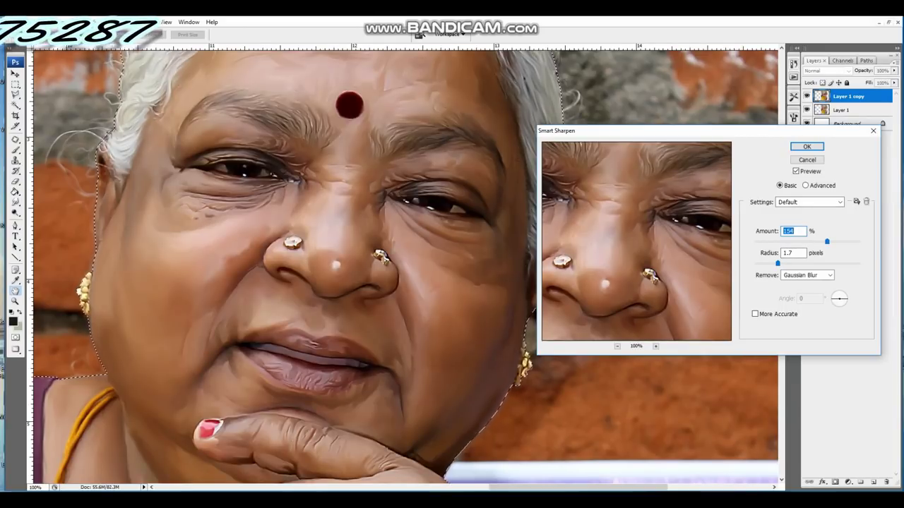
click(806, 146)
Add a new empty Layer 2 above Layer 1 copy.
click(15, 74)
key(ctrl+shift+alt+n)
key(b)
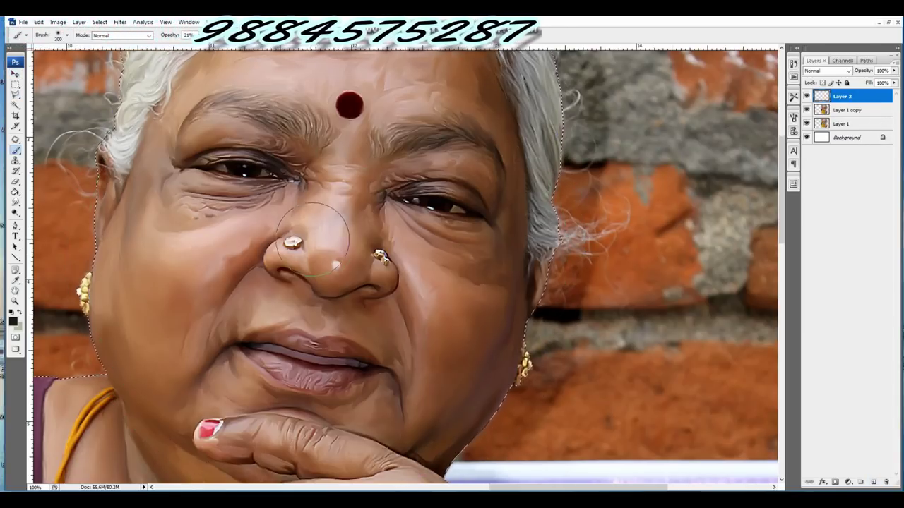
Set the brush opacity to 24% and the foreground colour to a soft pink.
drag(200, 35, 203, 44)
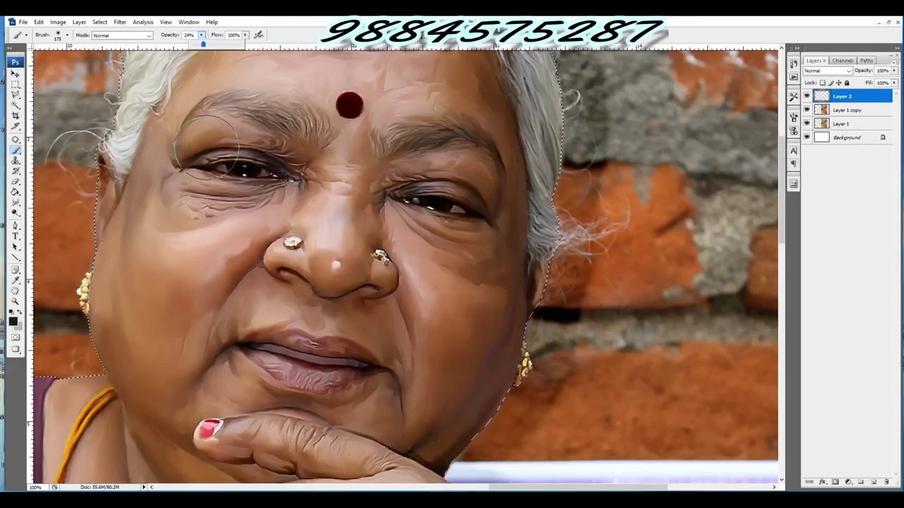
key(F5)
key(F5)
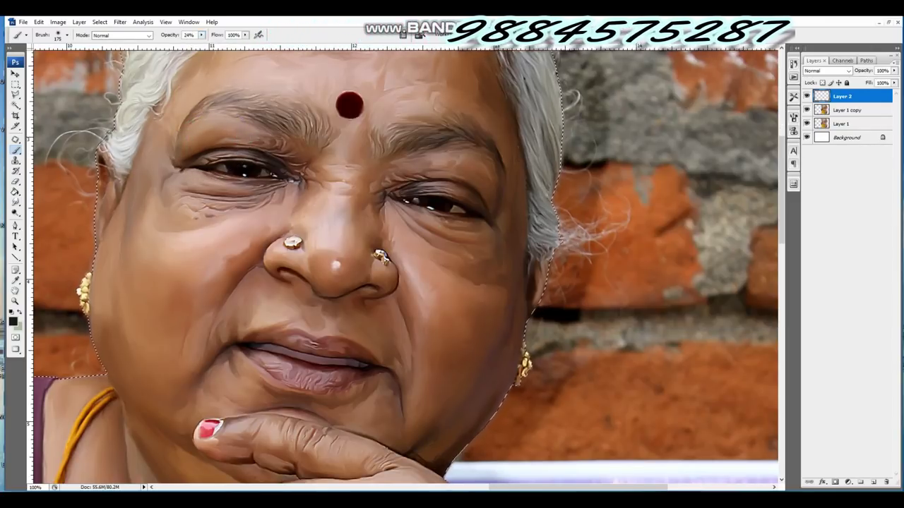
click(13, 321)
drag(740, 109, 741, 49)
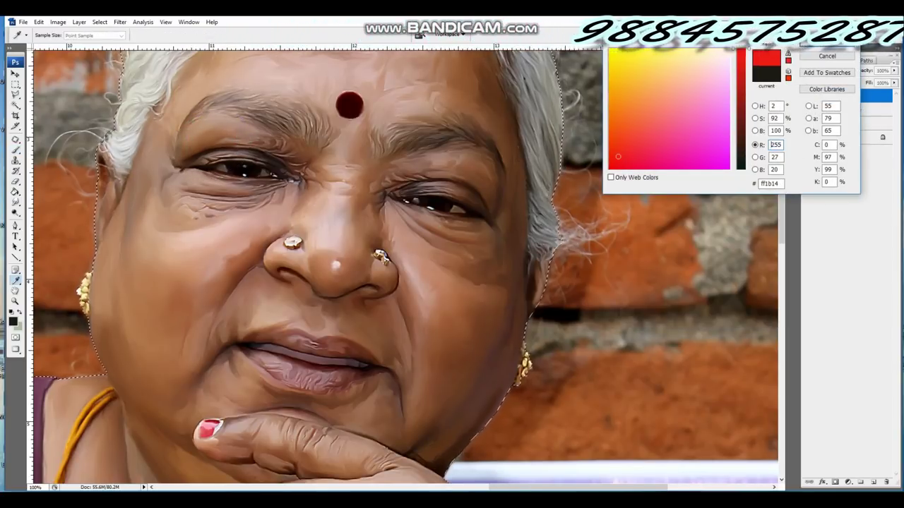
click(665, 112)
key(Return)
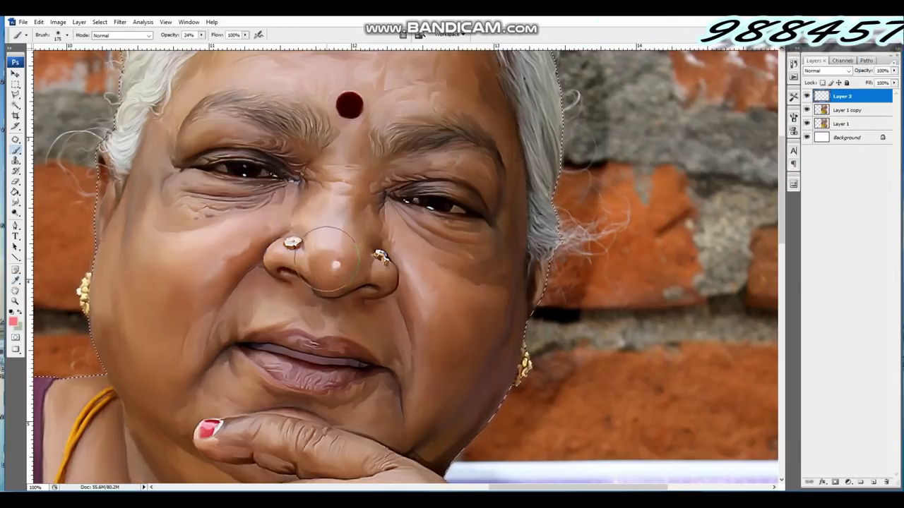
Paint a soft pink blush on both cheeks with a 175 then 150 brush.
key(bracketright)
key(bracketright)
key(bracketright)
drag(255, 247, 196, 306)
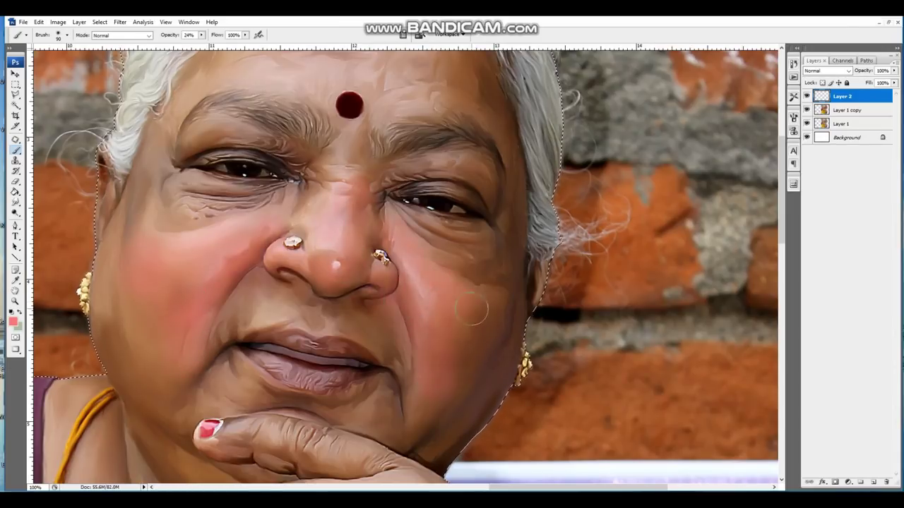
key(bracketright)
key(bracketright)
key(bracketright)
drag(471, 308, 454, 367)
scroll(335, 197, up, 3)
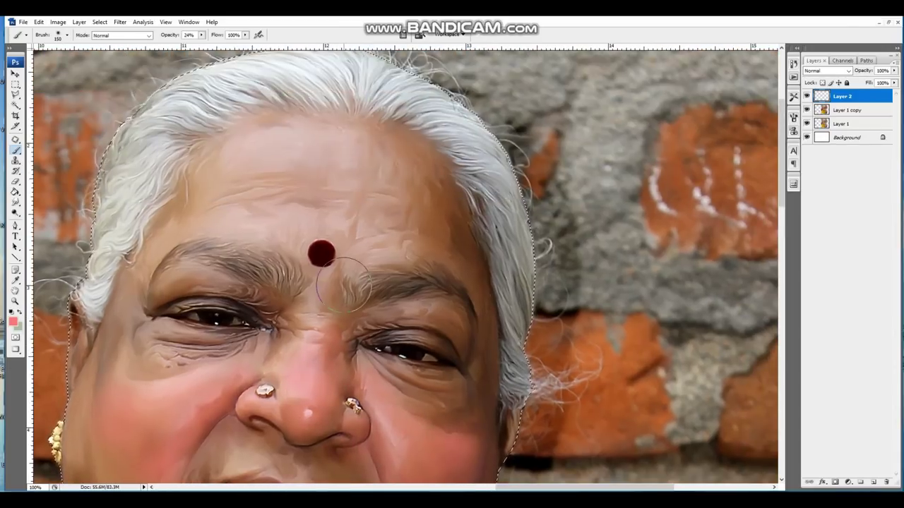
Switch to a salmon painting colour and zoom in on the chin and hand.
click(12, 321)
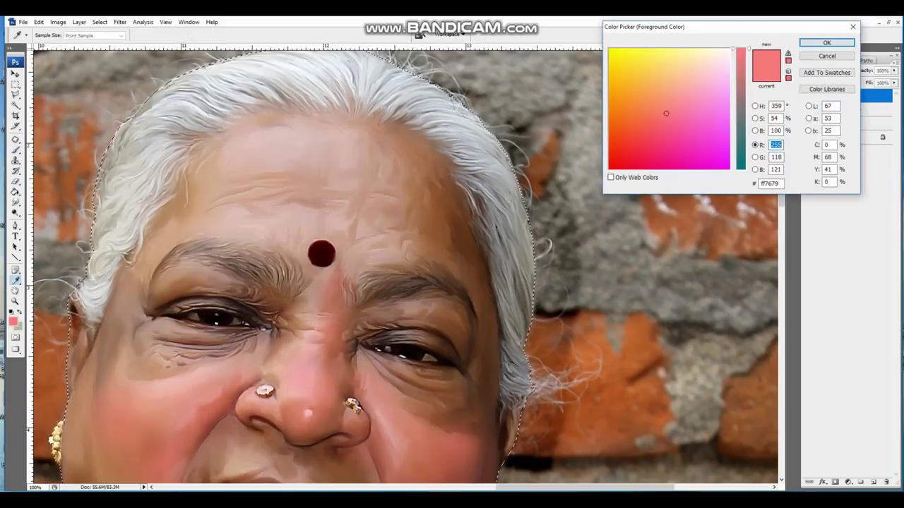
key(Return)
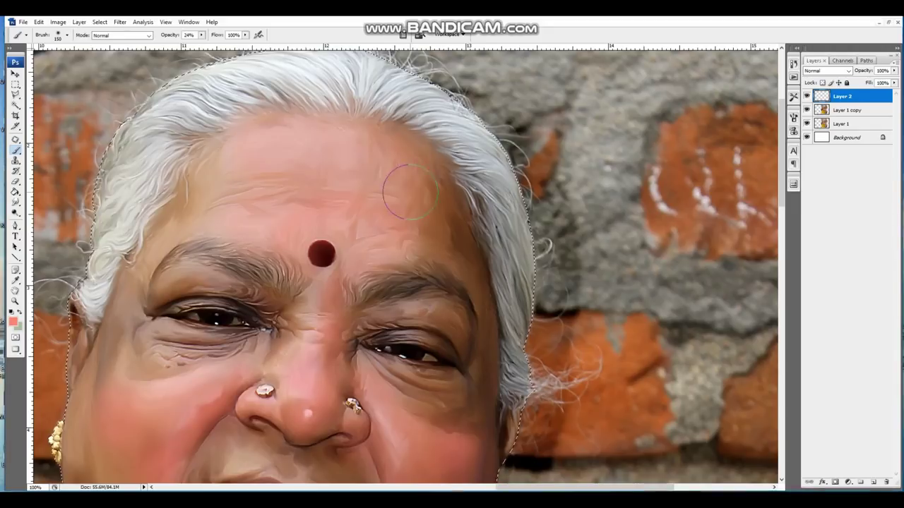
scroll(383, 247, down, 5)
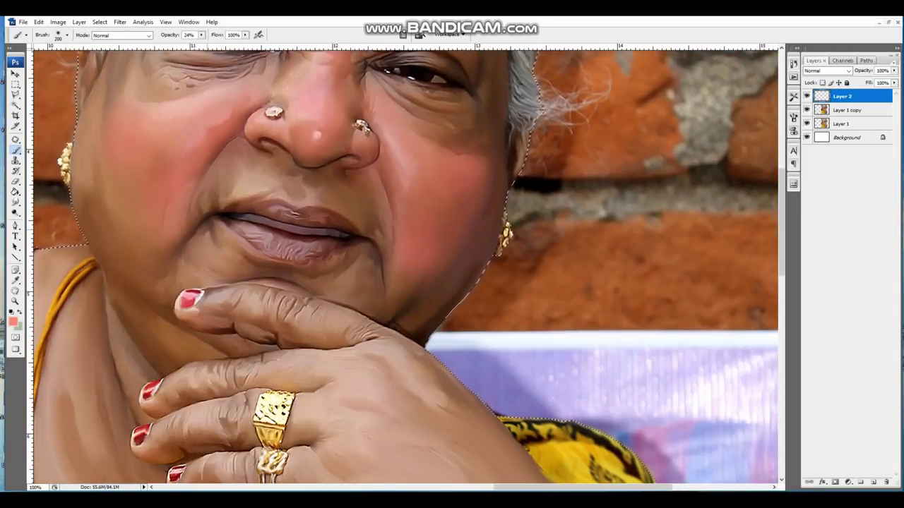
scroll(167, 251, down, 1)
scroll(423, 302, down, 3)
key(ctrl+minus)
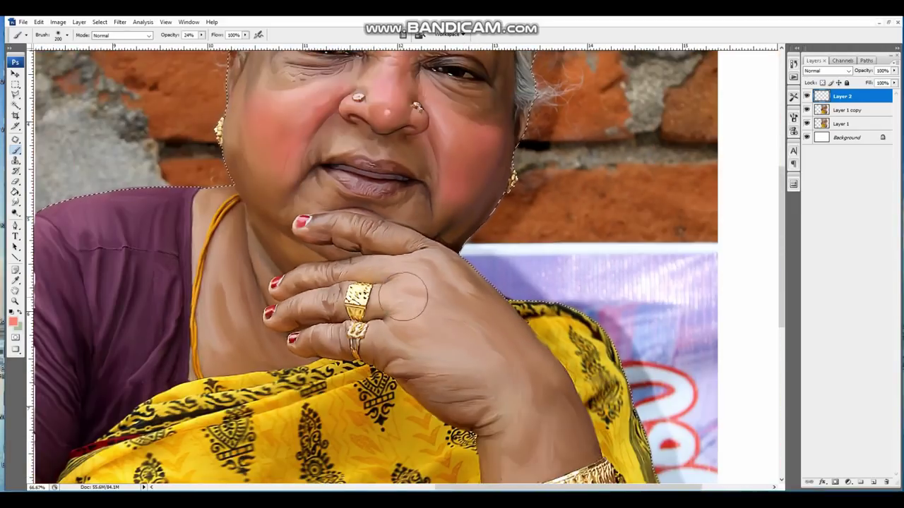
click(13, 321)
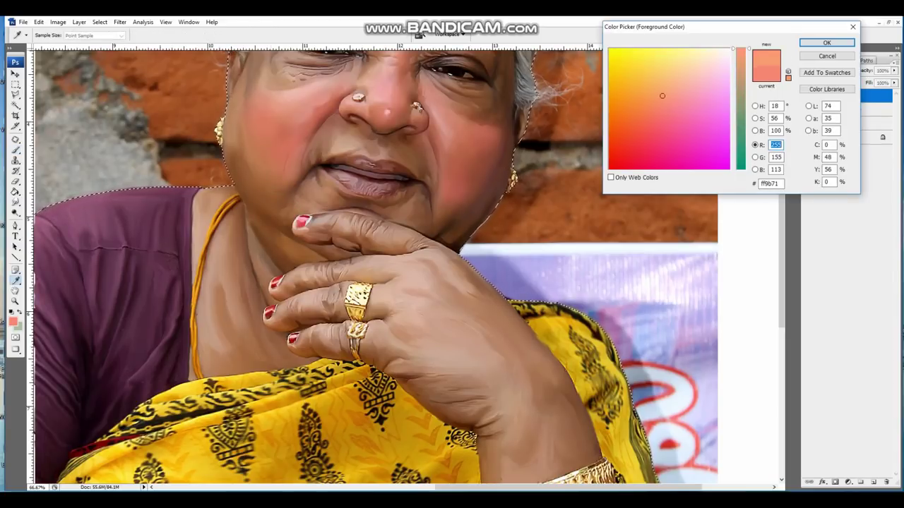
key(Return)
key(ctrl+plus)
scroll(452, 233, up, 3)
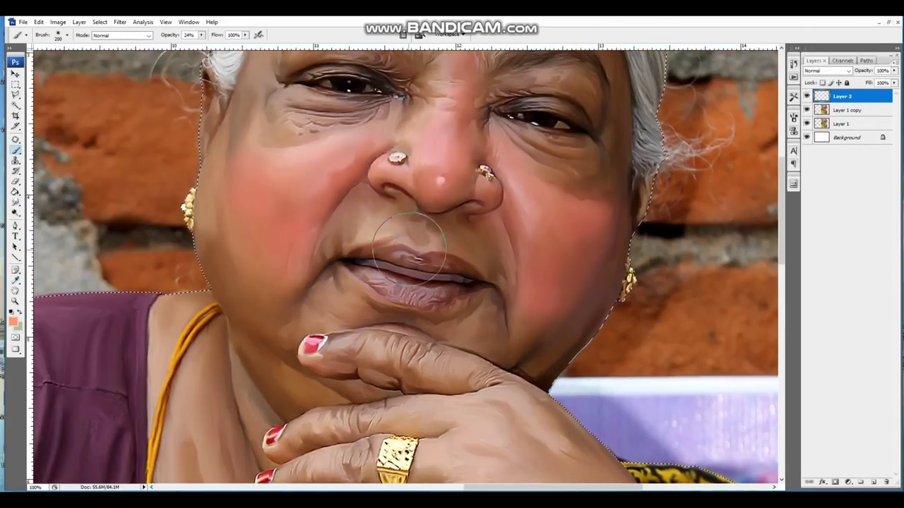
Lighten the shadow under the nose and smooth both cheeks and the under-eye area.
drag(418, 224, 378, 186)
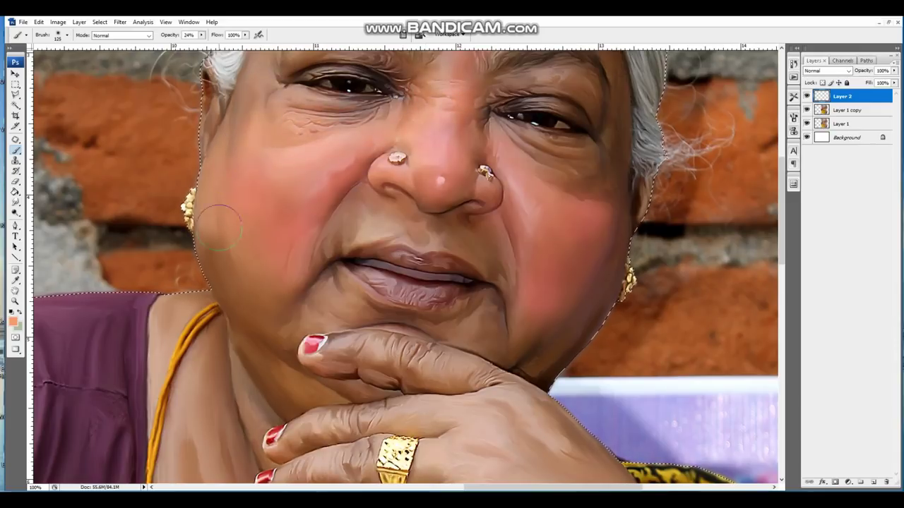
drag(224, 224, 254, 275)
drag(311, 240, 282, 162)
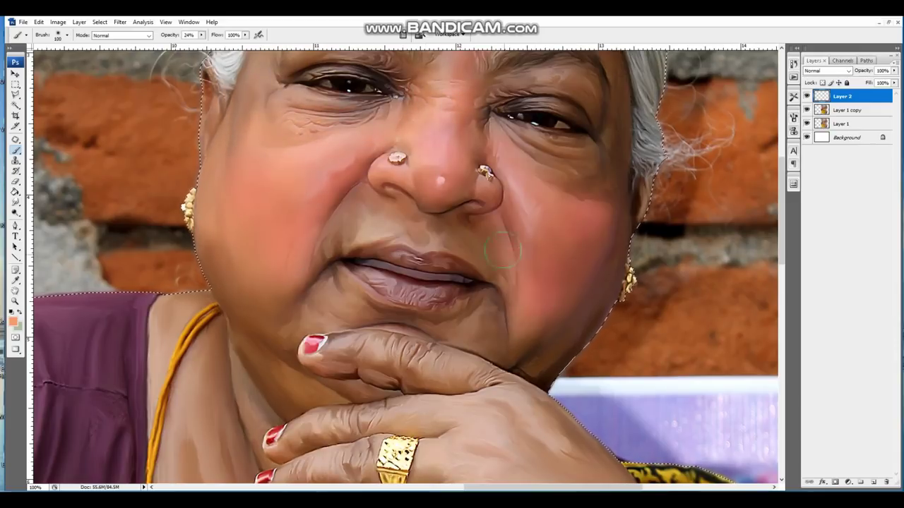
drag(522, 324, 509, 247)
key(bracketleft)
drag(579, 184, 522, 156)
drag(584, 187, 526, 283)
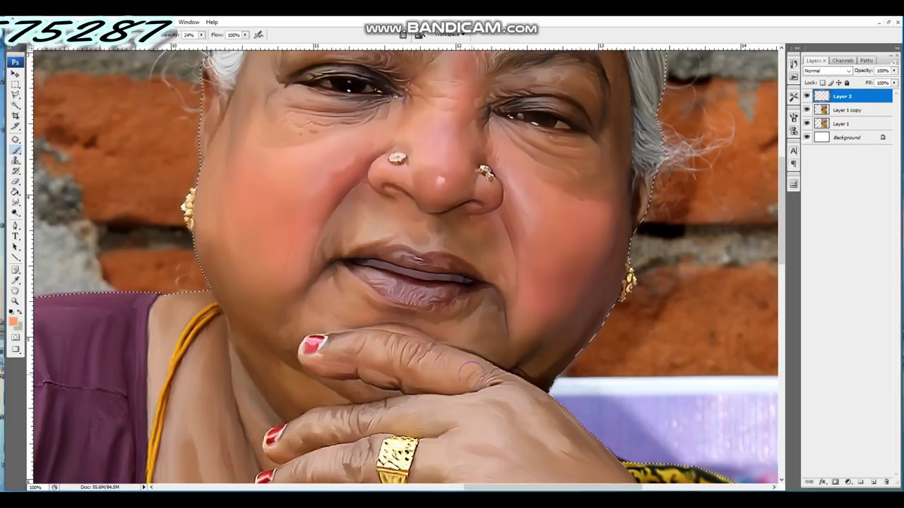
Move to the wrist and lighten the skin of the forearm.
drag(510, 420, 462, 243)
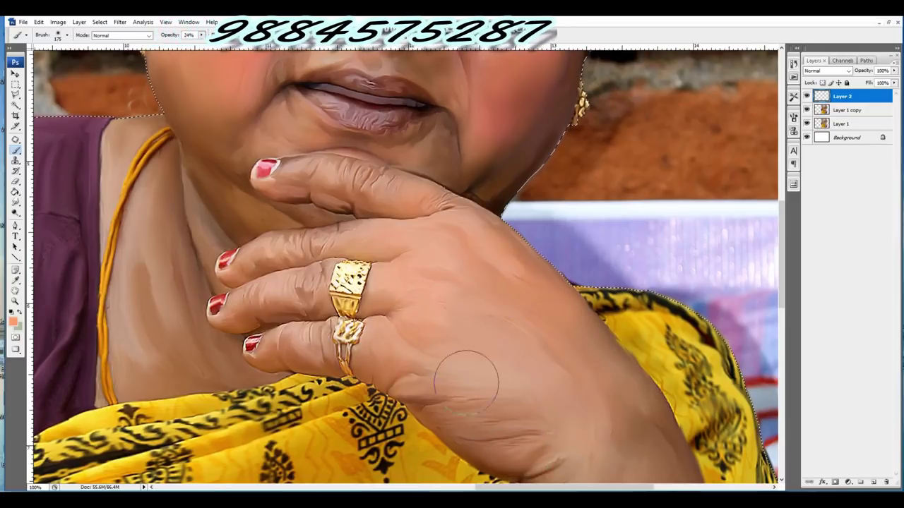
drag(463, 374, 379, 105)
scroll(482, 160, down, 3)
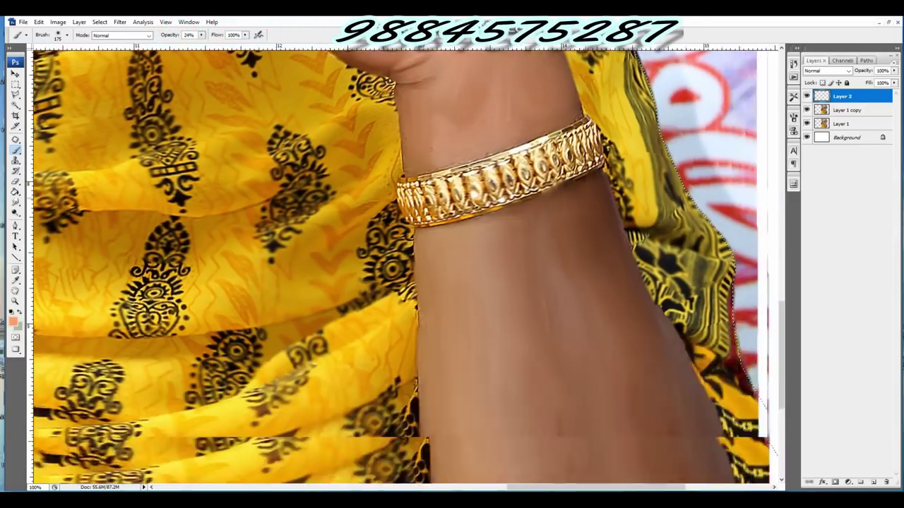
scroll(481, 160, down, 3)
scroll(484, 289, down, 4)
mouse_move(607, 91)
mouse_down()
mouse_move(591, 256)
mouse_move(565, 367)
mouse_up()
scroll(420, 200, up, 3)
scroll(420, 200, up, 4)
Softly brush over the neck and the forehead above the right brow.
drag(298, 317, 279, 212)
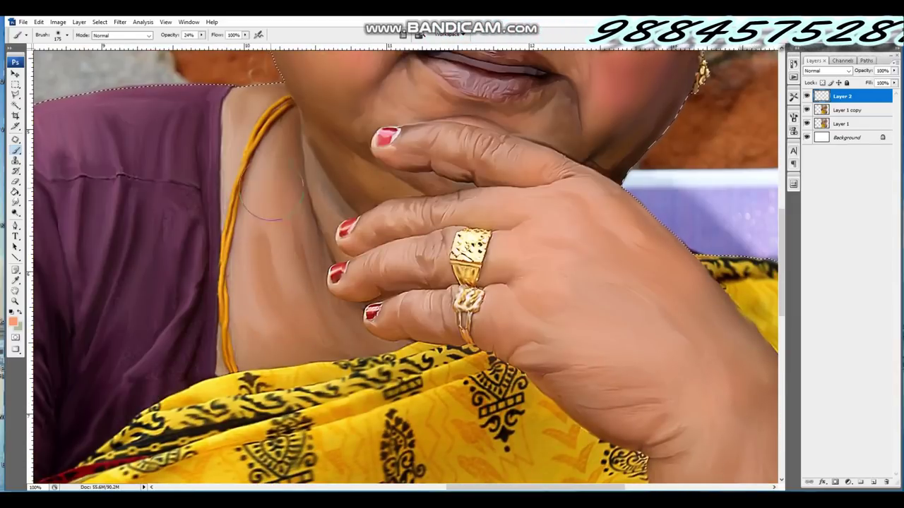
key(bracketleft)
key(bracketleft)
key(bracketleft)
key(bracketright)
key(bracketright)
key(bracketright)
scroll(332, 264, up, 3)
scroll(332, 265, up, 3)
key(bracketleft)
key(bracketleft)
drag(596, 225, 493, 214)
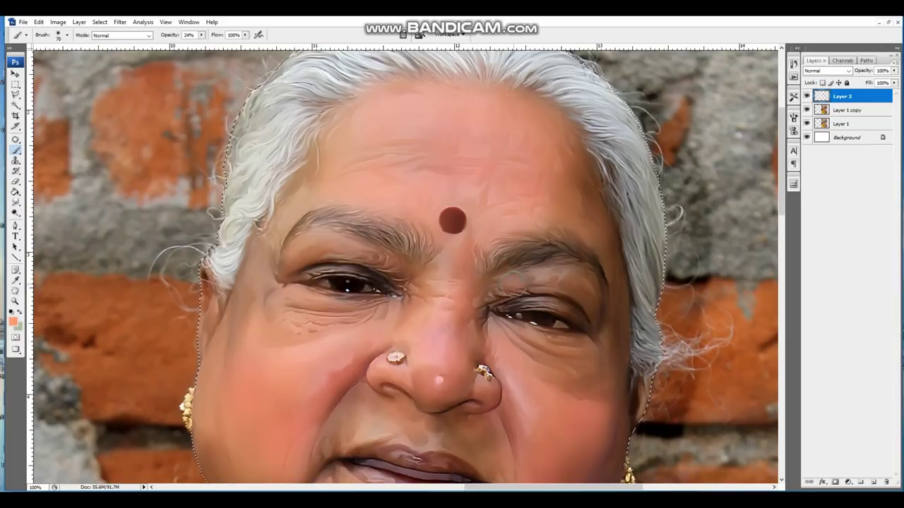
Try red values 191 and 224 as the painting colour.
click(12, 321)
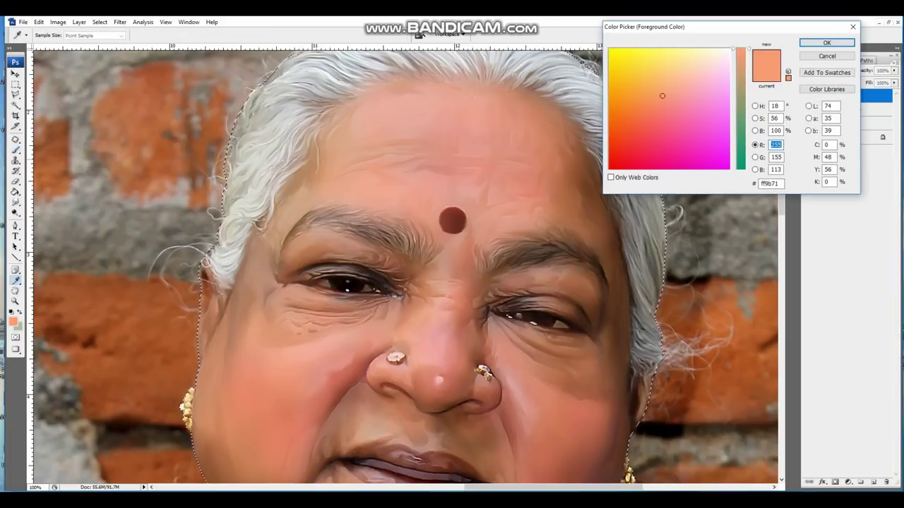
text(191)
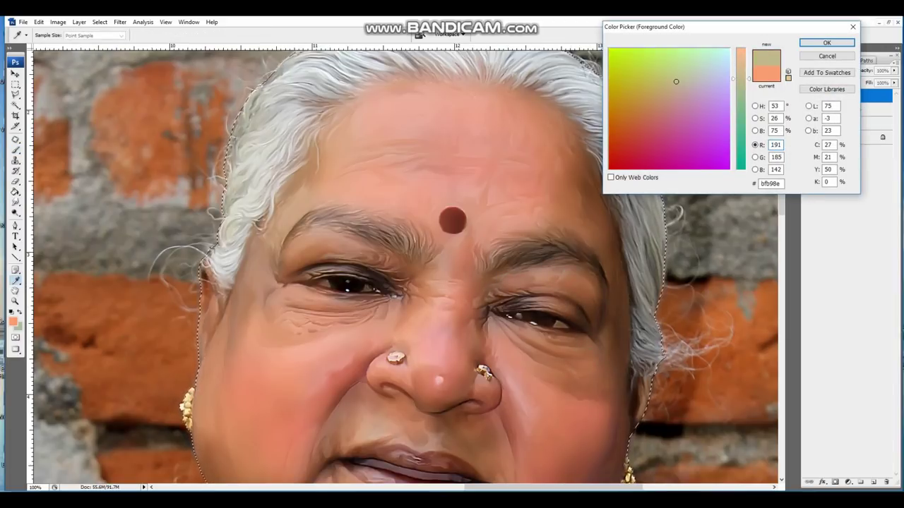
key(Return)
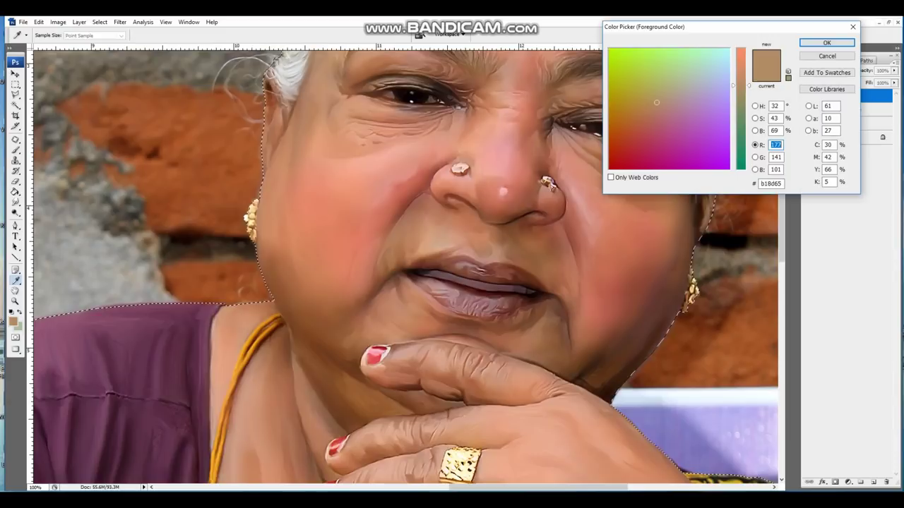
text(224)
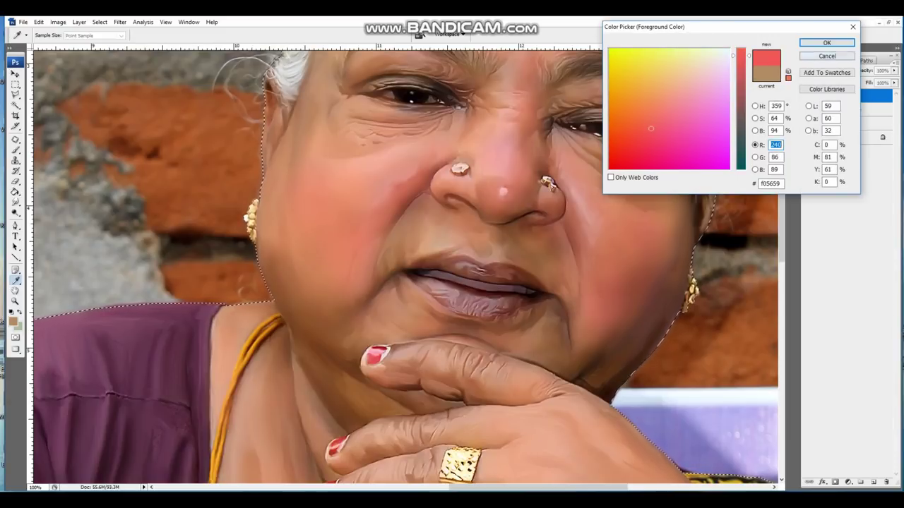
key(Return)
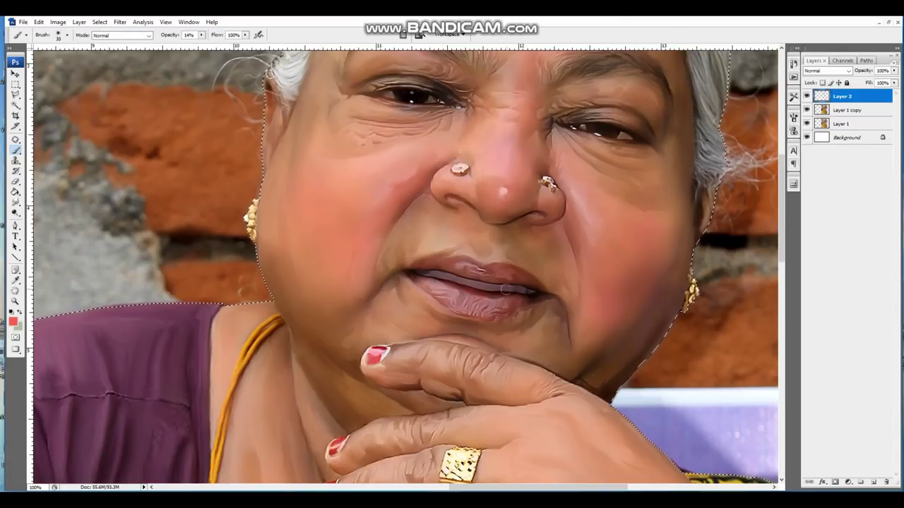
click(12, 321)
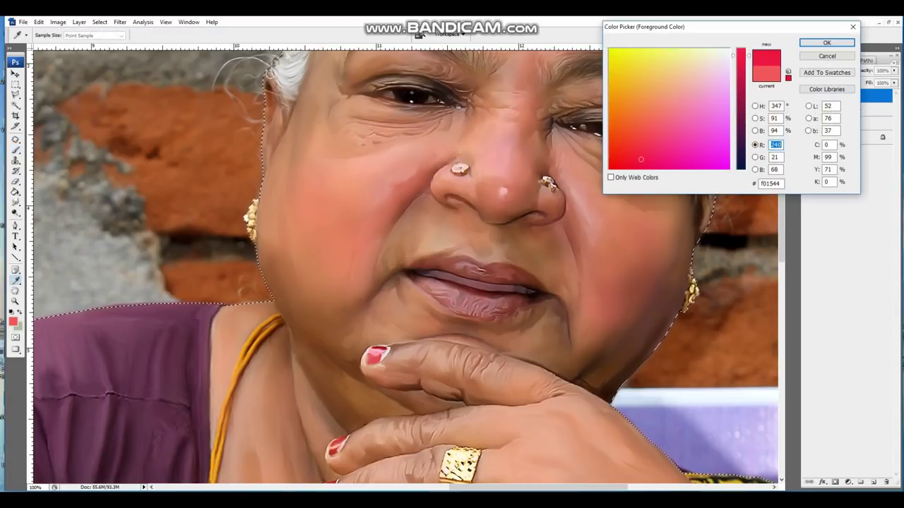
key(Return)
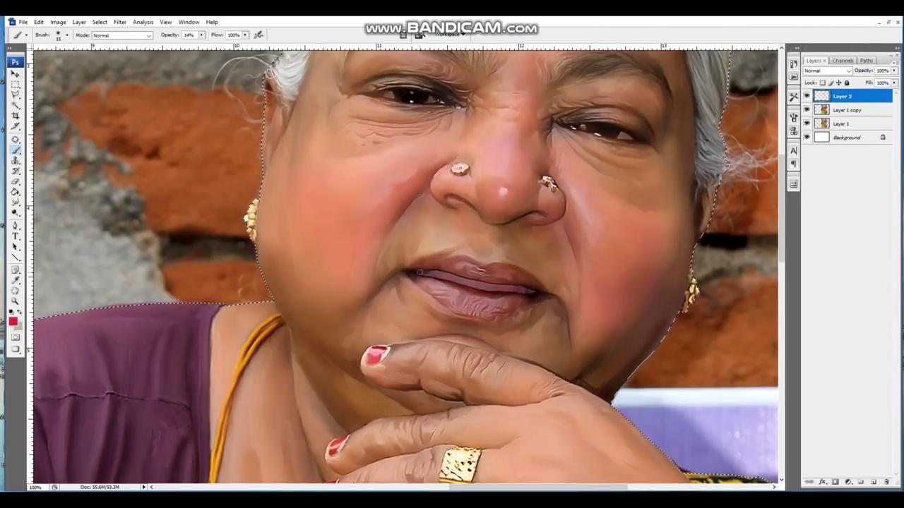
Set the painting colour to dark brown #89422d (R 137, G 66, B 45).
click(12, 321)
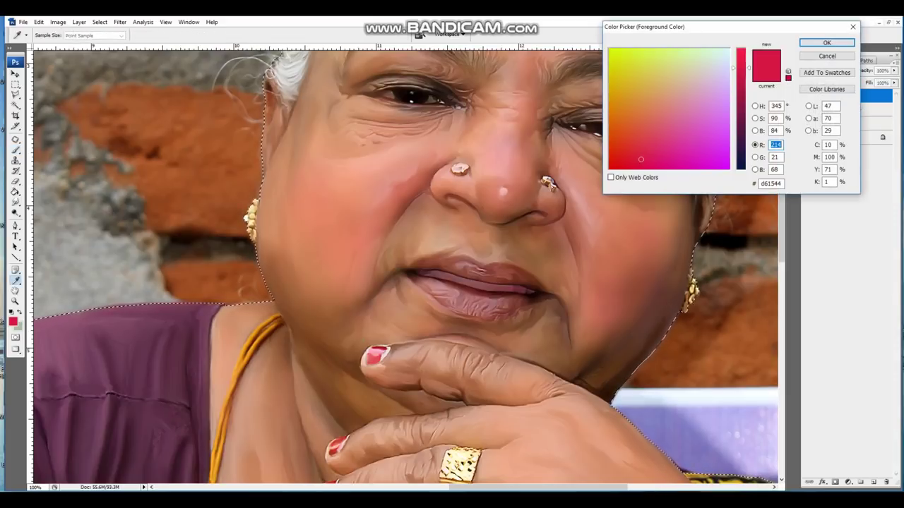
text(84)
key(Tab)
text(66)
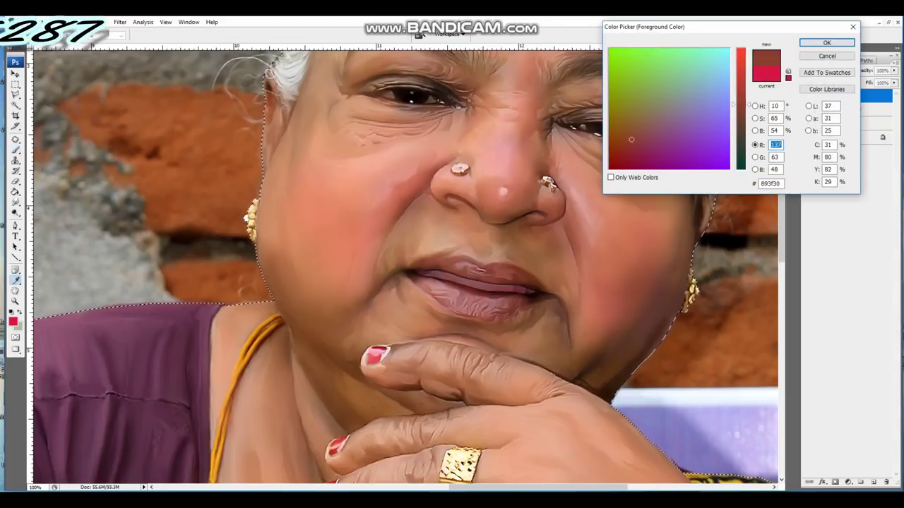
key(Tab)
text(45)
key(Return)
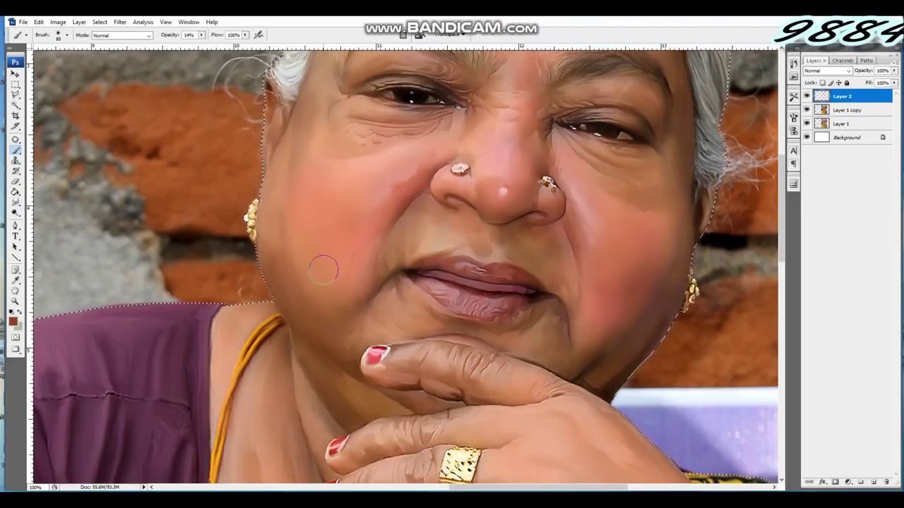
Pan over the forehead, chin, hand and forearm to check the skin.
drag(294, 125, 239, 314)
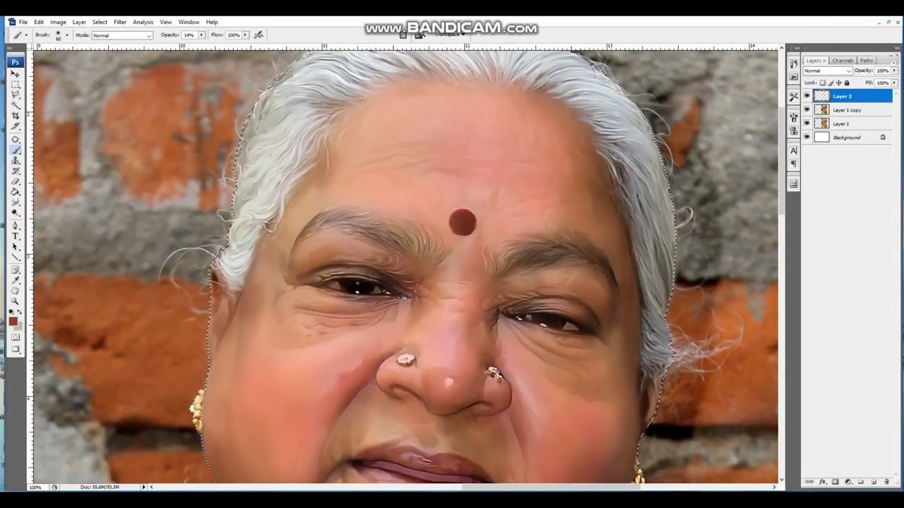
drag(297, 424, 389, 219)
scroll(390, 387, down, 3)
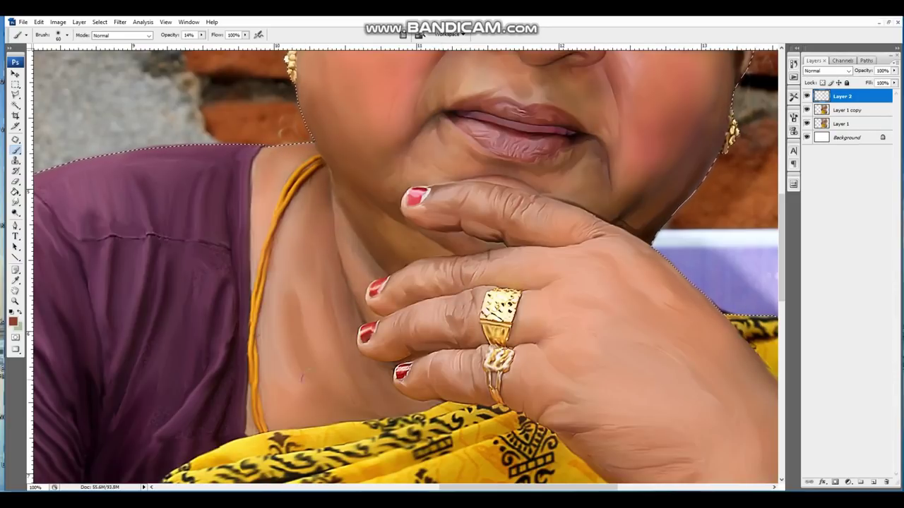
scroll(463, 302, down, 3)
scroll(463, 302, right, 3)
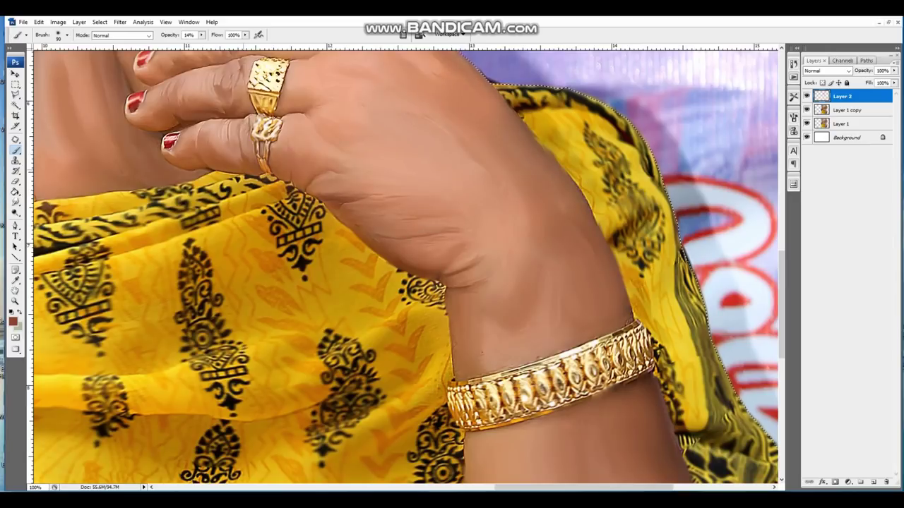
scroll(421, 289, down, 1)
scroll(421, 289, down, 3)
scroll(413, 275, down, 1)
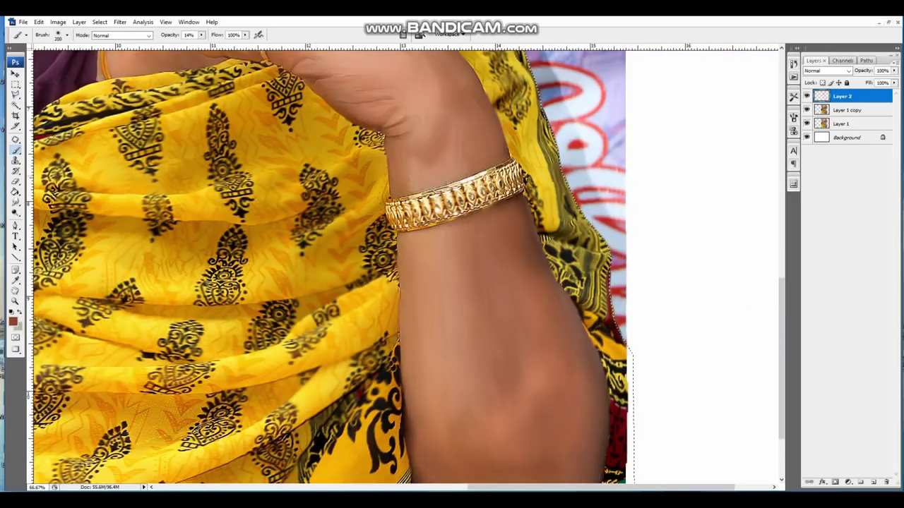
scroll(406, 267, up, 10)
scroll(406, 266, left, 2)
click(13, 322)
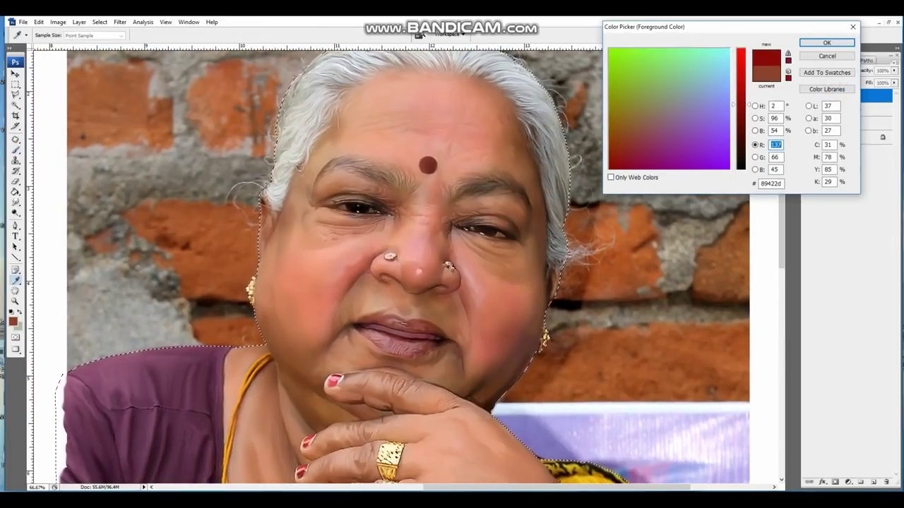
Accept a darker brown painting colour and adjust the brush size at 100% zoom.
key(Return)
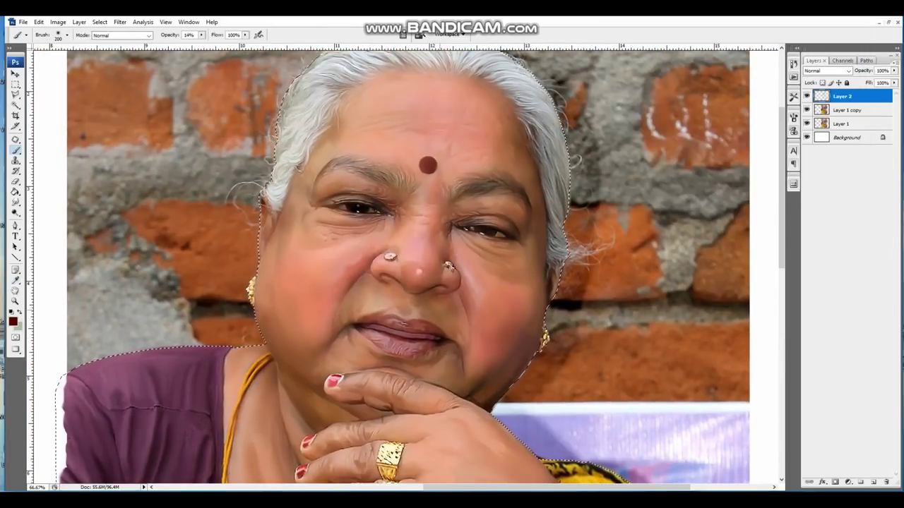
alt+scroll(433, 272, up, 2)
scroll(462, 319, up, 3)
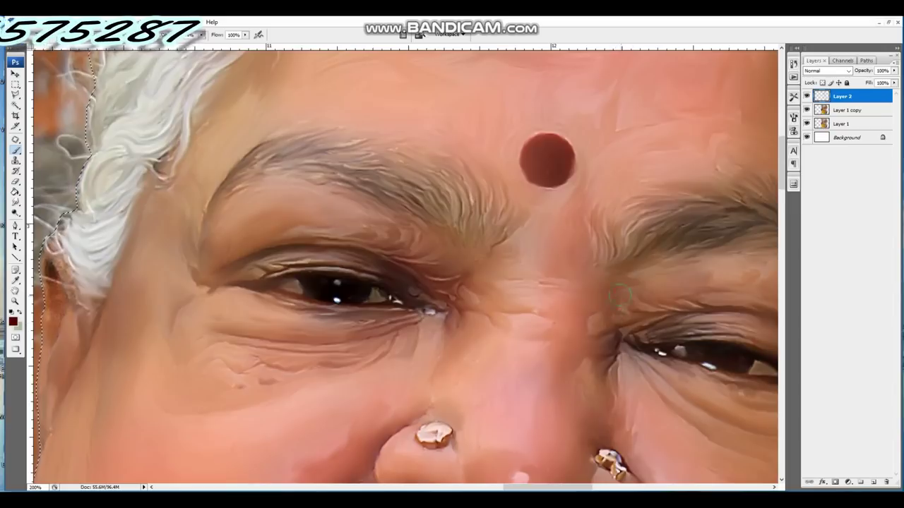
scroll(547, 218, down, 5)
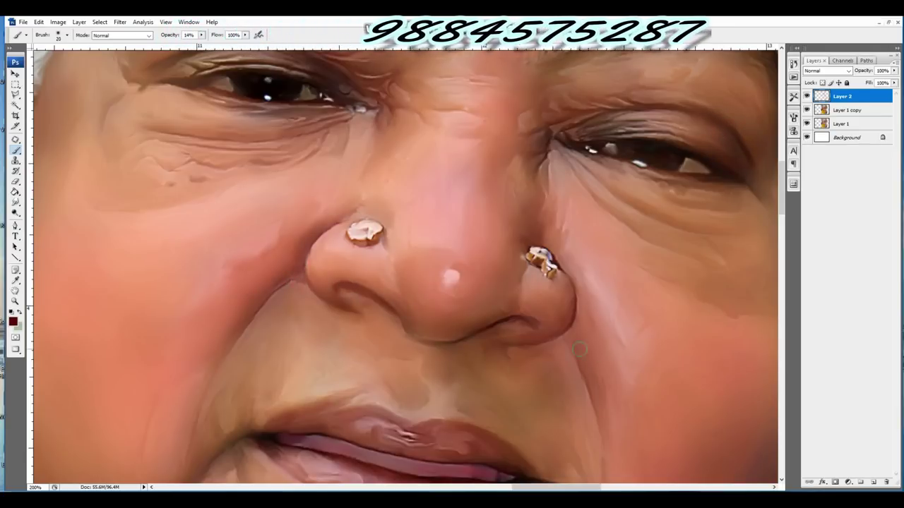
scroll(287, 274, down, 5)
key(bracketright)
key(bracketright)
key(bracketright)
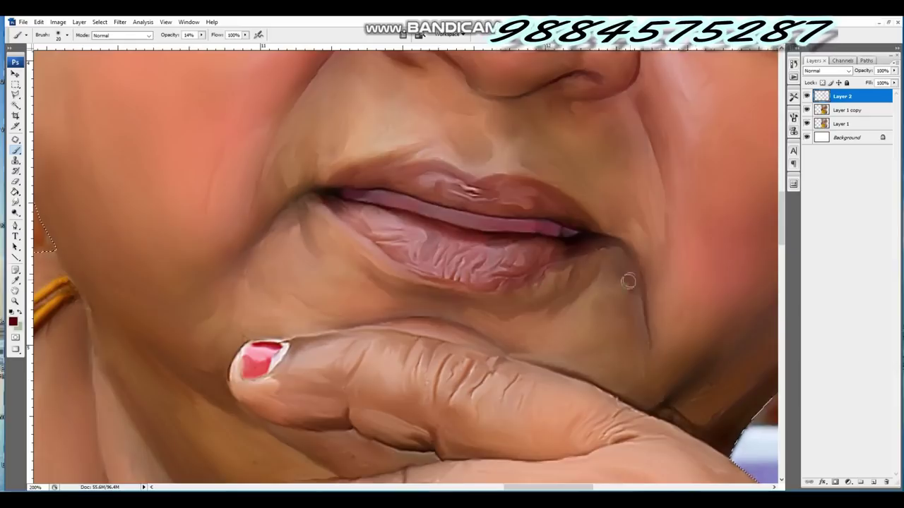
key(bracketleft)
key(ctrl+minus)
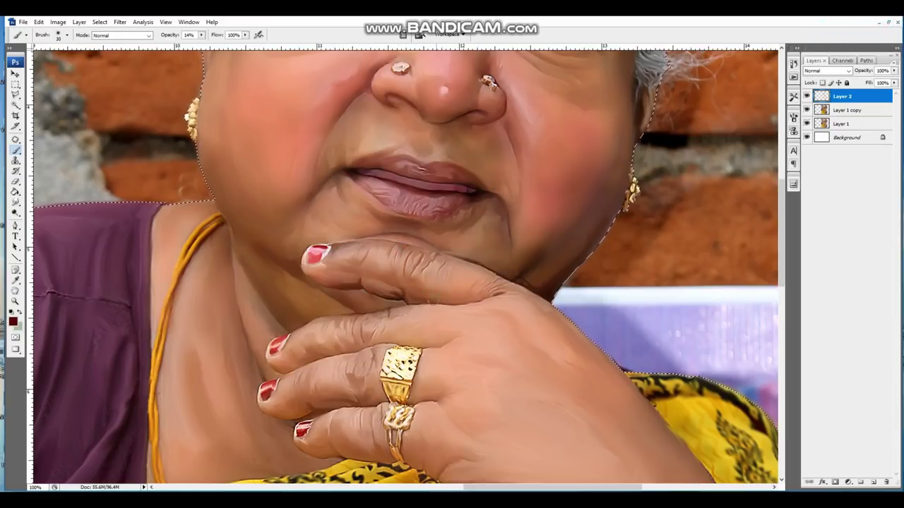
Zoom out and pan across the arm and face to shade the skin.
scroll(627, 84, down, 3)
scroll(628, 83, down, 2)
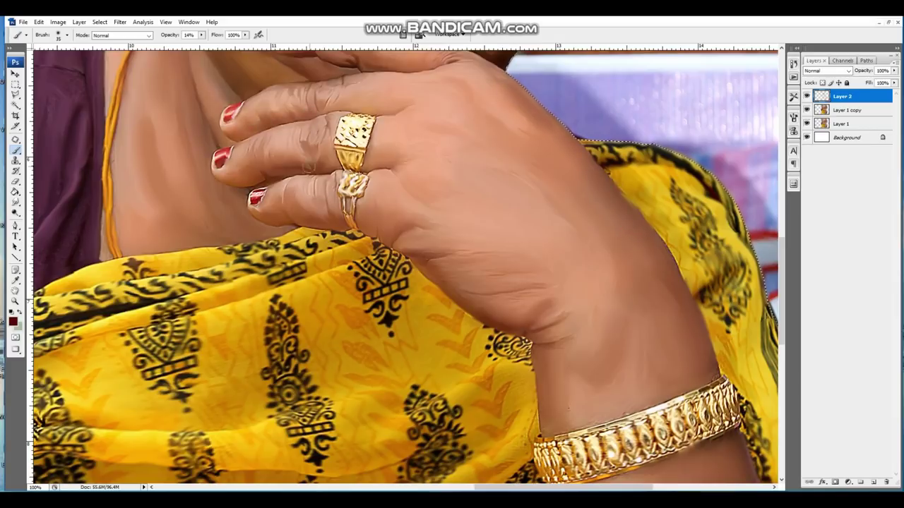
scroll(482, 310, down, 3)
key(ctrl+minus)
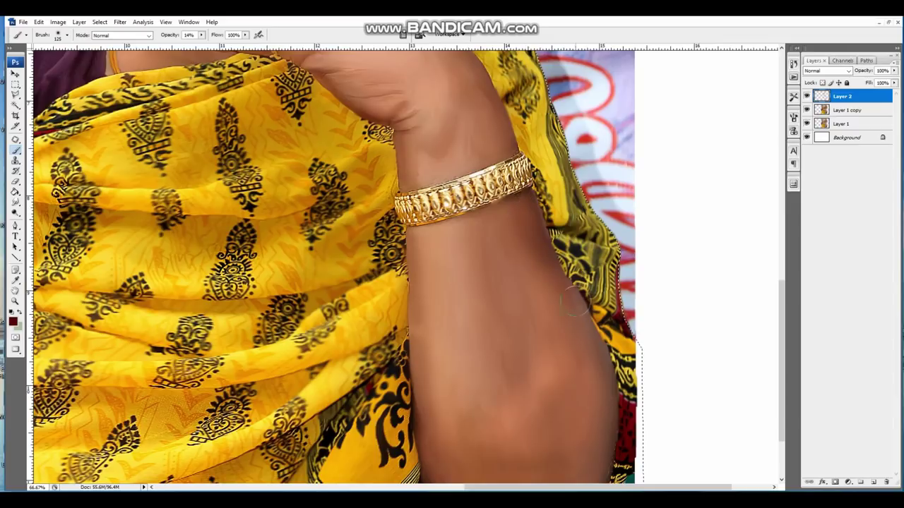
scroll(405, 267, up, 3)
scroll(406, 266, left, 2)
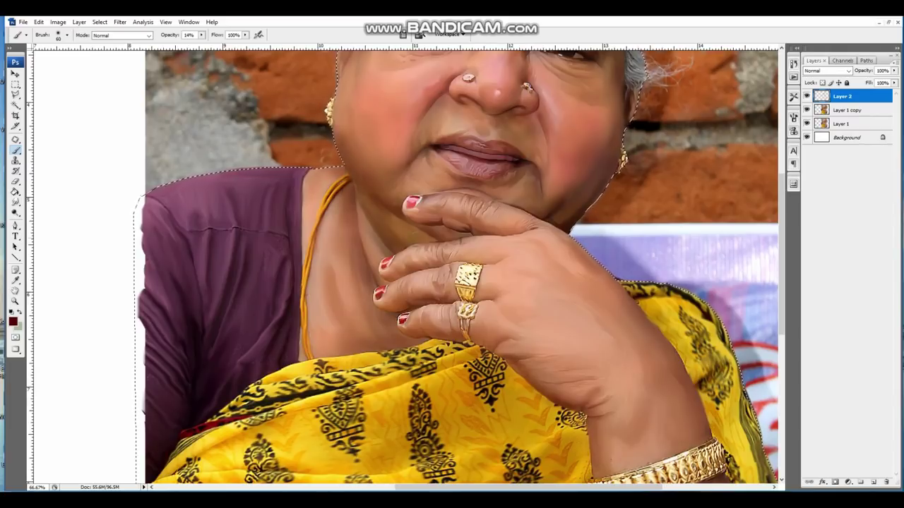
scroll(405, 267, up, 4)
scroll(405, 266, right, 1)
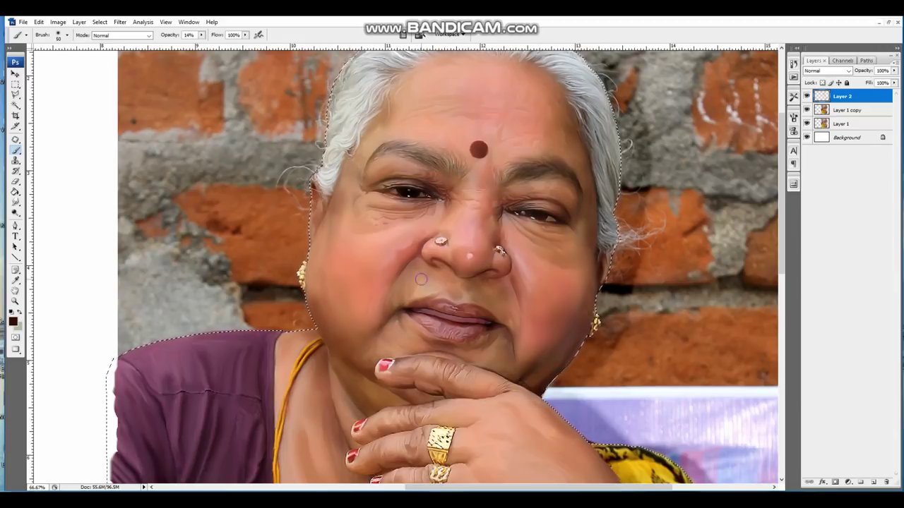
scroll(463, 283, up, 3)
Paint the bindi on the forehead bright red (R 255).
click(12, 321)
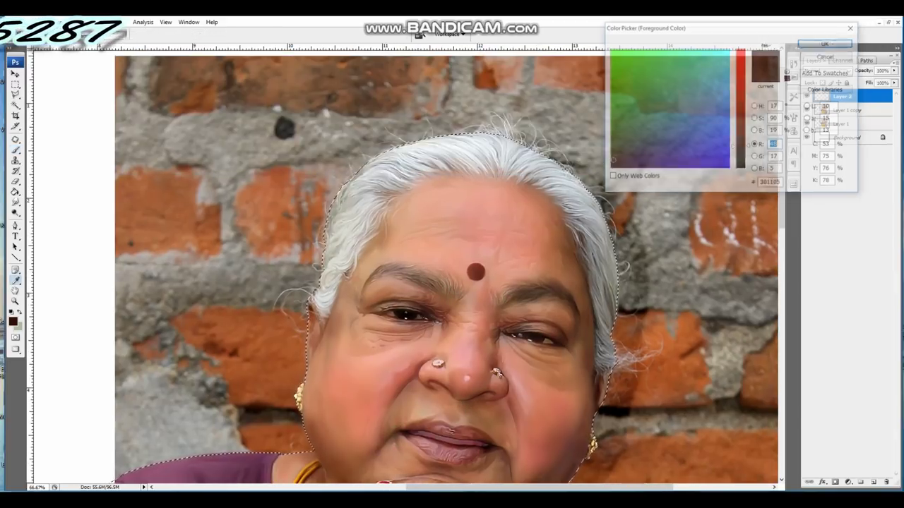
text(255)
key(Return)
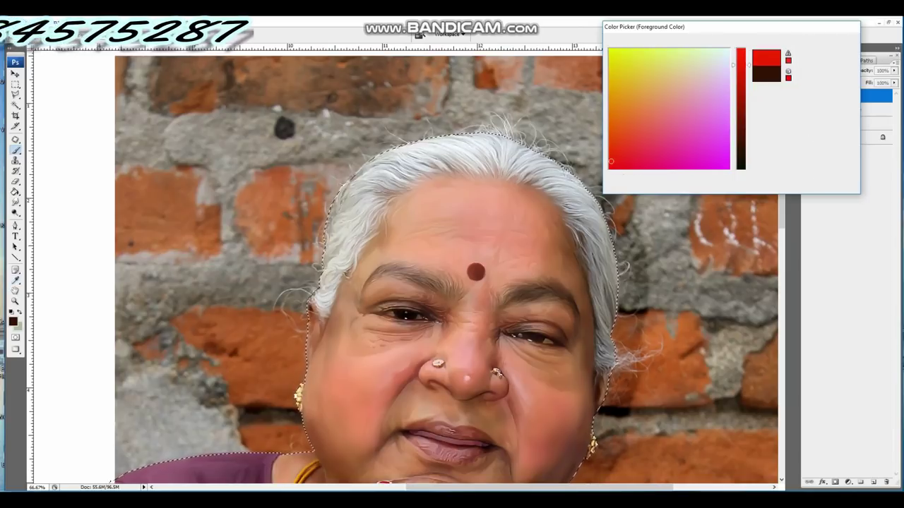
click(475, 272)
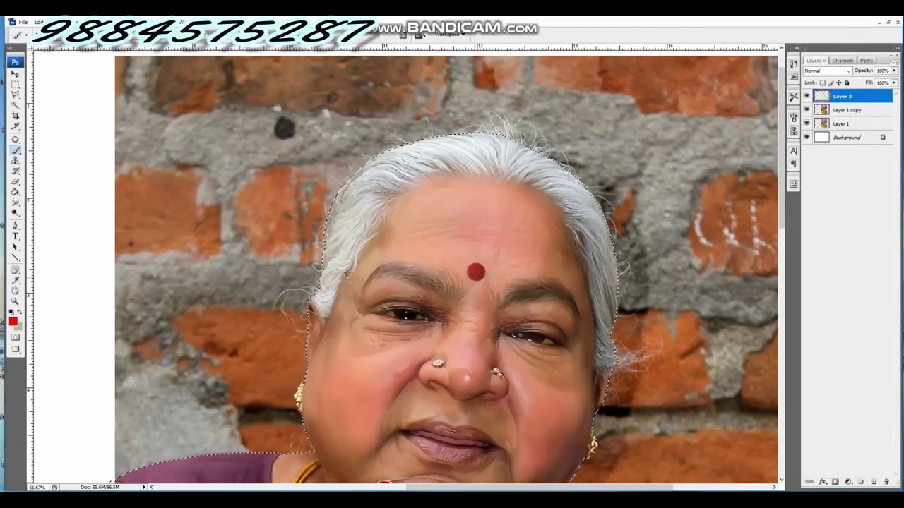
Enlarge the brush to 60 and paint a bluish stroke along the hair edge.
key(x)
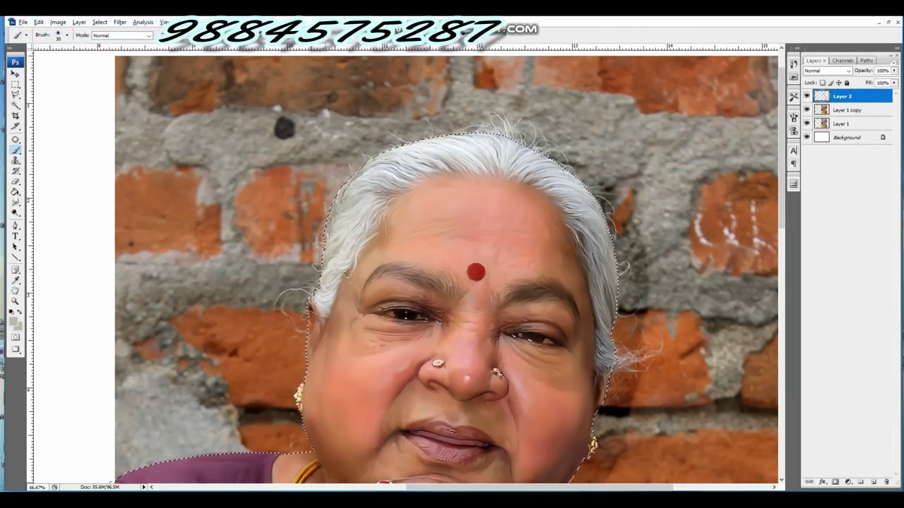
click(12, 321)
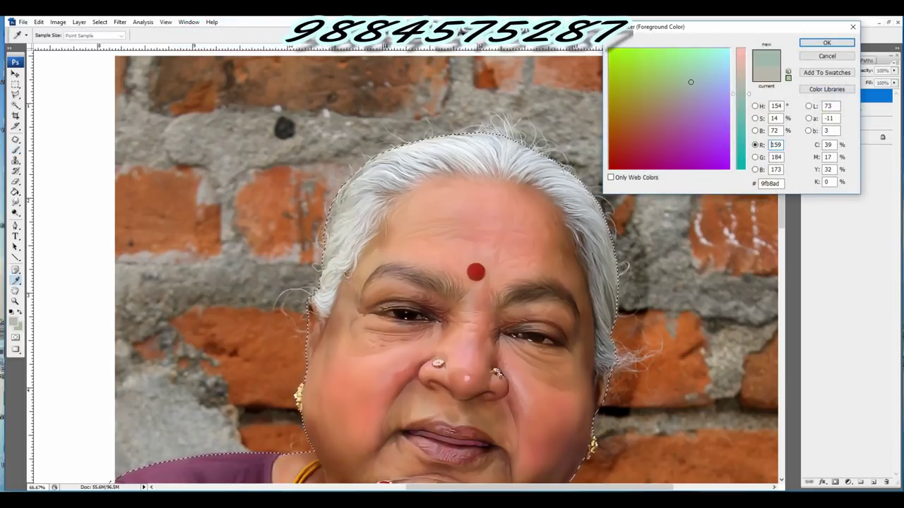
key(Return)
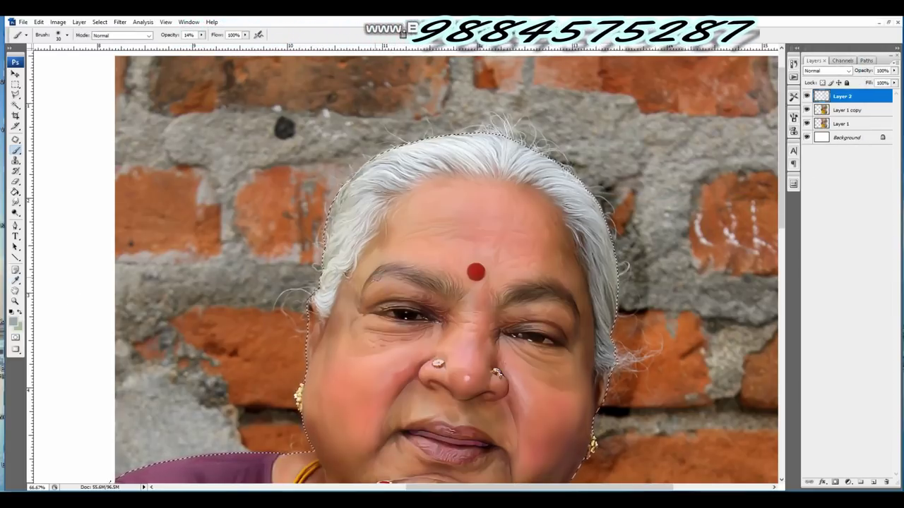
key(bracketright)
key(bracketright)
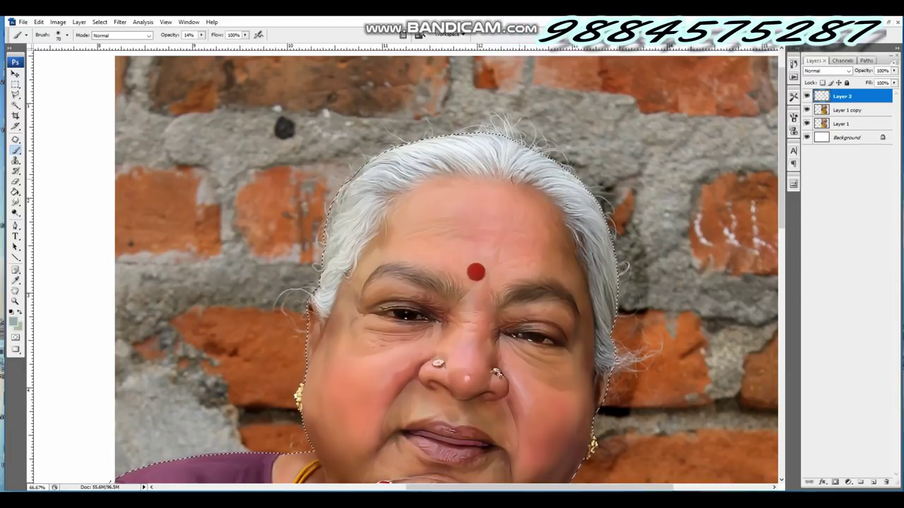
click(12, 321)
click(699, 163)
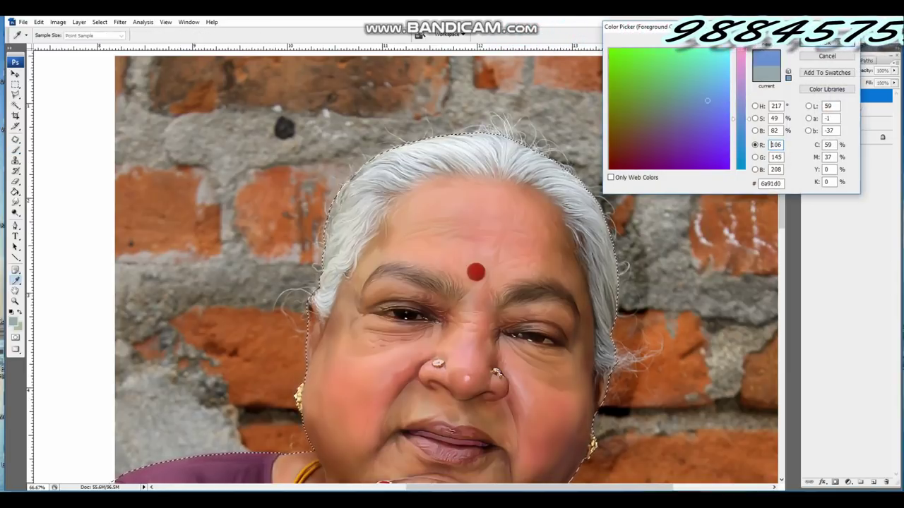
key(Return)
drag(304, 434, 302, 395)
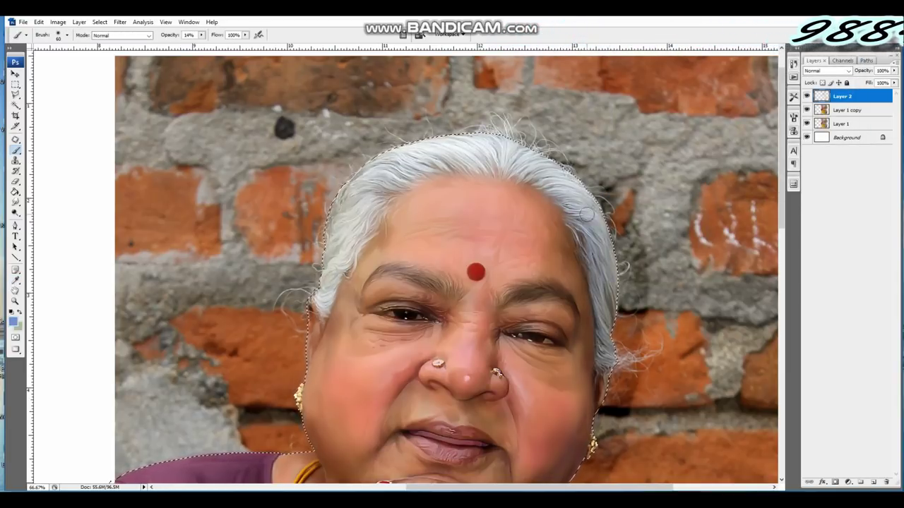
Switch the painting colour to a muted green and bring the hand and shirt into view.
click(13, 321)
click(665, 110)
click(826, 39)
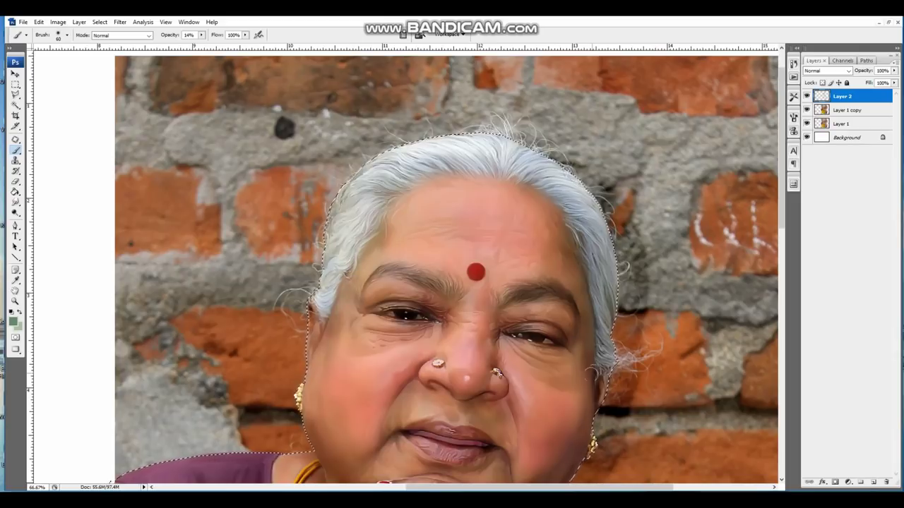
drag(351, 269, 319, 144)
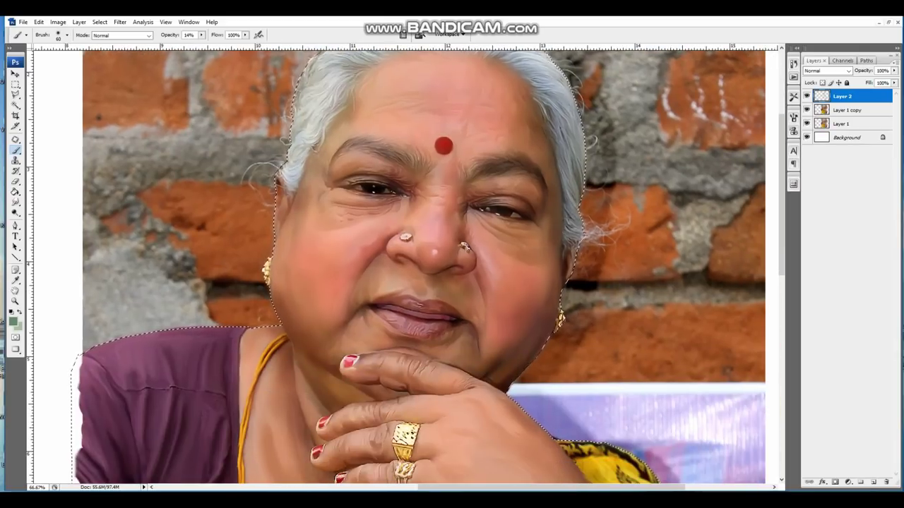
click(828, 71)
Set Layer 2 to Color blending after comparing with Normal, with brush size 100.
click(825, 295)
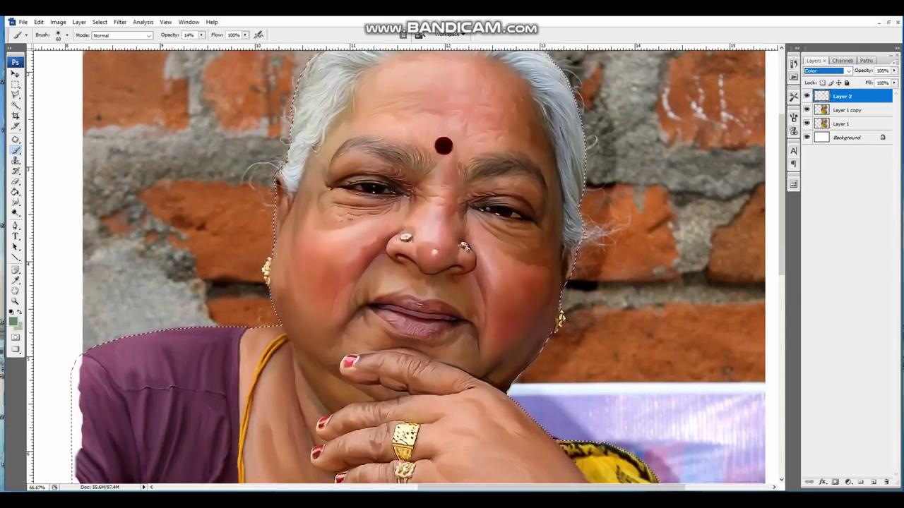
key(Return)
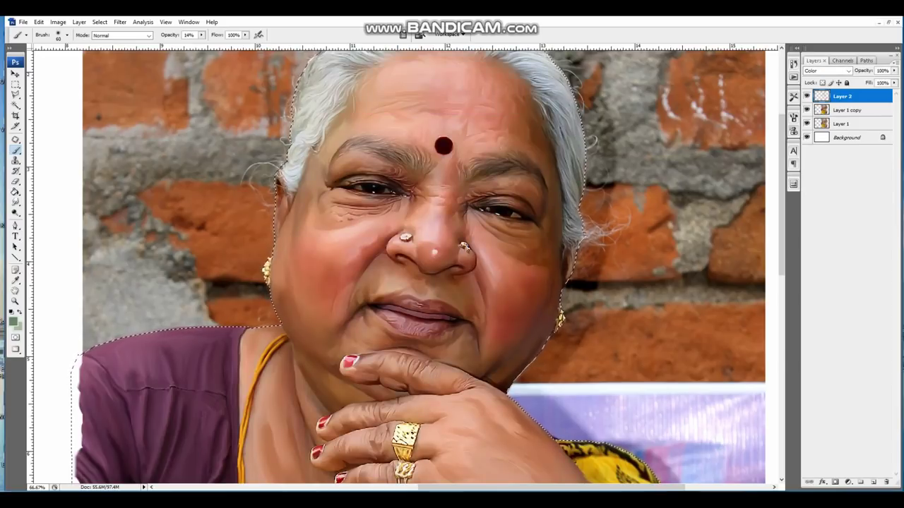
click(828, 71)
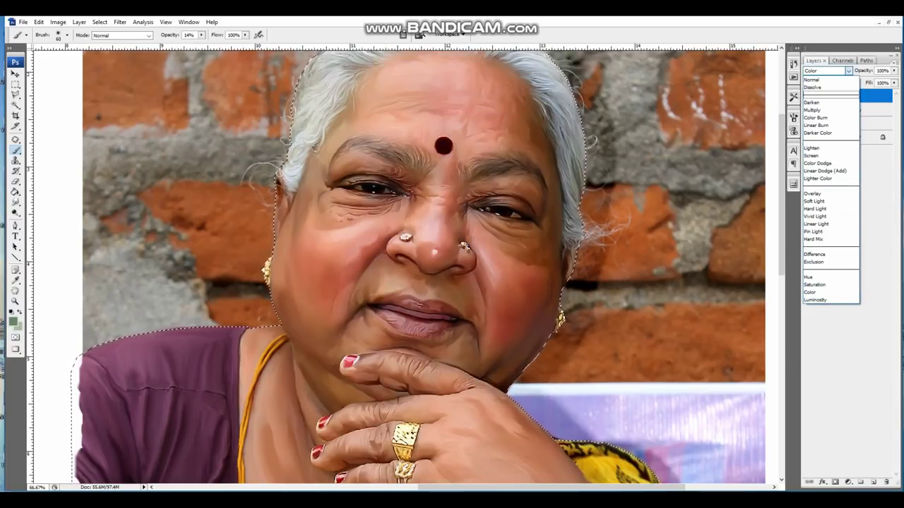
click(822, 79)
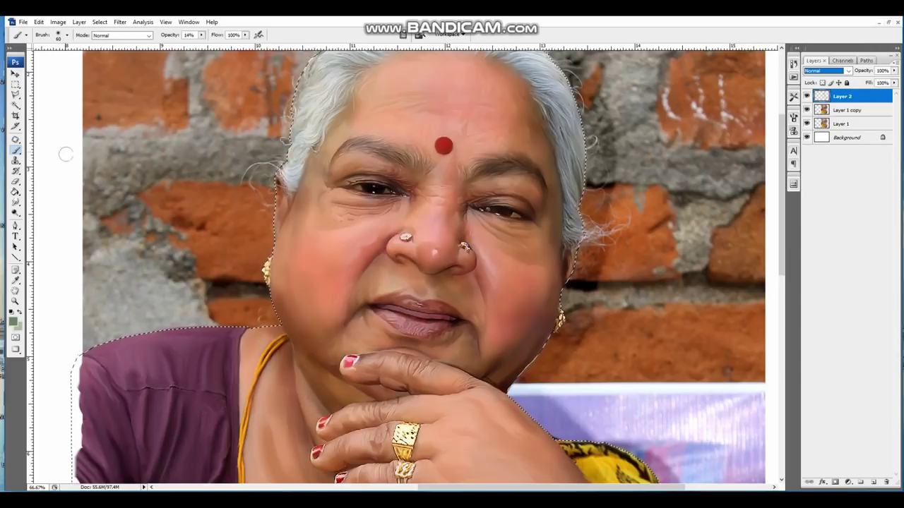
click(201, 35)
key(bracketright)
key(bracketright)
key(bracketright)
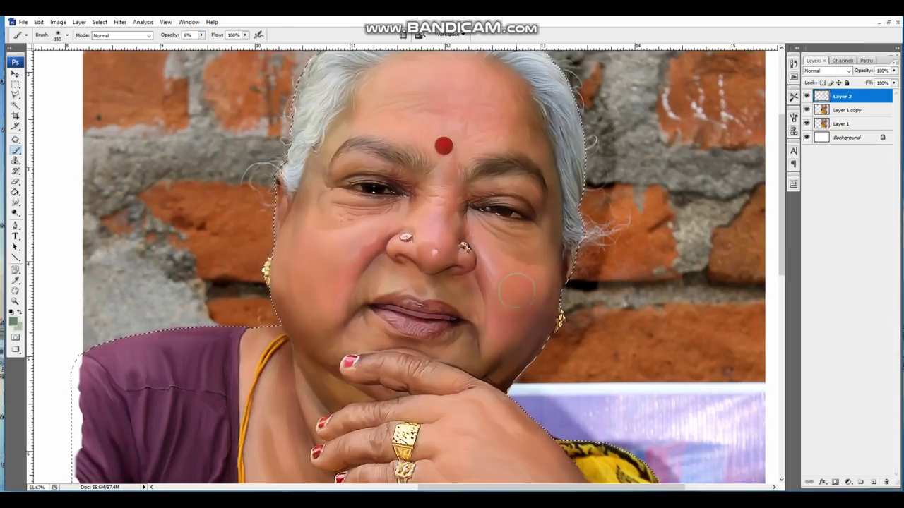
click(827, 71)
click(819, 293)
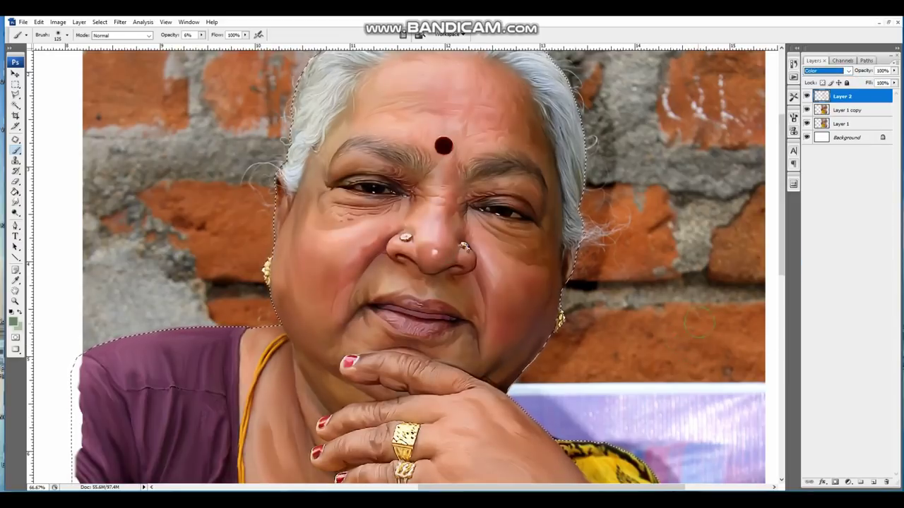
key(ctrl+minus)
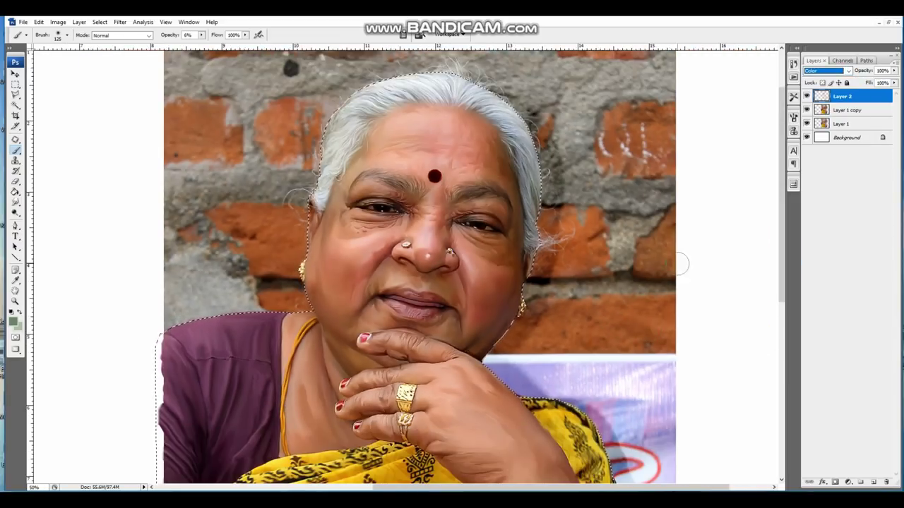
Duplicate Layer 2 as Layer 2 copy.
right_click(818, 95)
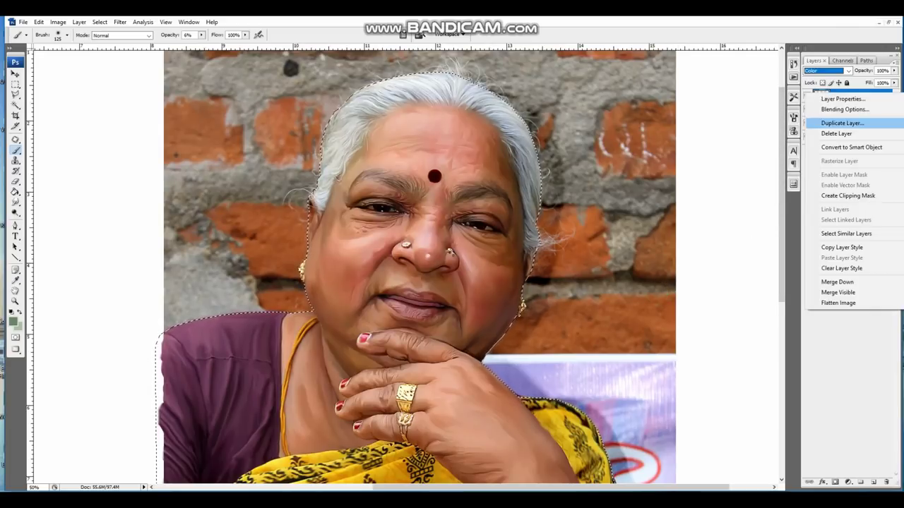
click(836, 123)
key(Return)
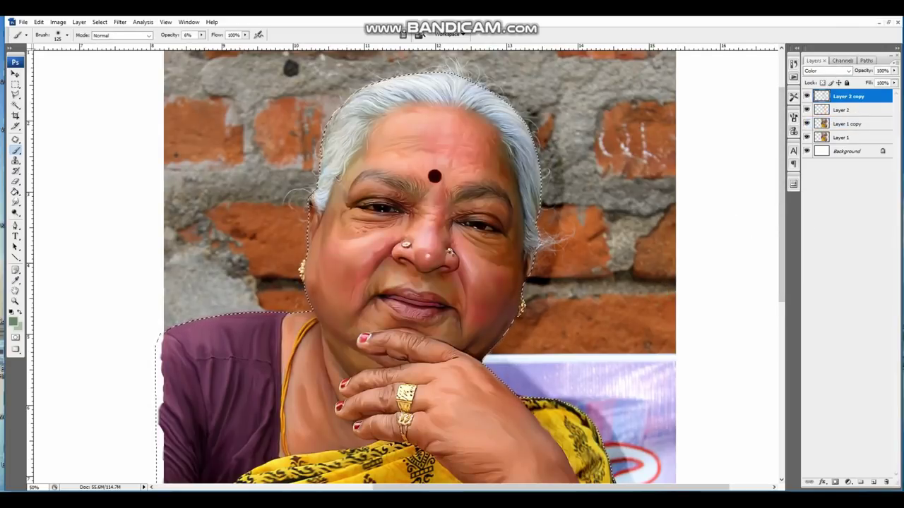
Stamp the visible painting into new Layer 3, deselect, and hide Layer 1 copy and Layer 1.
click(847, 124)
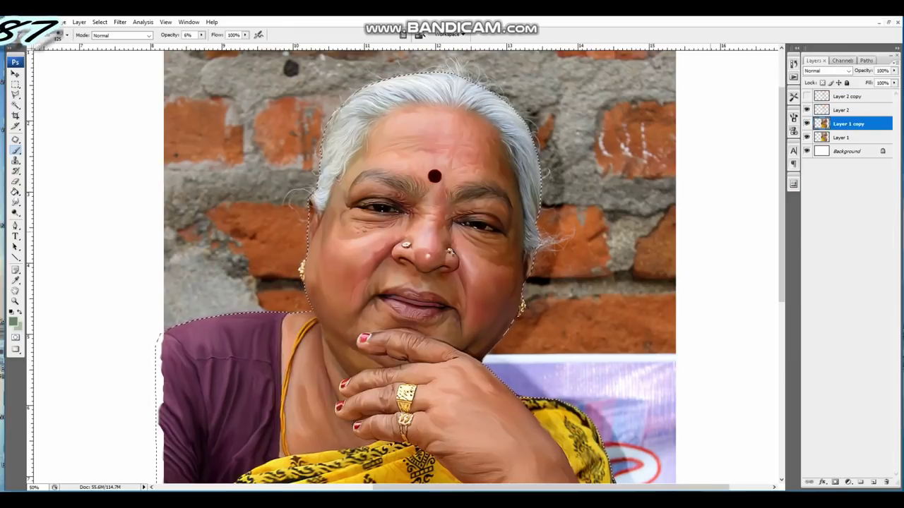
key(ctrl+shift+alt+e)
key(ctrl+d)
key(v)
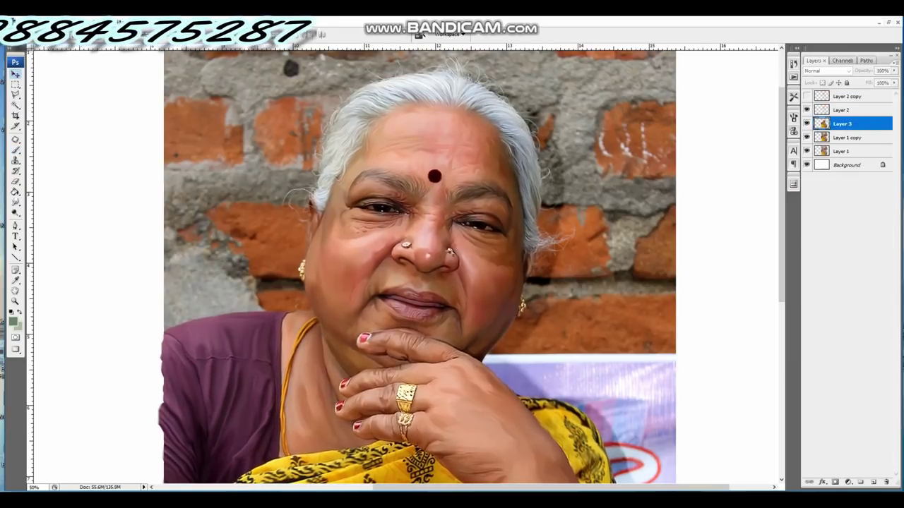
click(806, 123)
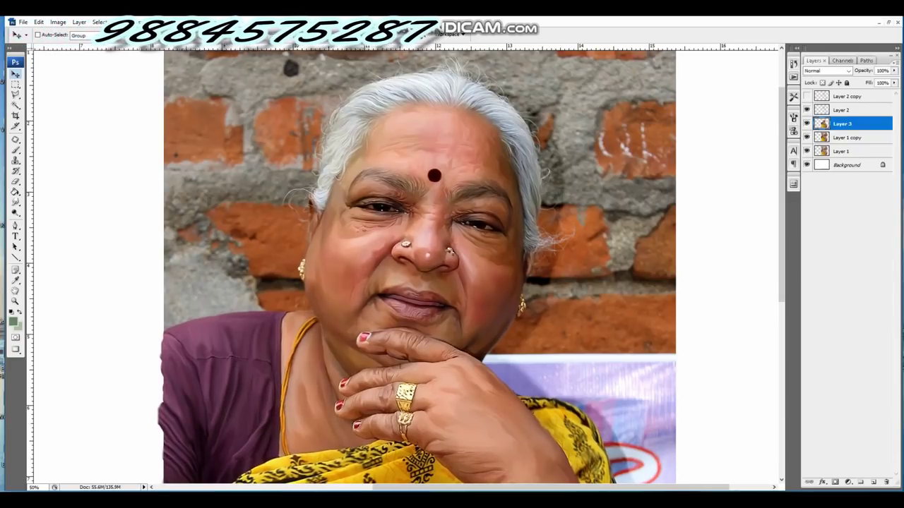
click(806, 137)
click(806, 151)
key(ctrl+minus)
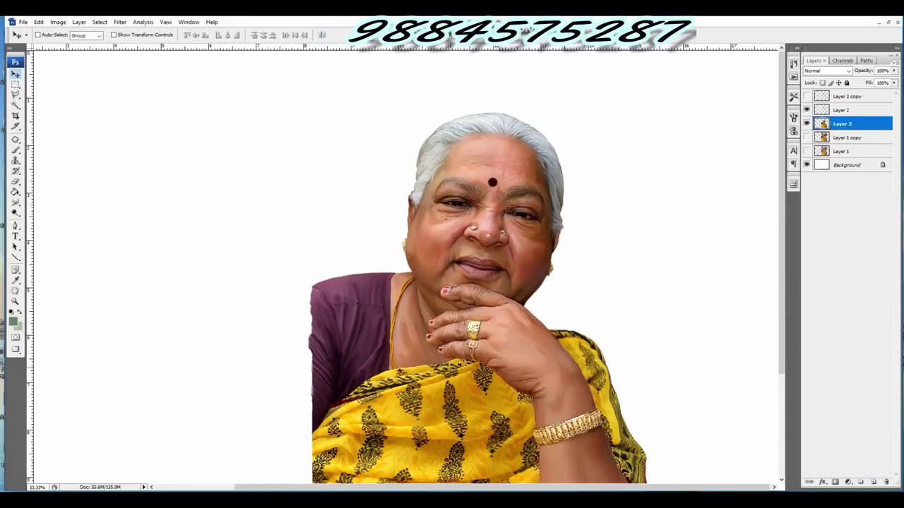
key(ctrl+minus)
key(ctrl+minus)
Duplicate Layer 3 and merge Layer 3 copy down into Layer 2.
right_click(840, 123)
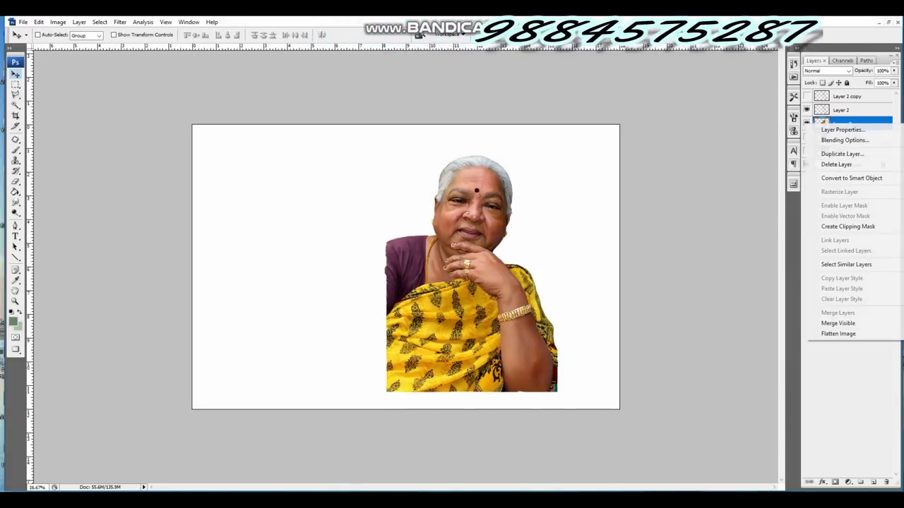
click(838, 151)
key(Return)
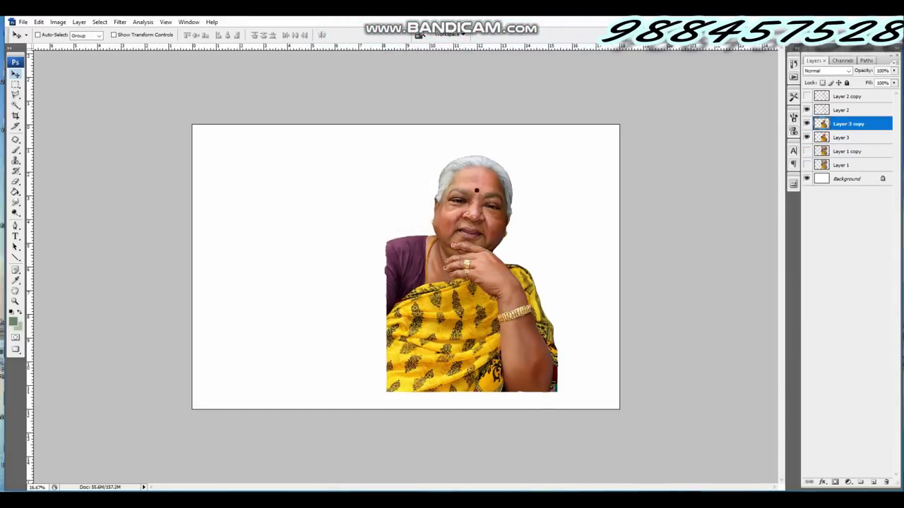
click(842, 110)
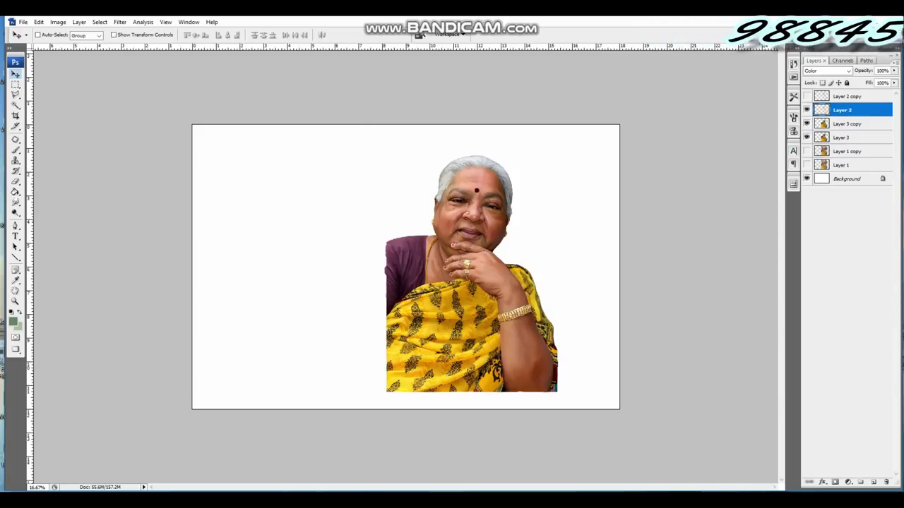
ctrl+click(846, 124)
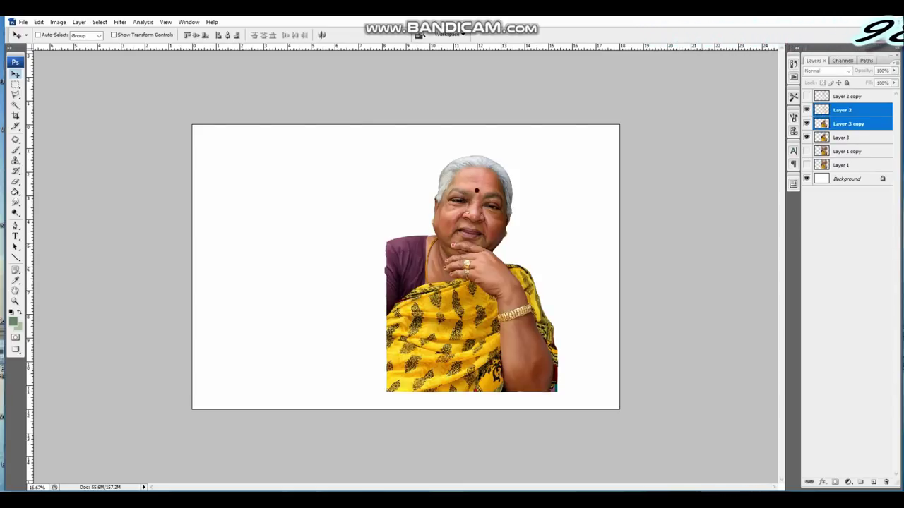
key(ctrl+e)
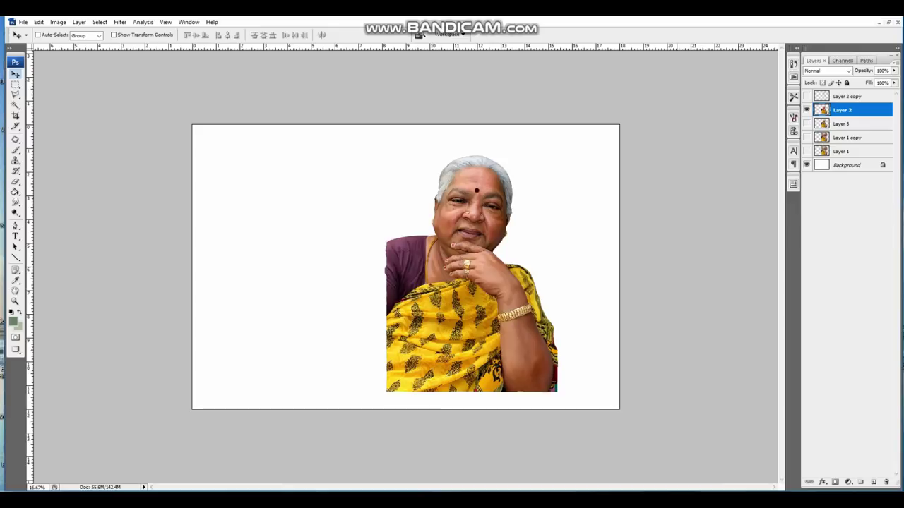
key(ctrl+plus)
key(ctrl+minus)
Free-transform Layer 2 copy through Layer 1 together to about 151.6%, nudged slightly down.
ctrl+click(846, 96)
shift+click(846, 137)
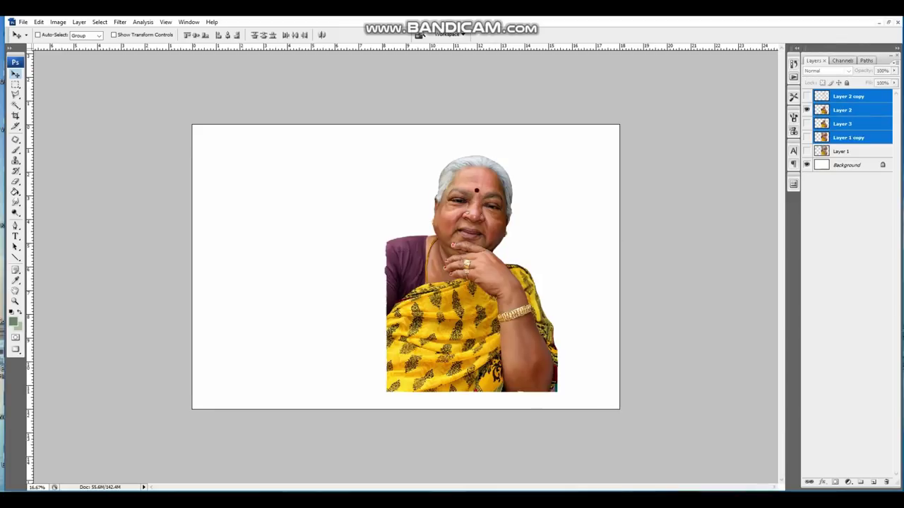
shift+click(840, 151)
key(ctrl+t)
drag(382, 393, 325, 479)
drag(324, 137, 309, 113)
drag(309, 479, 286, 507)
drag(422, 283, 421, 294)
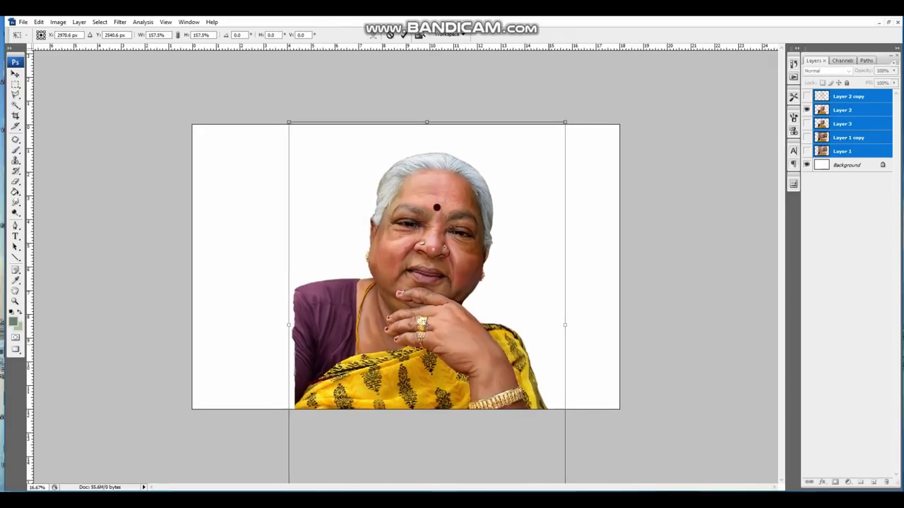
drag(286, 125, 280, 119)
drag(556, 507, 546, 507)
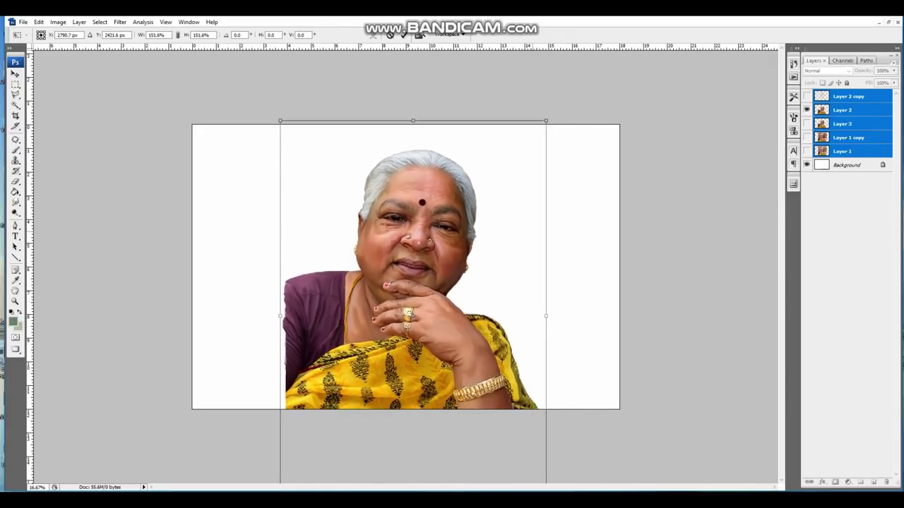
drag(413, 282, 413, 288)
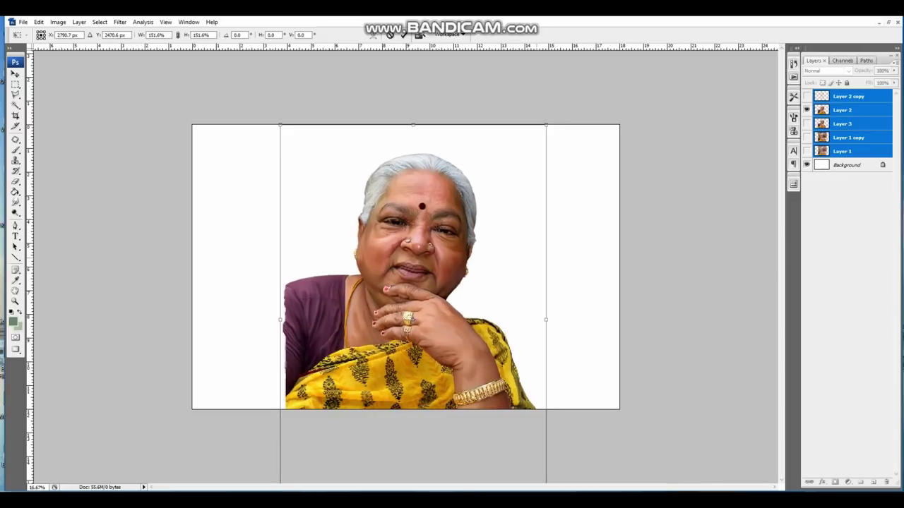
key(Return)
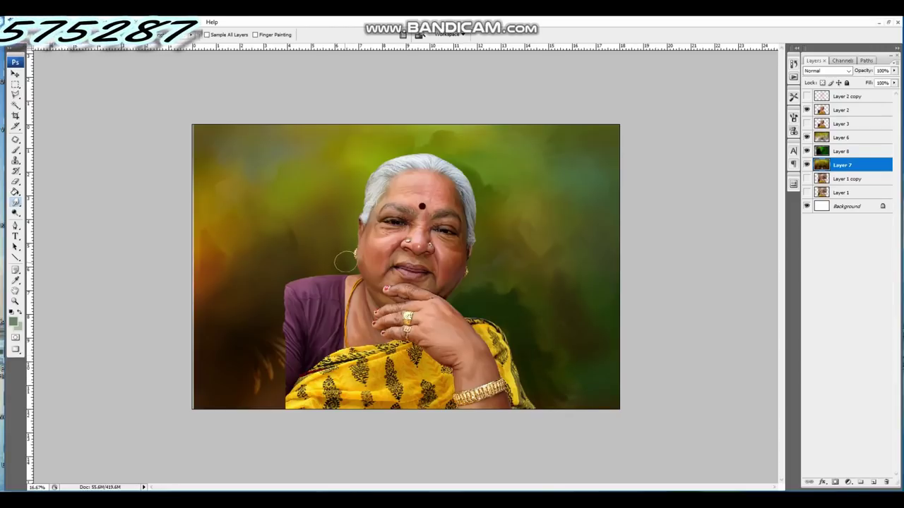
Enable Scattering in the Brushes palette and size the smudge brush up to about 700 px.
key(F5)
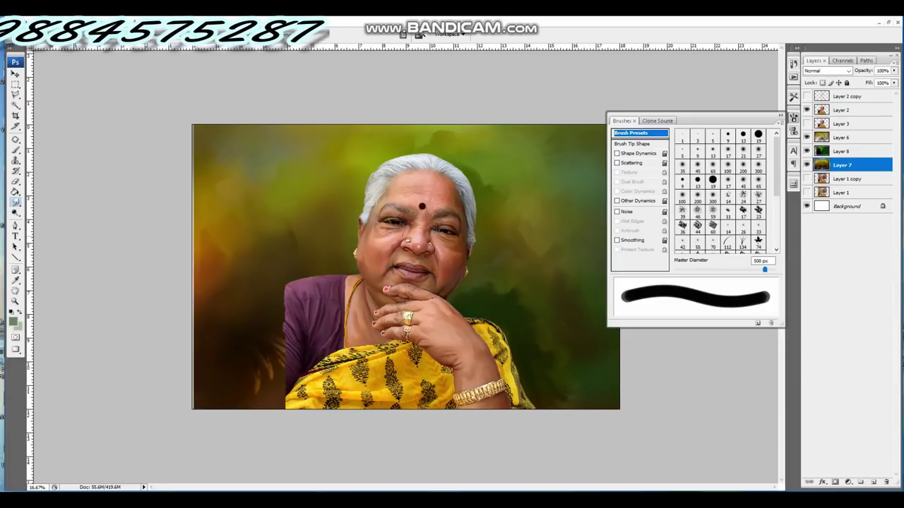
click(616, 163)
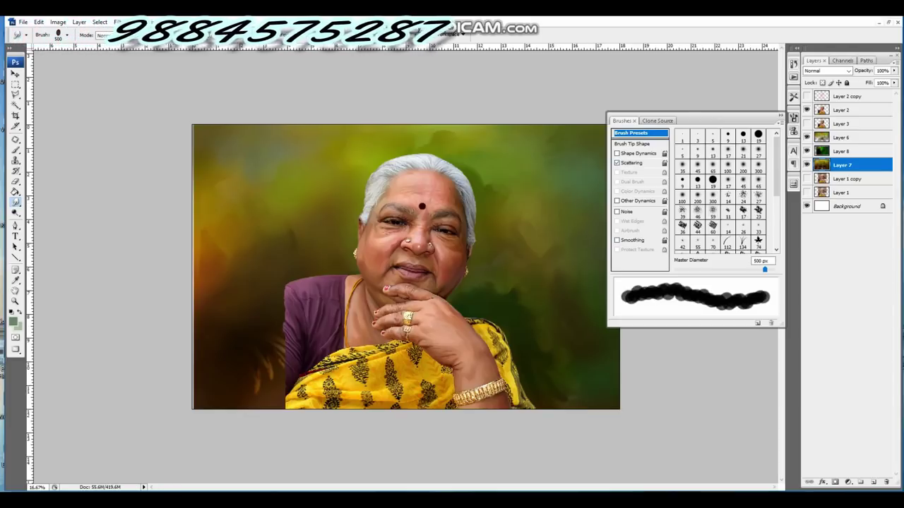
drag(734, 120, 783, 78)
key(bracketleft)
key(bracketleft)
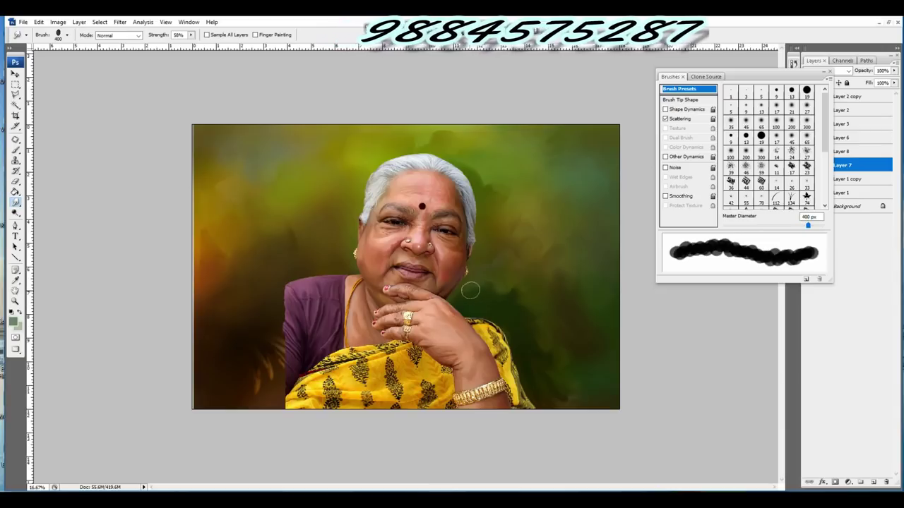
key(bracketleft)
key(bracketleft)
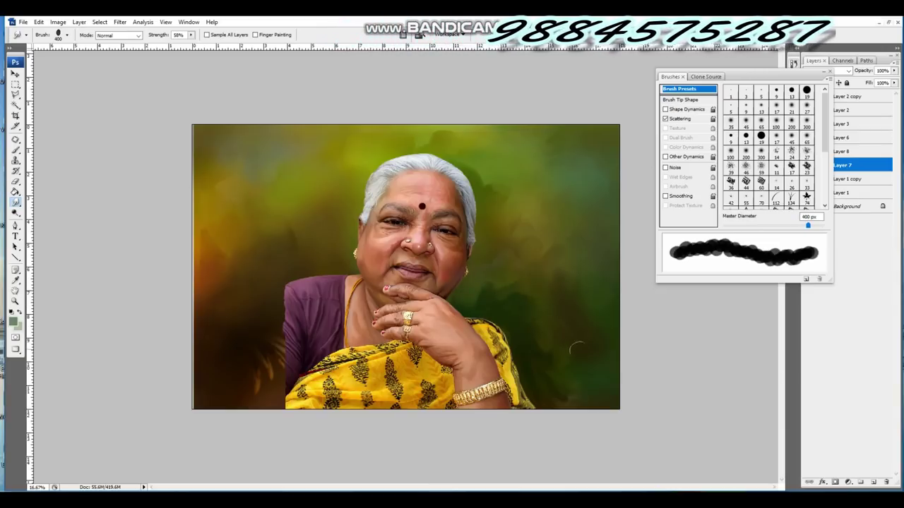
key(bracketright)
key(bracketright)
key(bracketright)
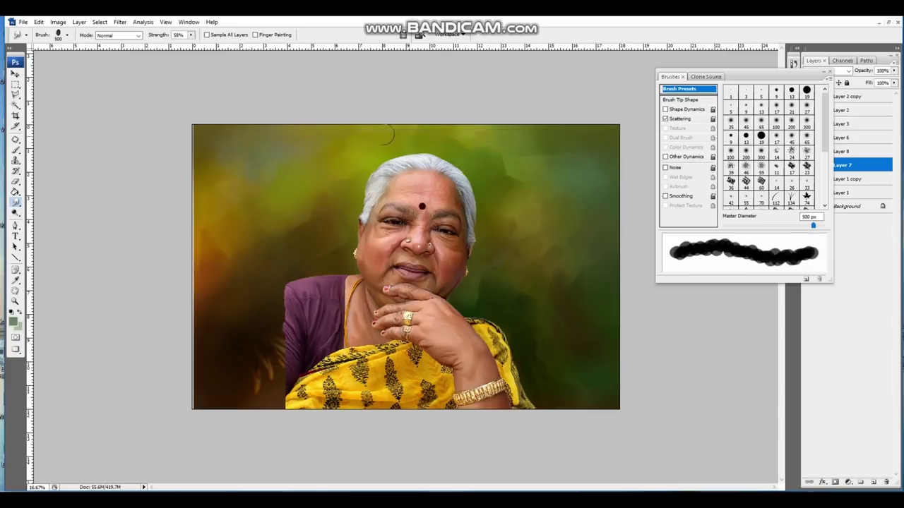
key(bracketright)
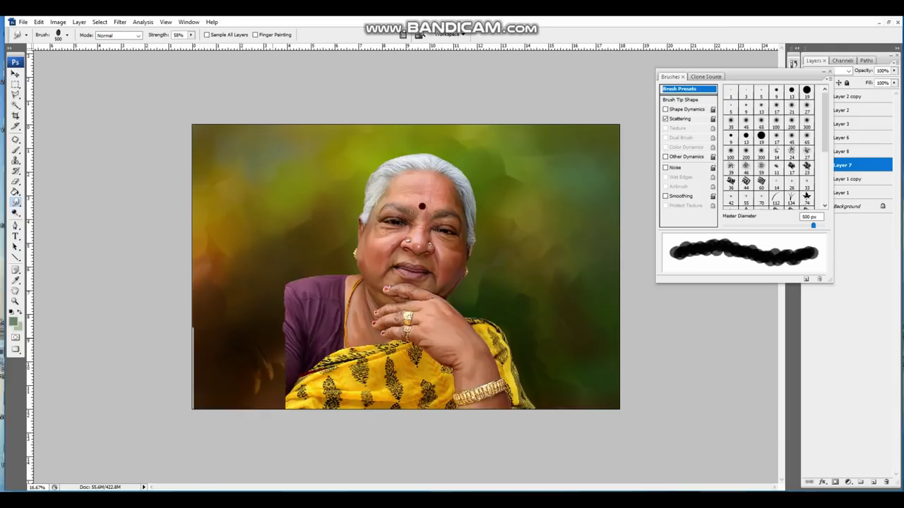
Smudge the lower-left background patch with a 600 px brush at 32% strength.
drag(274, 390, 252, 379)
key(bracketright)
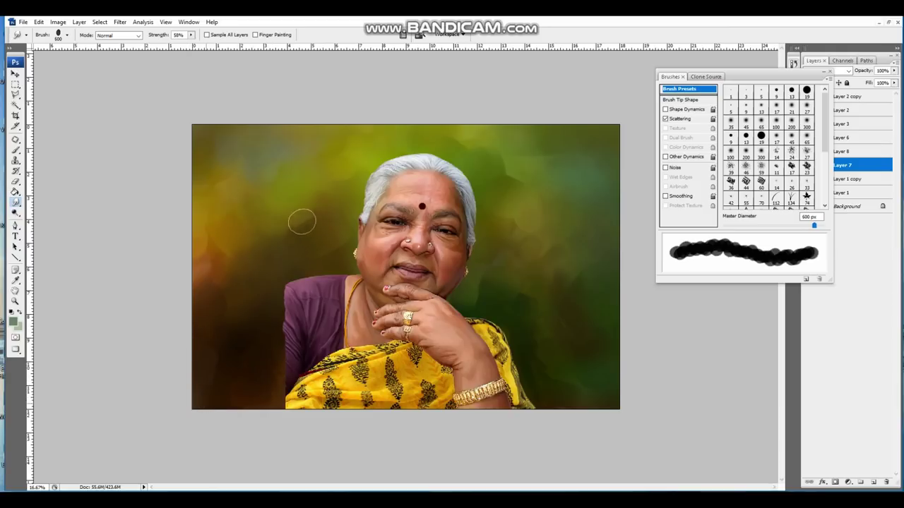
click(191, 35)
click(218, 134)
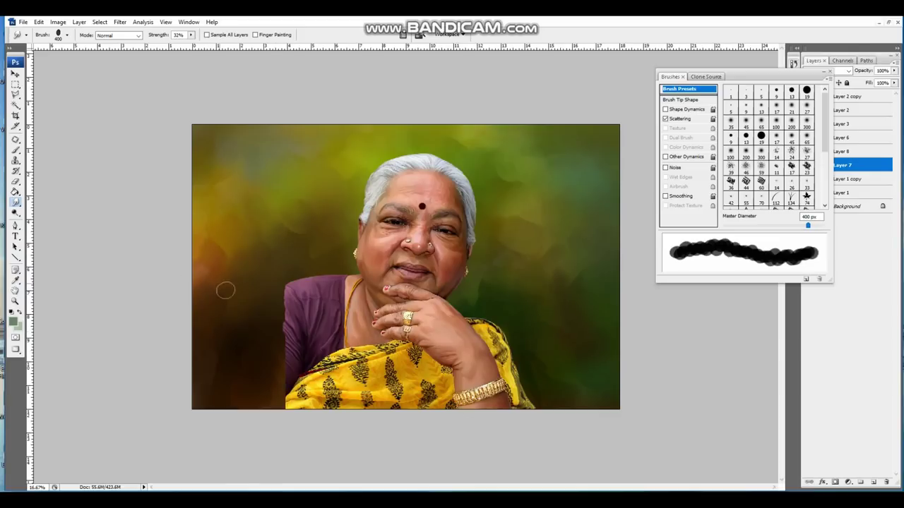
key(F5)
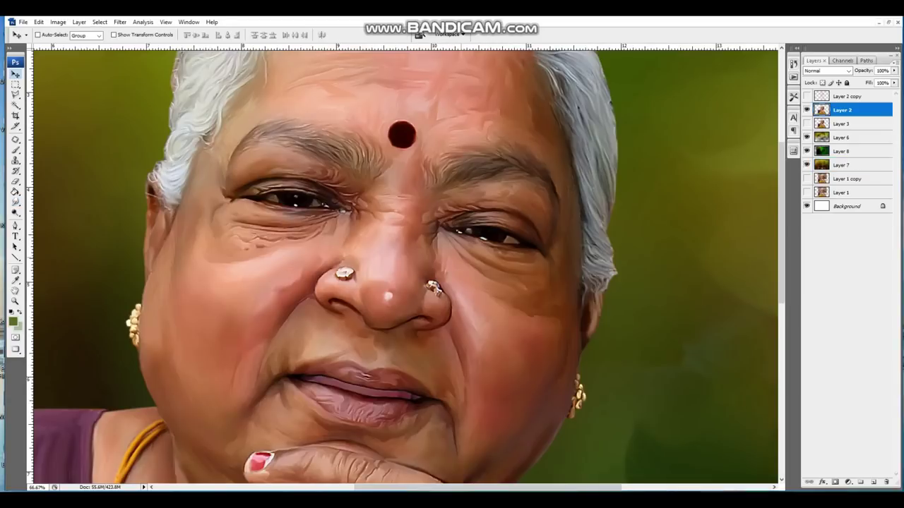
Pick the Smudge tool, zoom into the nose and cheek, and adjust the brush size.
key(r)
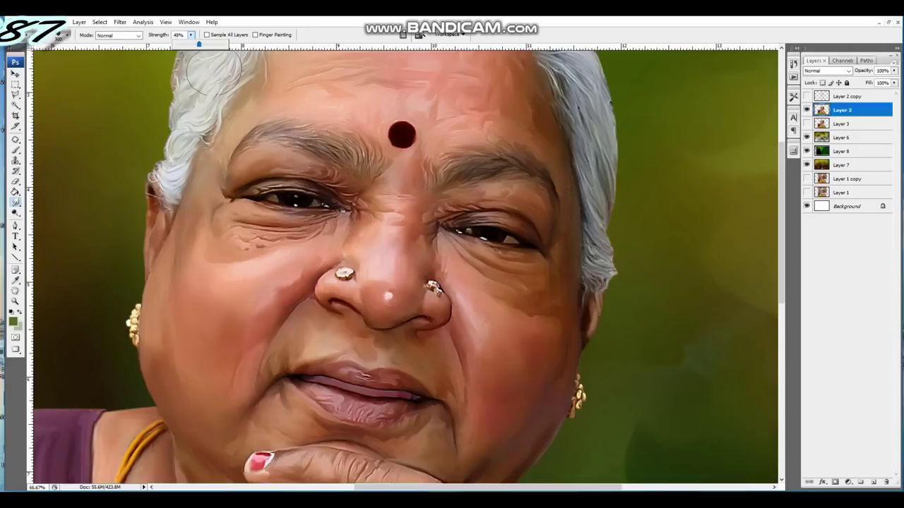
key(ctrl+plus)
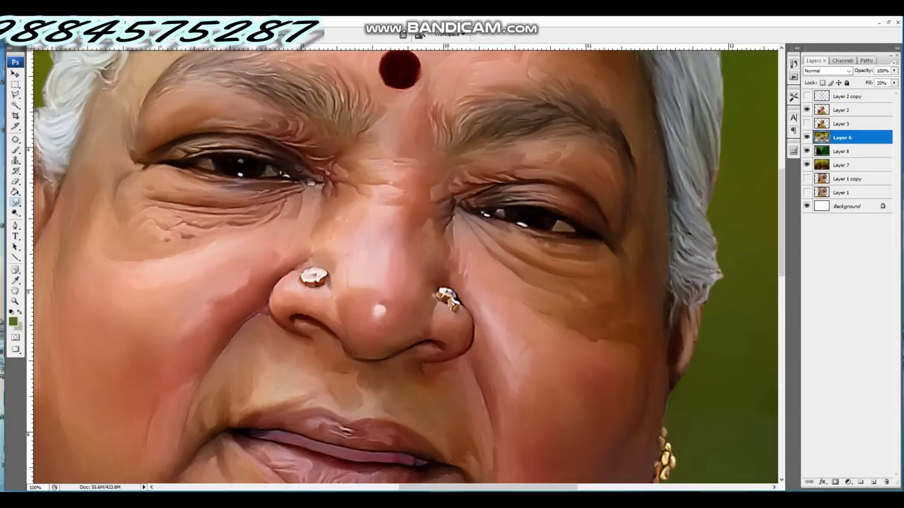
key(F5)
key(F5)
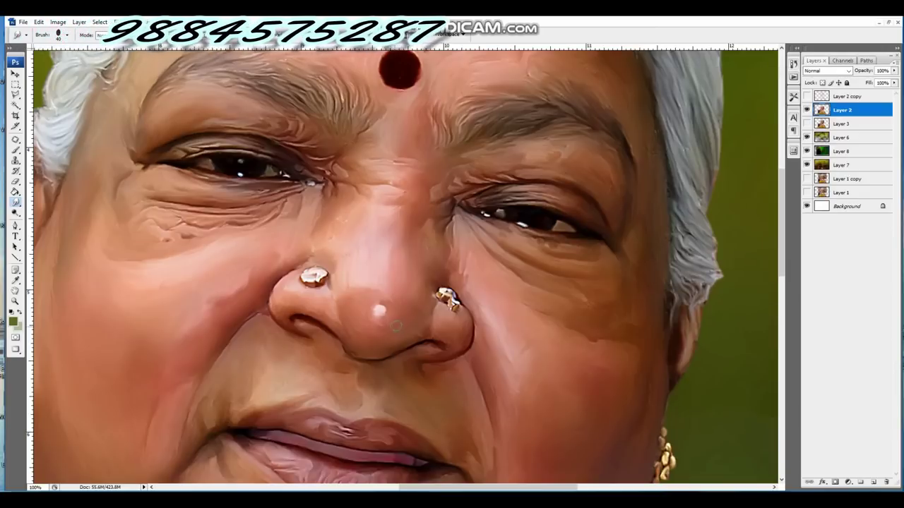
key(bracketright)
key(bracketright)
key(bracketright)
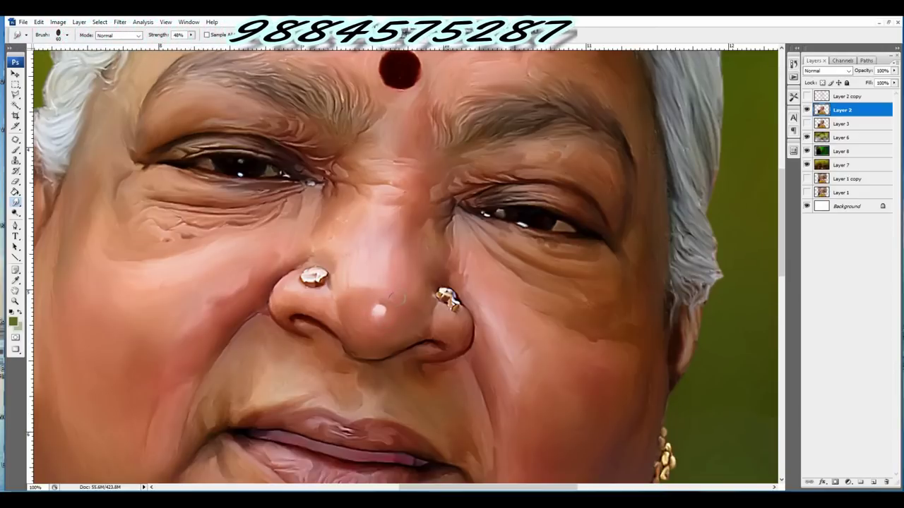
key(bracketright)
key(bracketright)
key(bracketright)
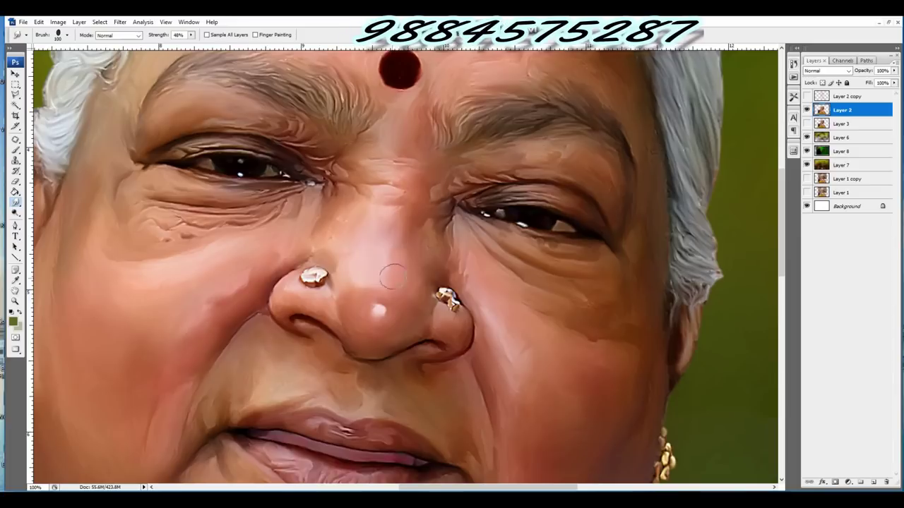
key(ctrl+plus)
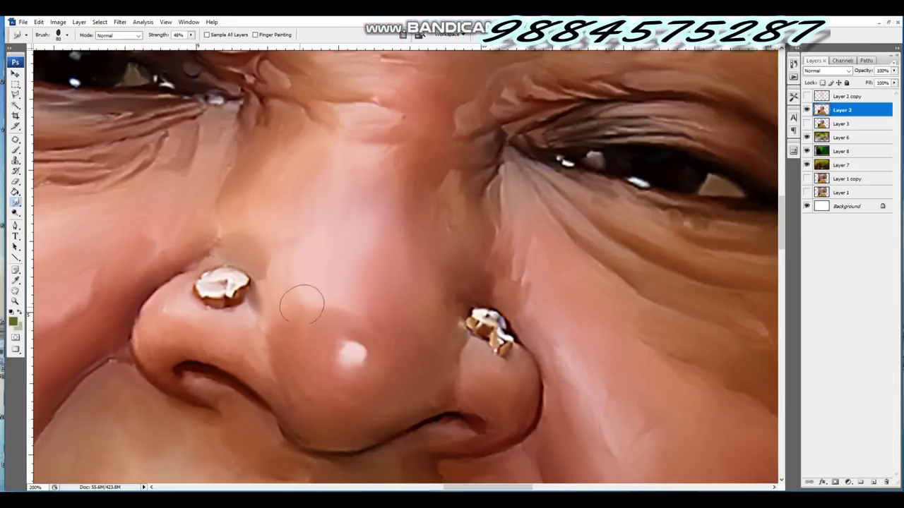
key(bracketleft)
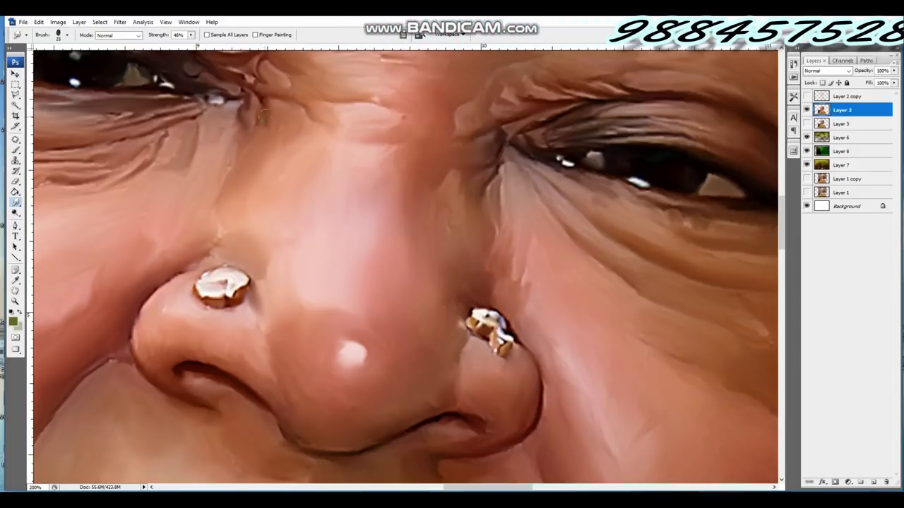
key(bracketright)
key(bracketright)
key(bracketright)
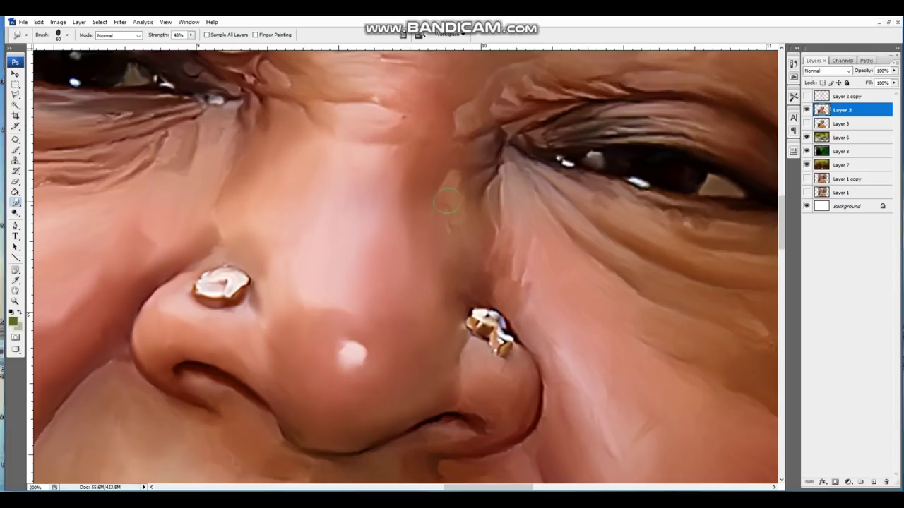
drag(489, 403, 408, 273)
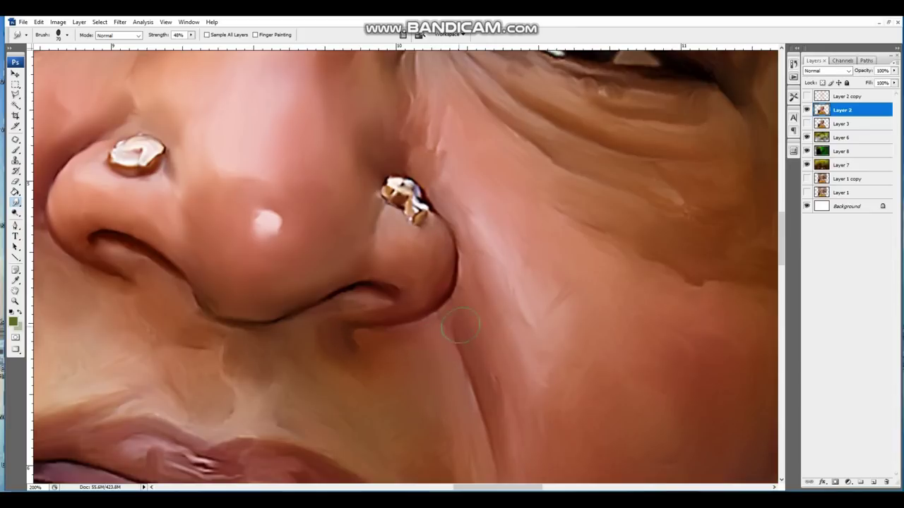
key(bracketleft)
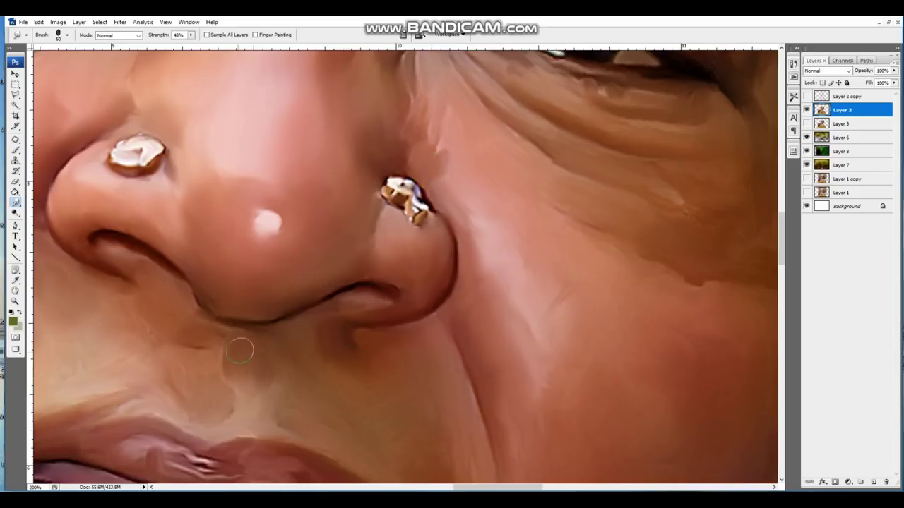
key(ctrl+minus)
scroll(357, 309, down, 1)
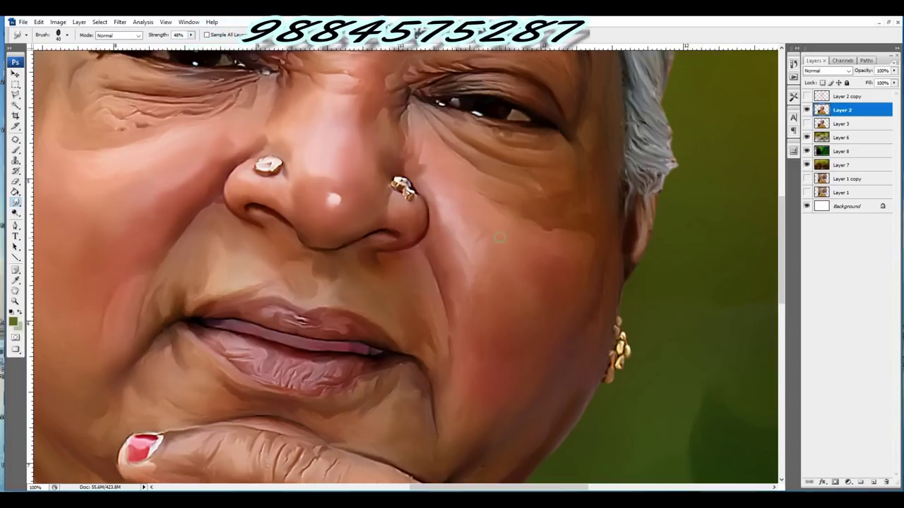
Smooth the shading on the upper lip with a small smudge brush.
key(bracketleft)
key(bracketleft)
key(bracketleft)
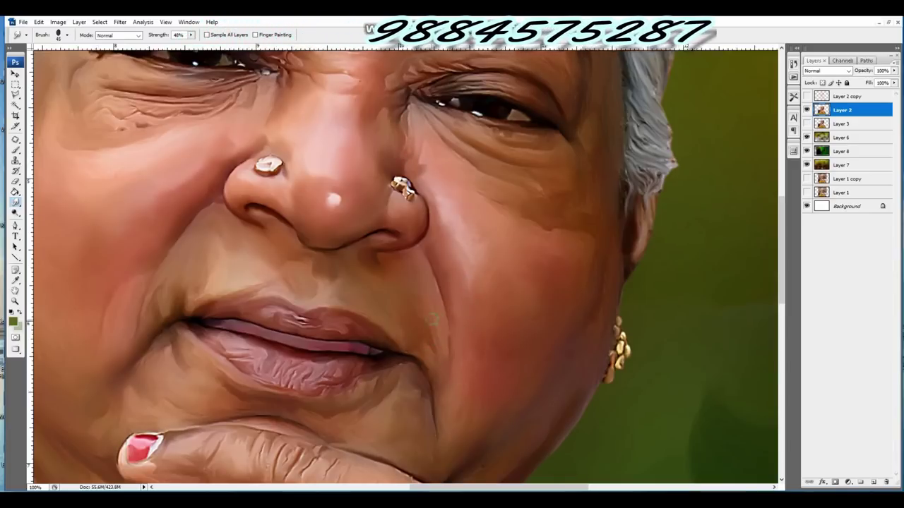
key(bracketright)
key(bracketright)
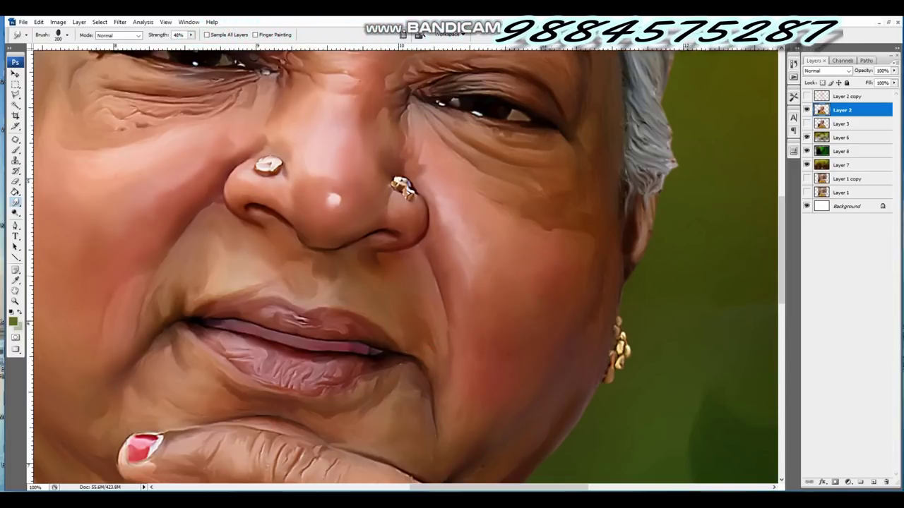
key(bracketright)
key(bracketright)
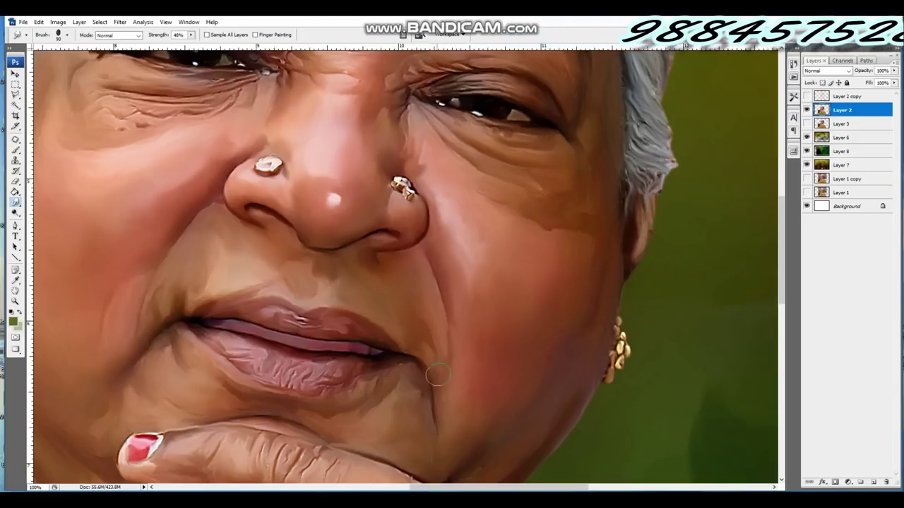
scroll(434, 381, up, 3)
key(bracketleft)
key(bracketleft)
key(bracketleft)
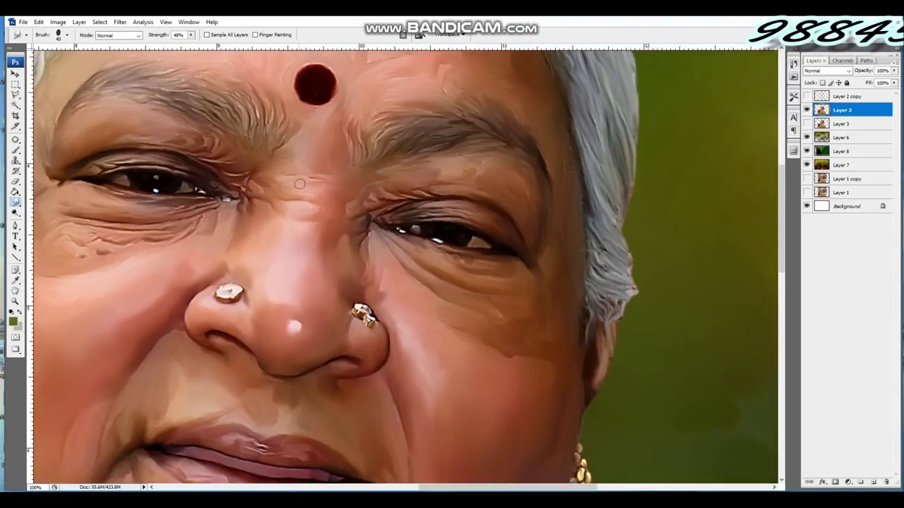
scroll(229, 363, down, 4)
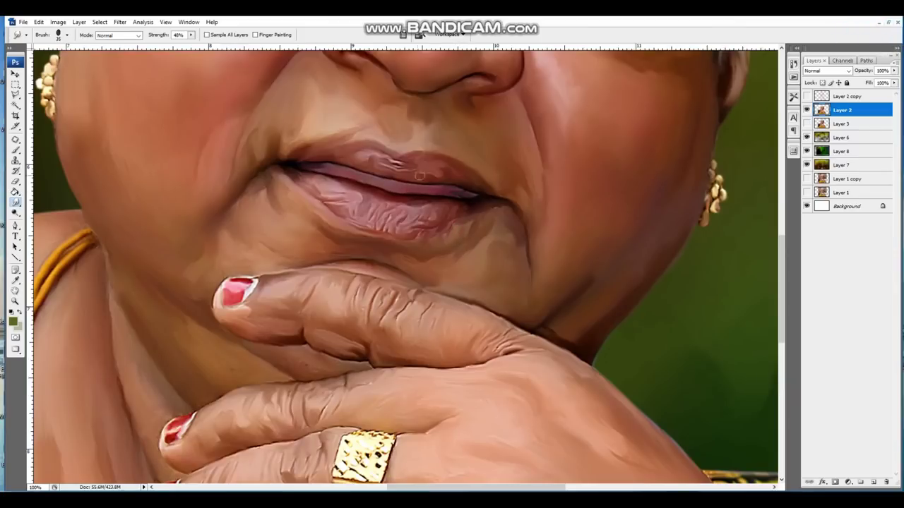
drag(342, 138, 352, 139)
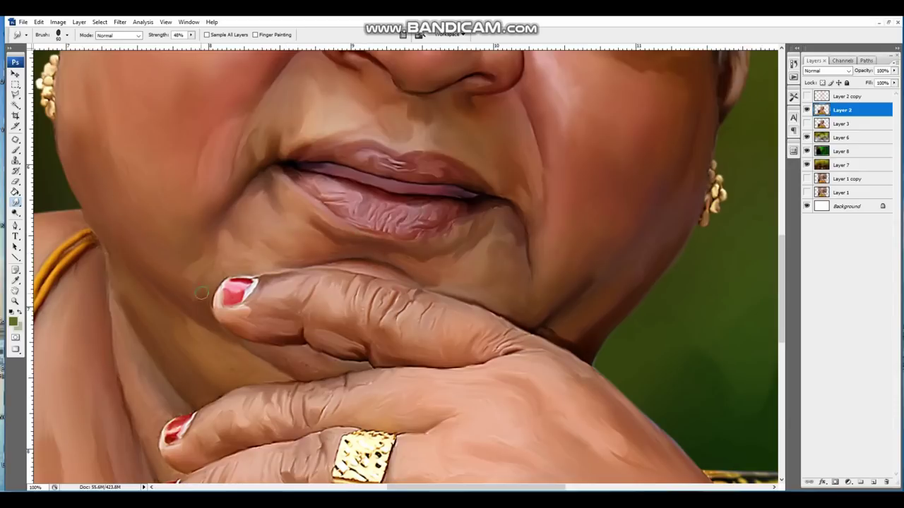
Smooth the shadows along the finger crease and the knuckle creases.
key(bracketleft)
key(bracketleft)
key(bracketleft)
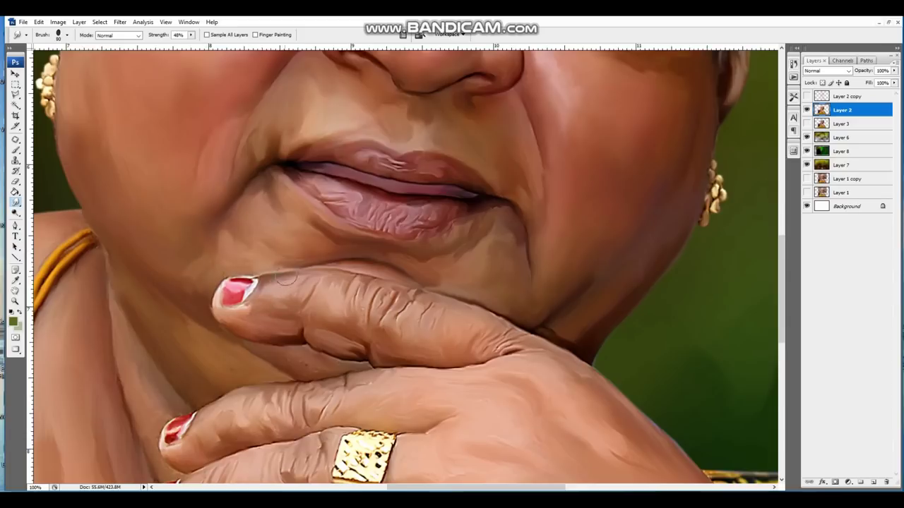
key(bracketleft)
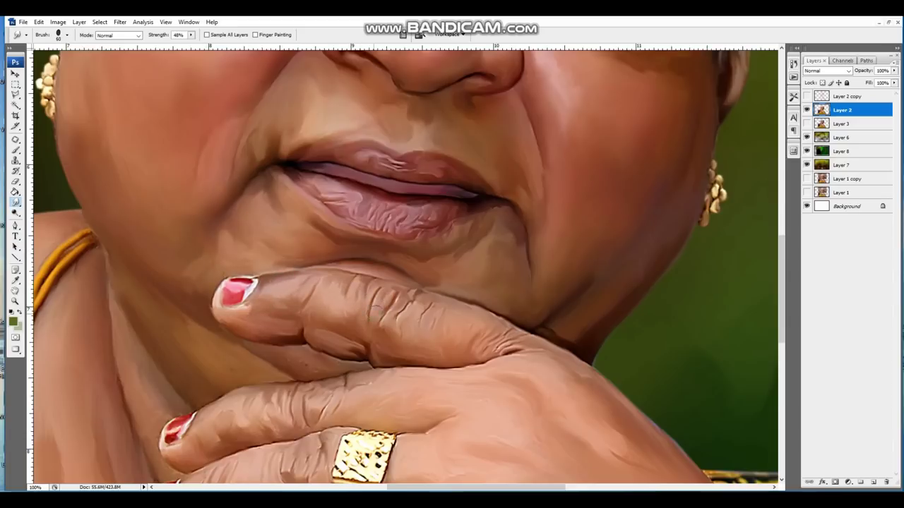
drag(349, 353, 256, 336)
drag(381, 360, 423, 362)
mouse_move(478, 322)
mouse_down()
mouse_move(503, 348)
mouse_move(551, 344)
mouse_up()
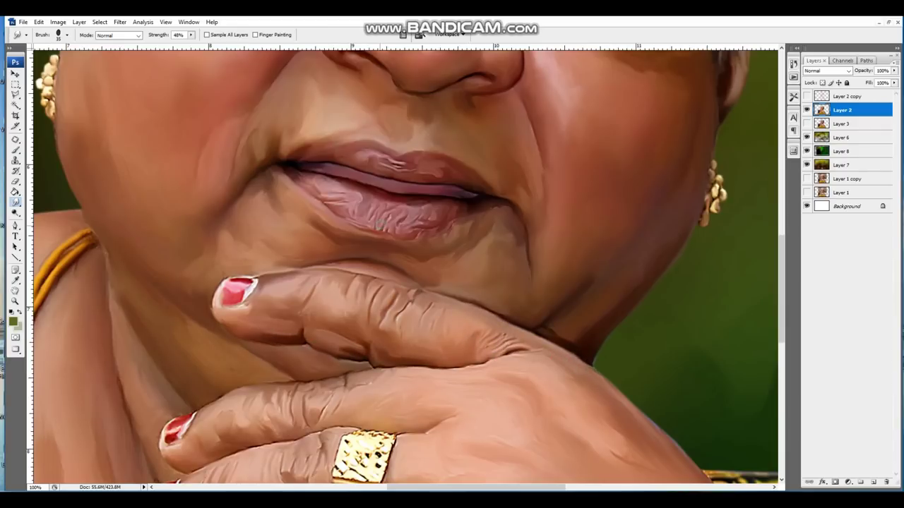
scroll(365, 196, up, 5)
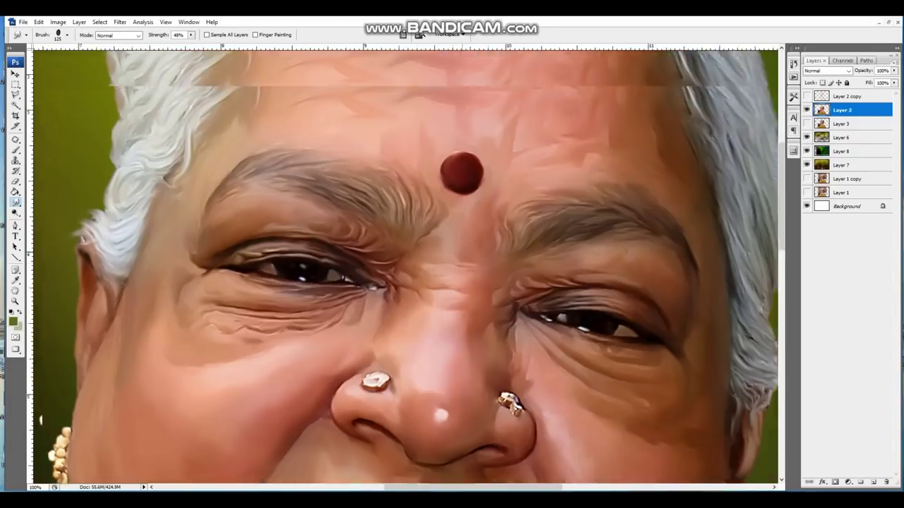
Raise Smudge strength to 90% and pull wispy strands from the left hair edge.
scroll(365, 197, up, 5)
key(ctrl+minus)
click(191, 35)
drag(211, 44, 212, 44)
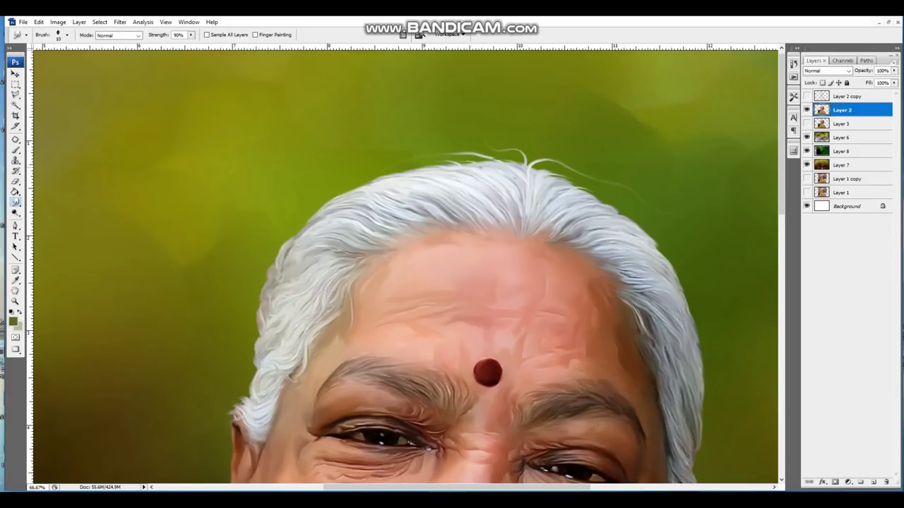
drag(395, 178, 338, 202)
drag(542, 165, 581, 185)
drag(352, 190, 302, 213)
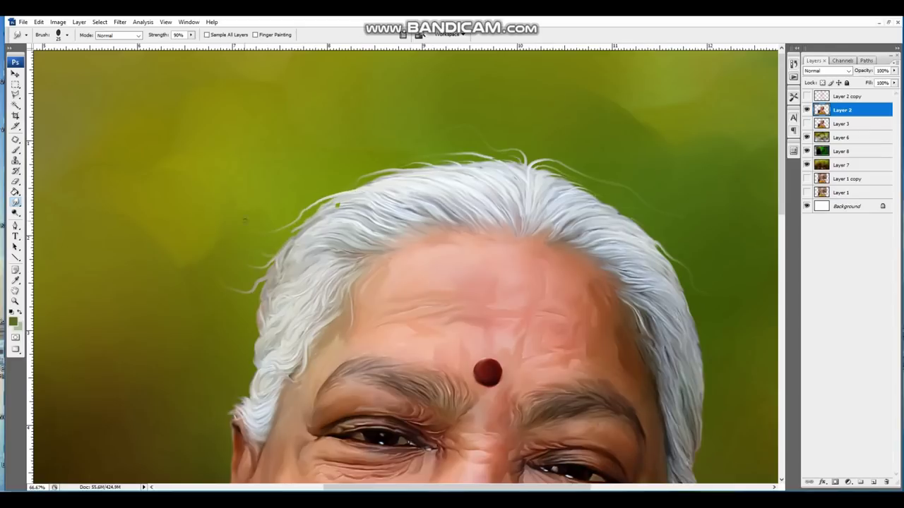
drag(245, 221, 375, 115)
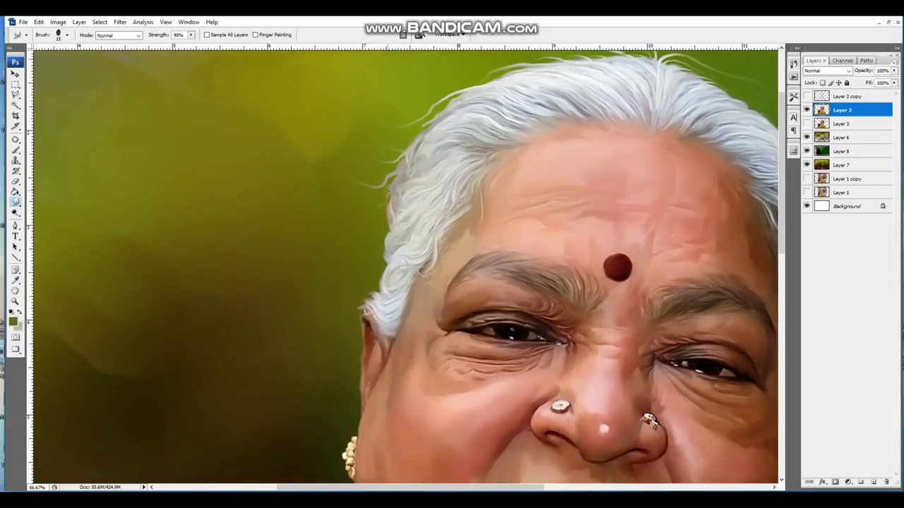
drag(385, 212, 350, 230)
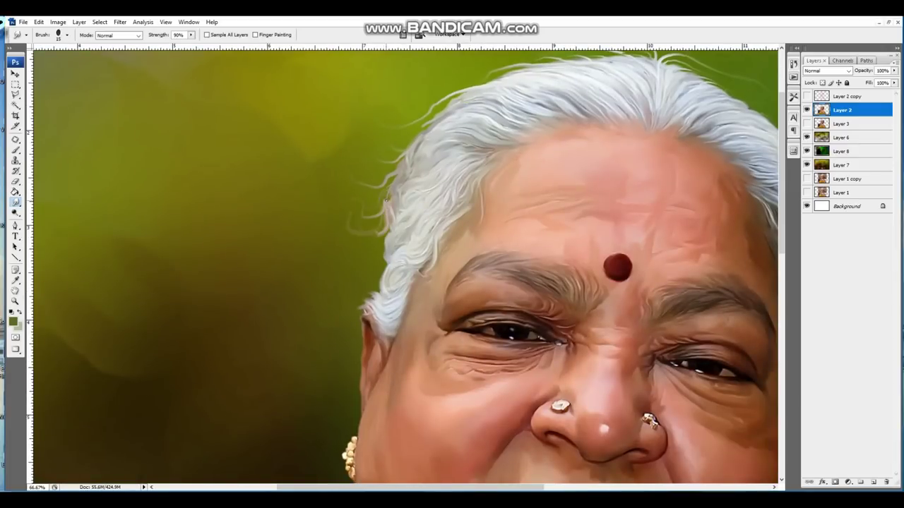
drag(381, 285, 325, 300)
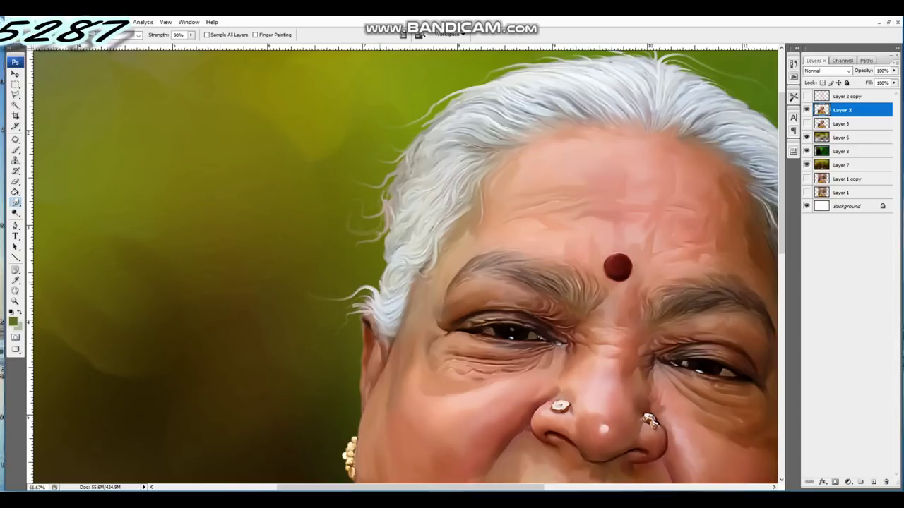
Smudge white strands outward and upward along the right hair edge.
drag(376, 256, 420, 153)
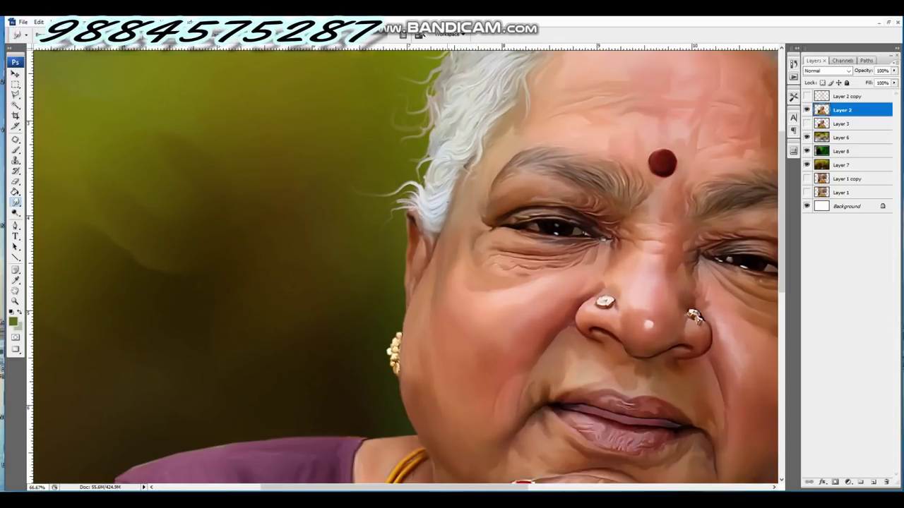
drag(409, 203, 321, 255)
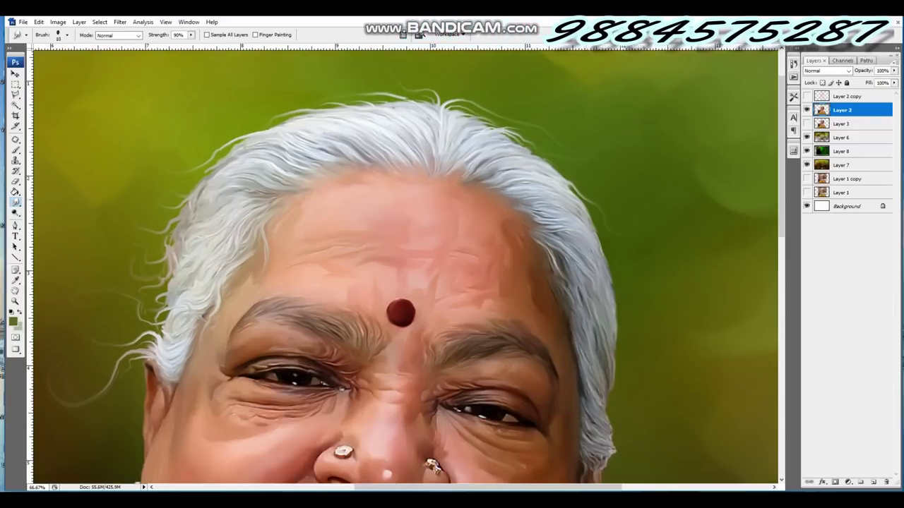
mouse_move(597, 229)
mouse_down()
mouse_move(620, 299)
mouse_move(617, 397)
mouse_up()
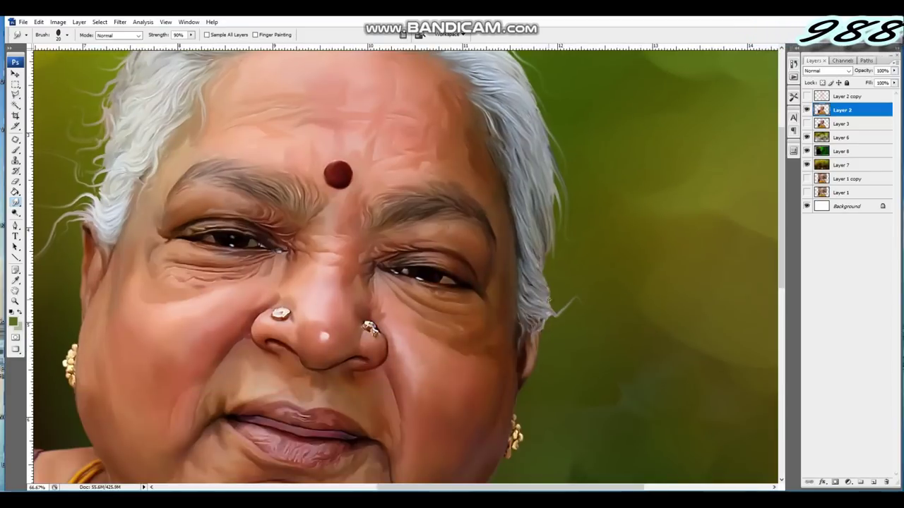
drag(554, 303, 569, 240)
mouse_move(559, 278)
mouse_down()
mouse_move(583, 264)
mouse_move(552, 263)
mouse_up()
drag(551, 305, 576, 289)
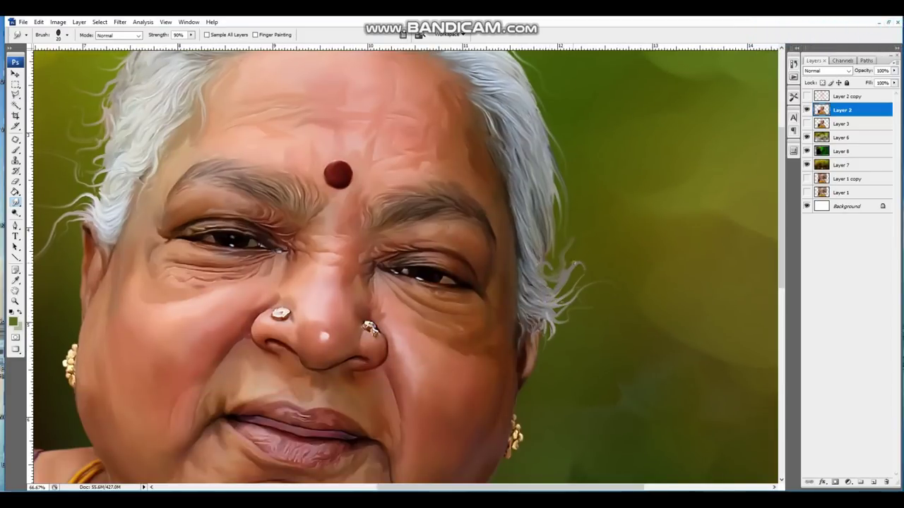
drag(573, 199, 587, 121)
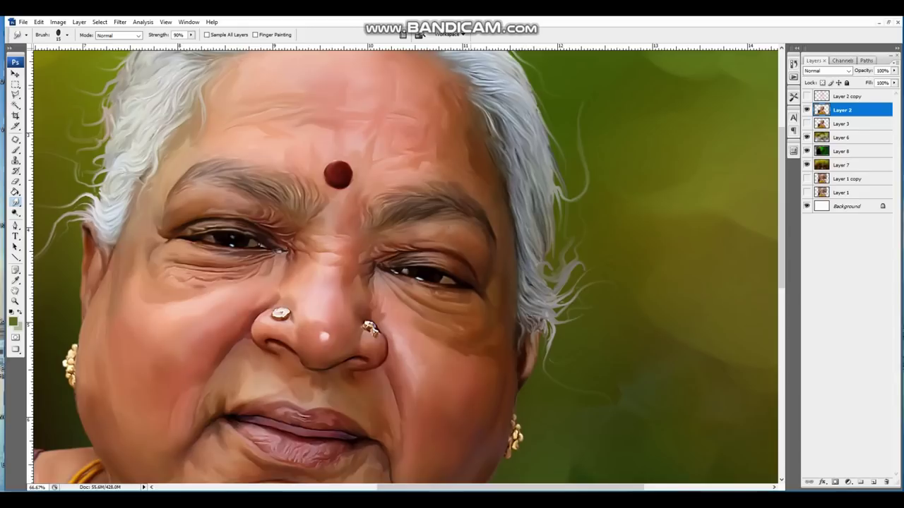
key(ctrl+minus)
key(ctrl+minus)
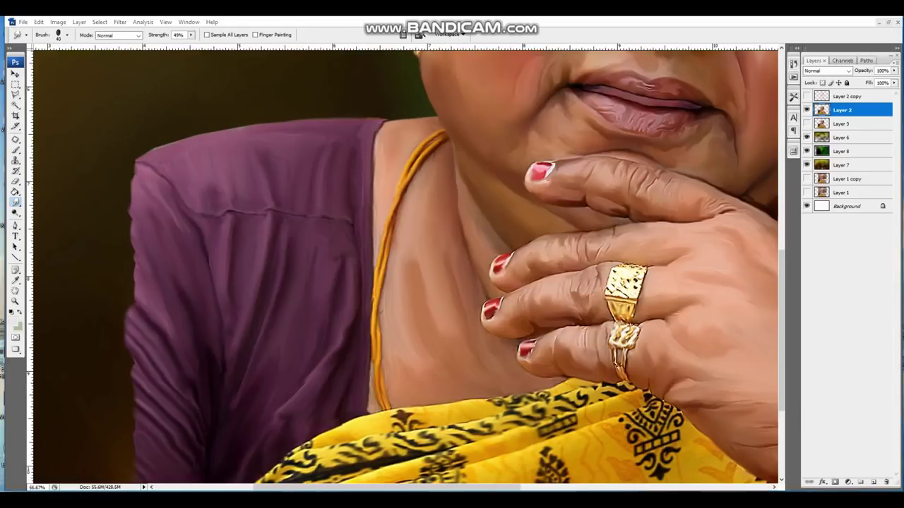
Duplicate the painted layer and smear the purple shoulder edge at 79% strength.
key(F5)
key(ctrl+minus)
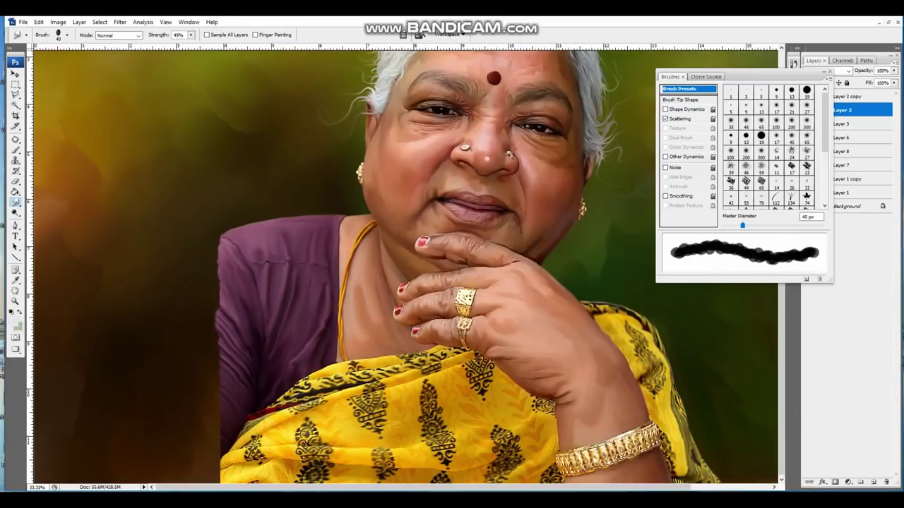
key(ctrl+j)
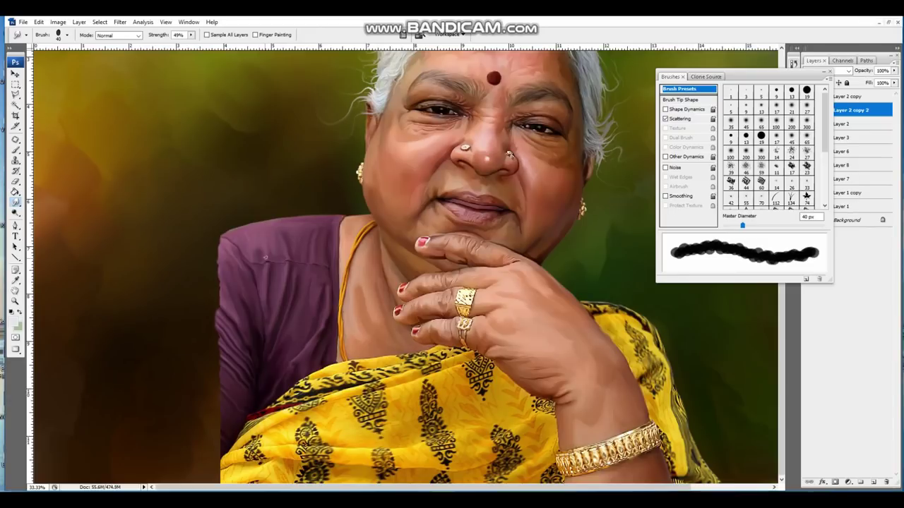
key(bracketright)
key(bracketright)
key(bracketright)
key(bracketright)
key(bracketright)
key(bracketright)
mouse_move(221, 238)
mouse_down()
mouse_move(209, 286)
mouse_move(185, 289)
mouse_up()
key(7)
key(9)
key(bracketleft)
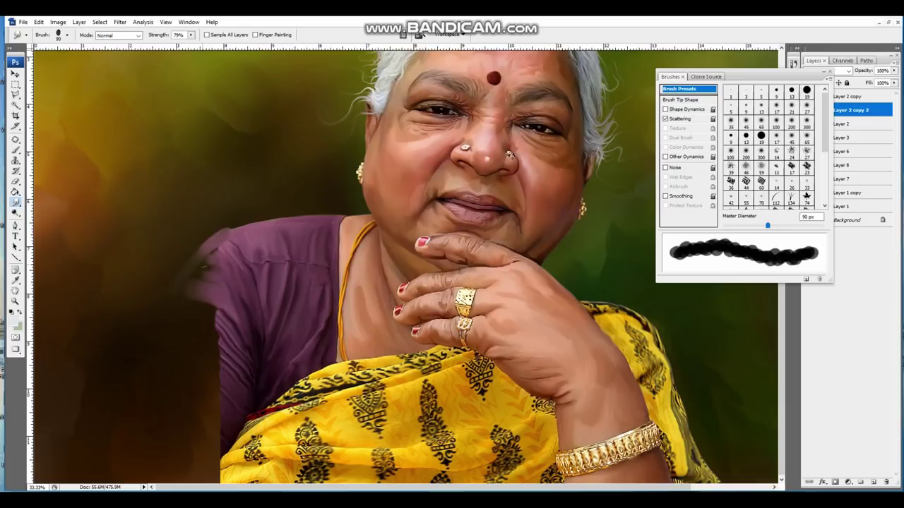
drag(221, 323, 198, 334)
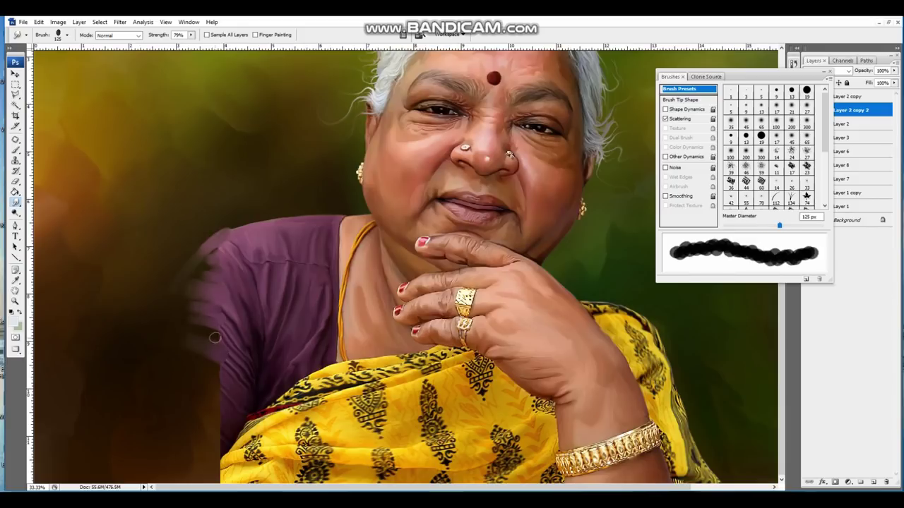
Streak the shoulder down-left and smear the top of the shoulder outward with an 80–125 px brush.
key(bracketright)
key(bracketright)
key(bracketright)
key(bracketright)
key(bracketright)
drag(208, 256, 116, 360)
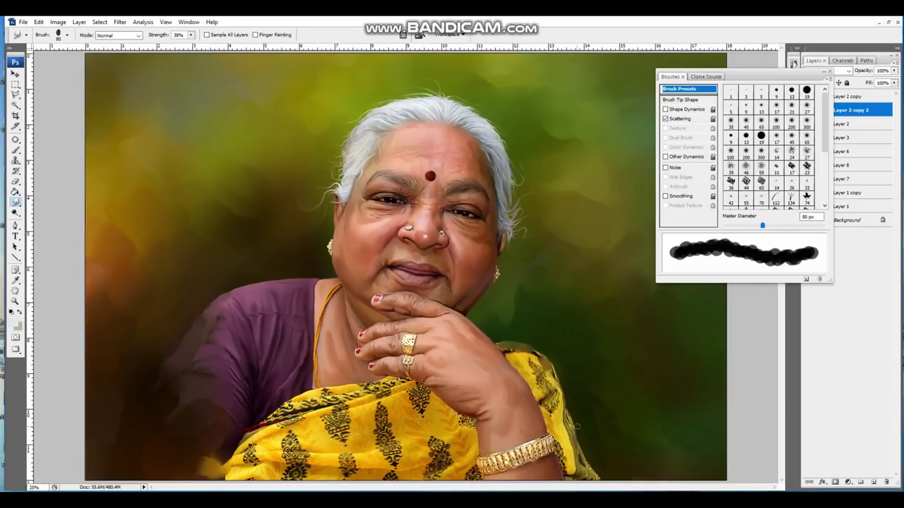
key(bracketleft)
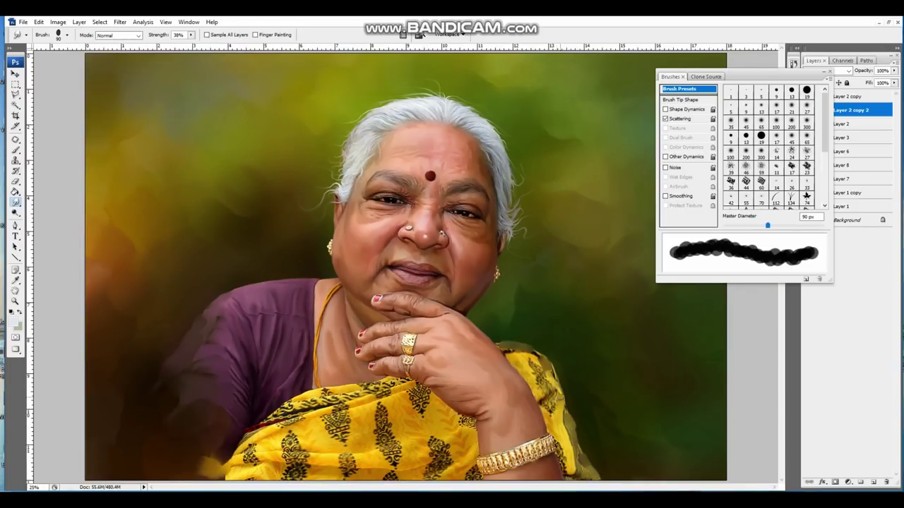
key(bracketright)
key(ctrl+plus)
key(ctrl+plus)
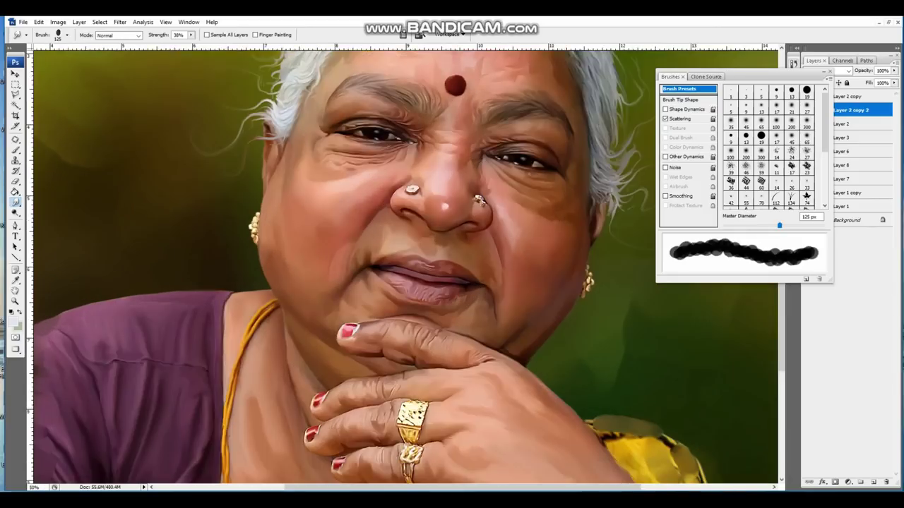
scroll(565, 373, down, 5)
scroll(568, 367, left, 6)
key(bracketleft)
key(bracketleft)
key(bracketleft)
drag(326, 125, 360, 116)
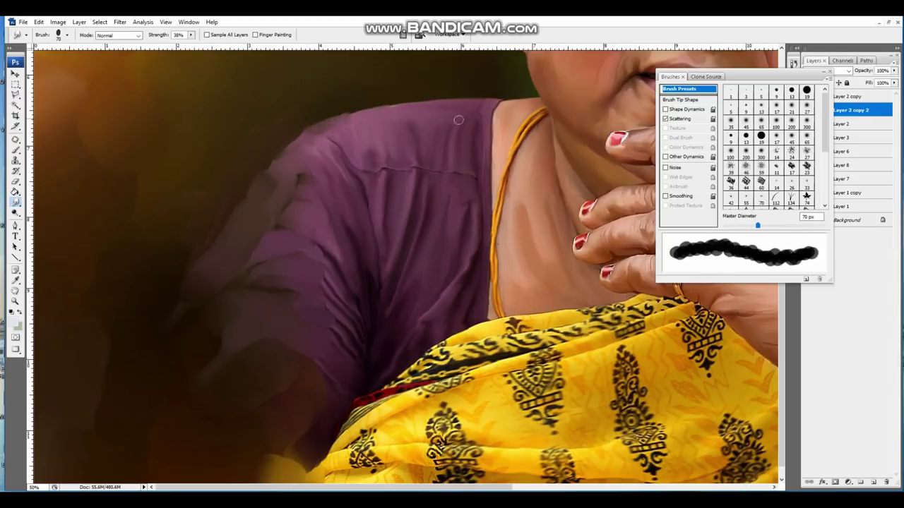
key(F5)
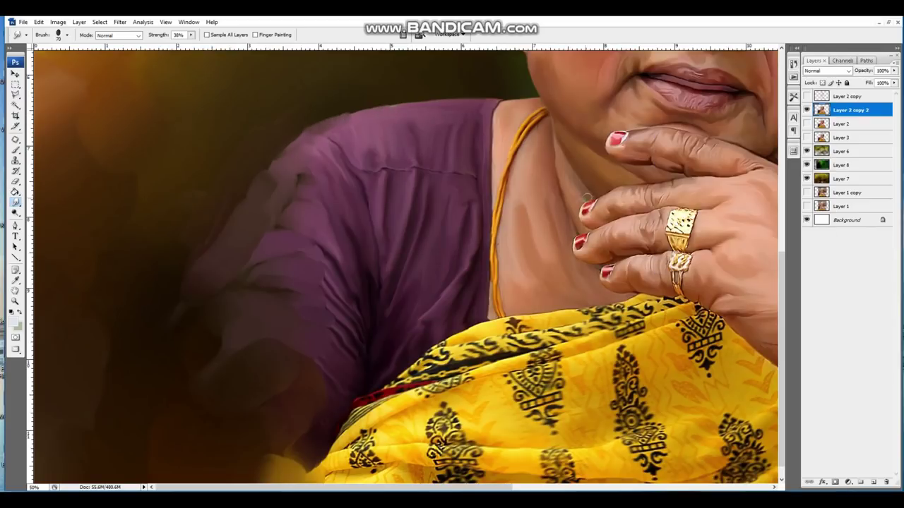
key(ctrl+minus)
key(ctrl+minus)
key(ctrl+minus)
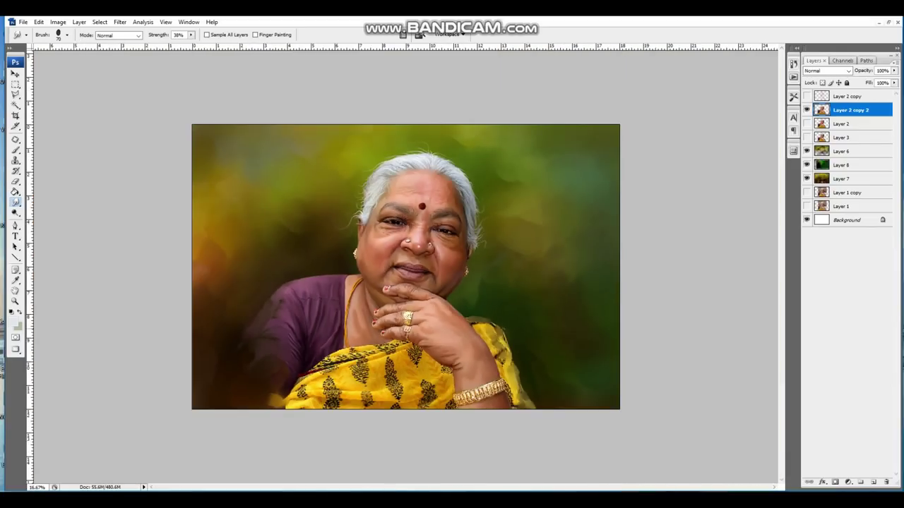
Open the Match Color adjustment and cancel it without changes.
key(ctrl+plus)
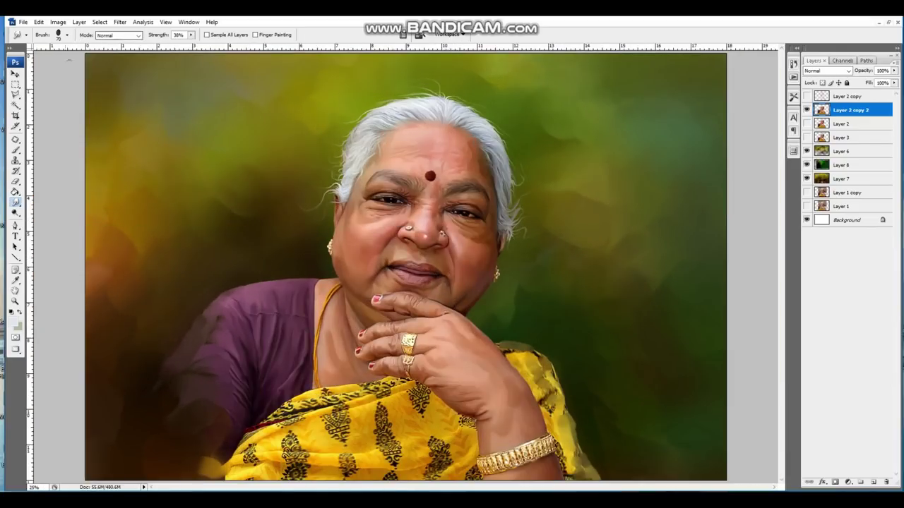
key(v)
click(58, 22)
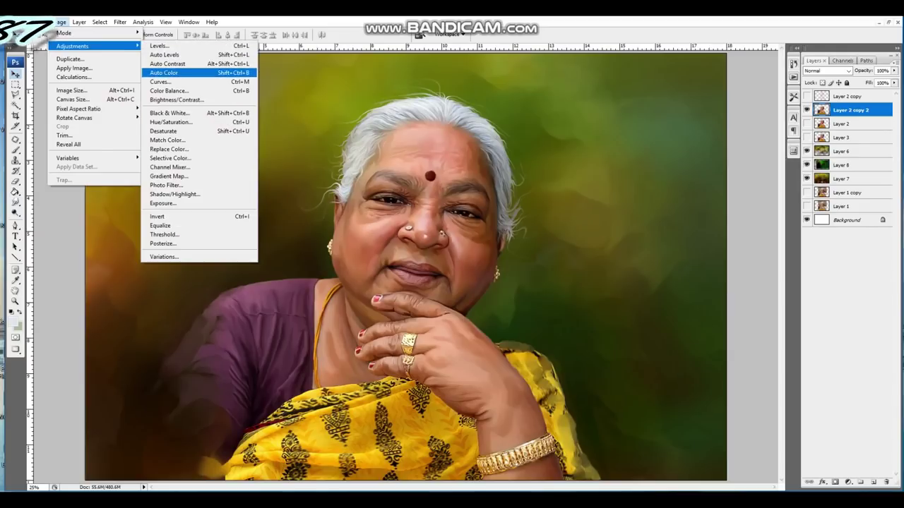
click(167, 140)
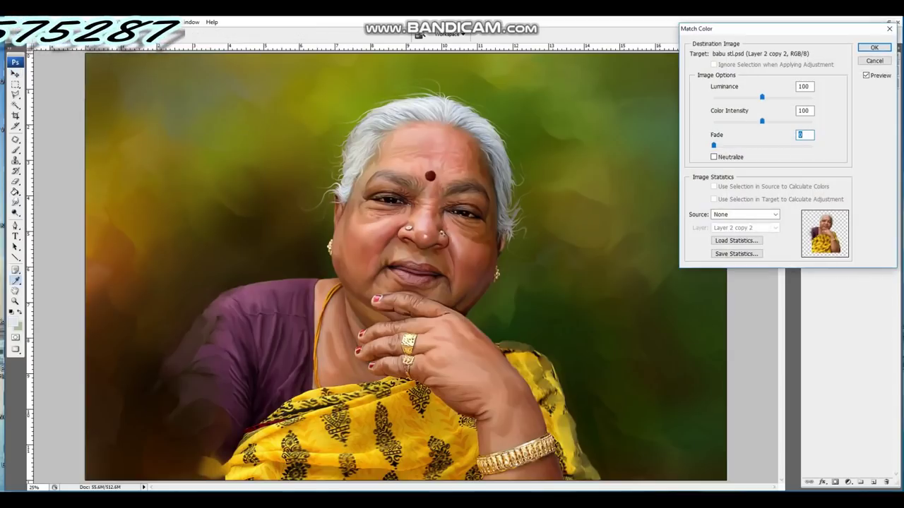
click(874, 48)
Apply Filter > Sharpen > Smart Sharpen with Amount 114% and Radius 1.0 px.
click(121, 22)
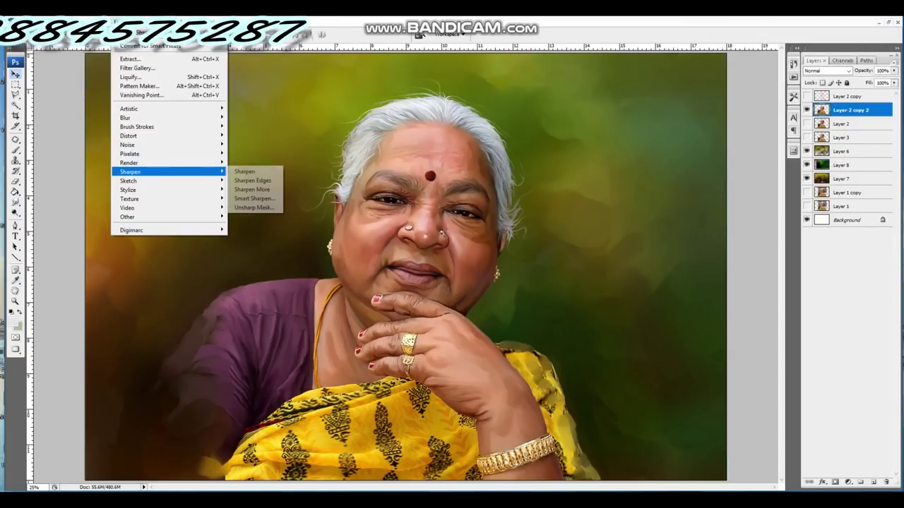
click(251, 195)
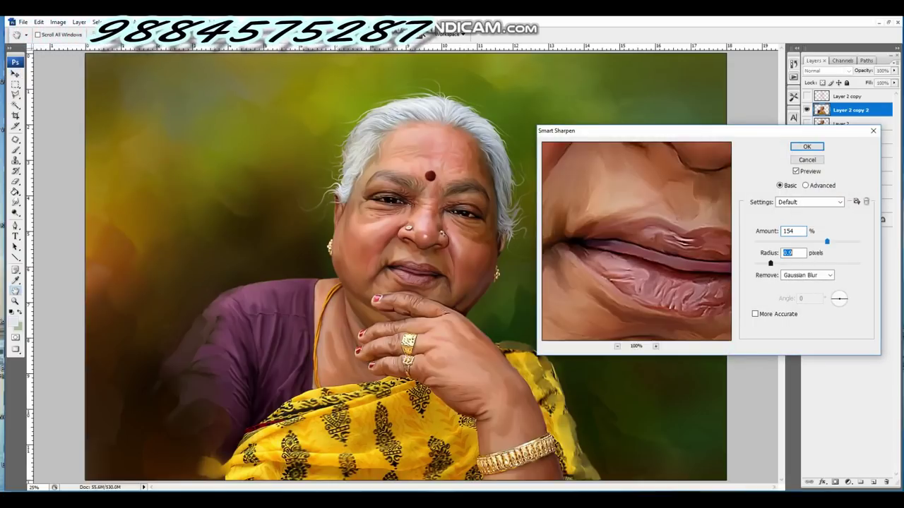
drag(416, 265, 393, 210)
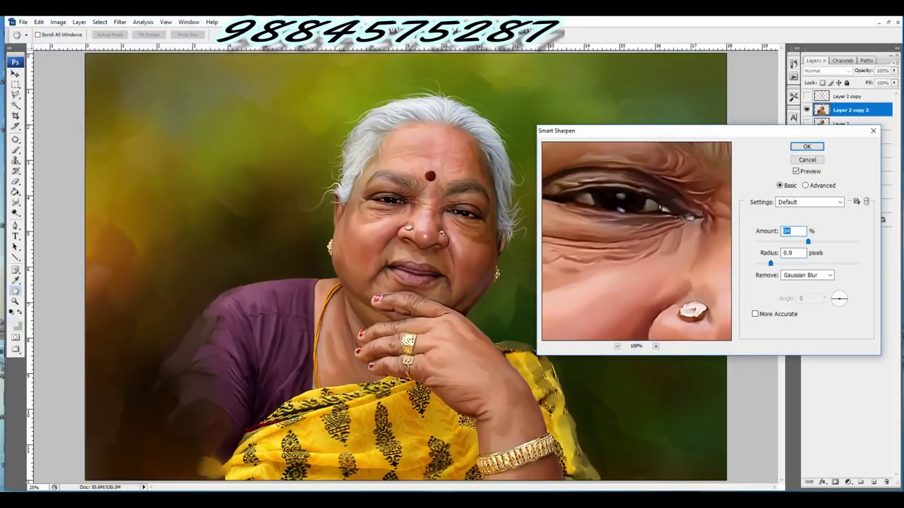
key(shift+Up)
key(shift+Up)
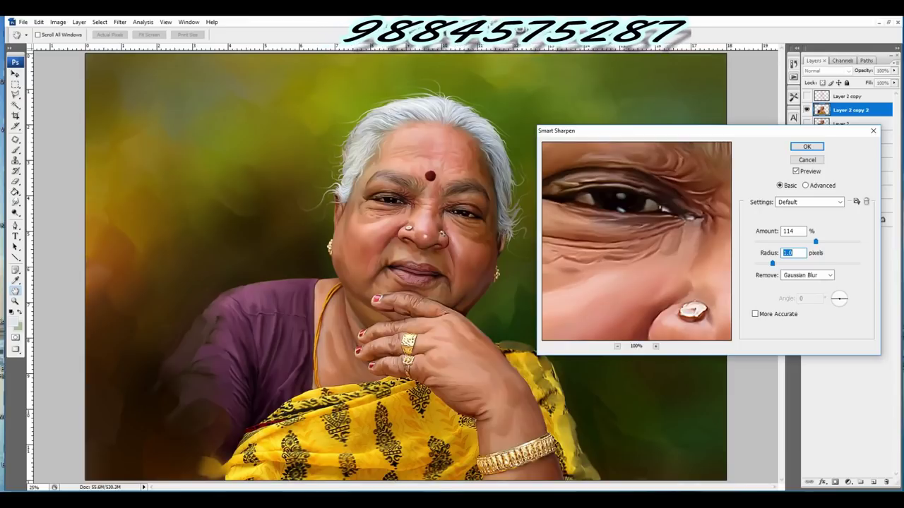
click(423, 233)
key(Tab)
key(Up)
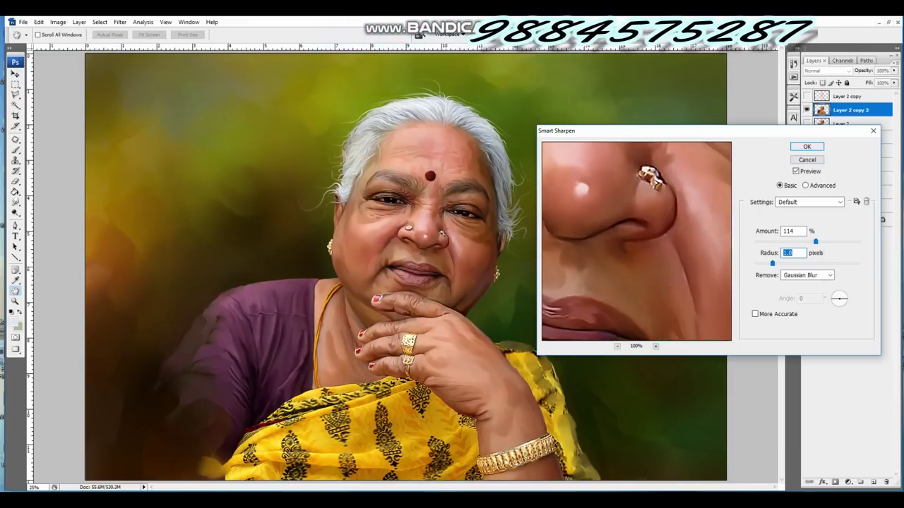
key(Return)
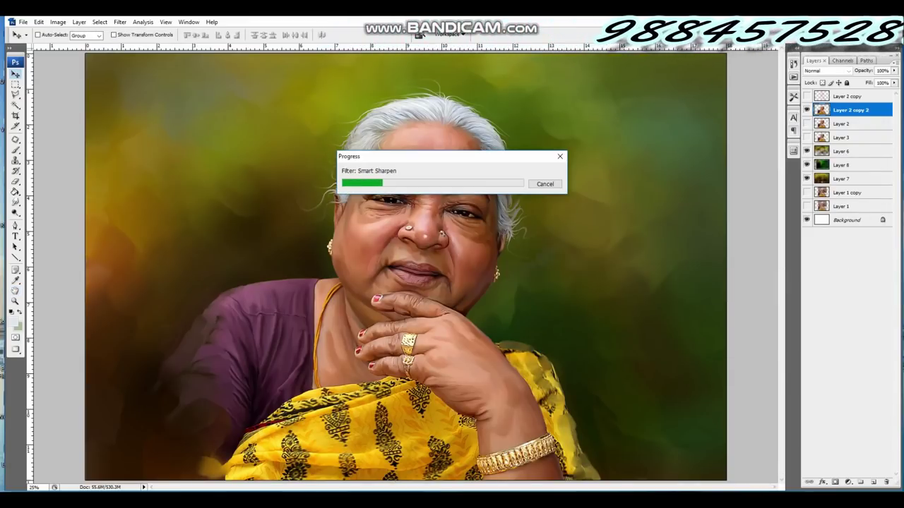
Raise Match Color luminance and colour intensity to 117 on Layer 2 copy 2.
click(58, 22)
click(167, 140)
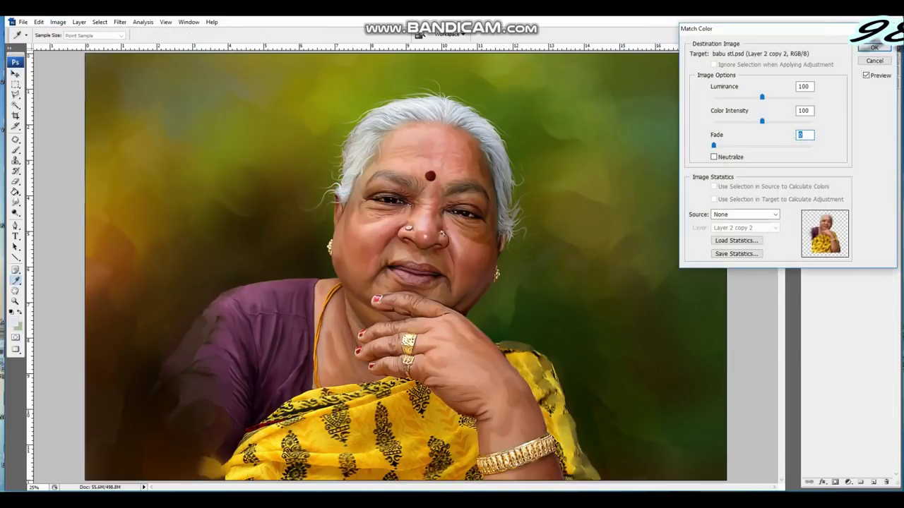
drag(763, 122, 771, 122)
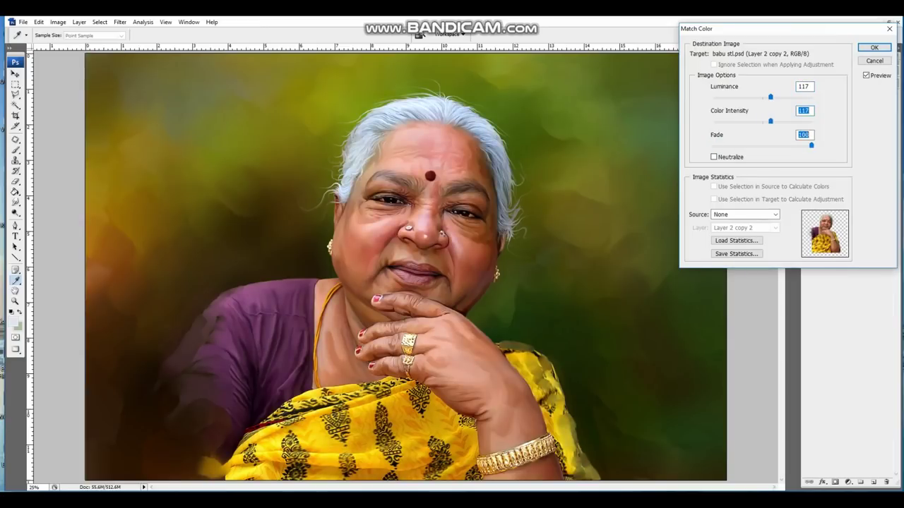
key(Return)
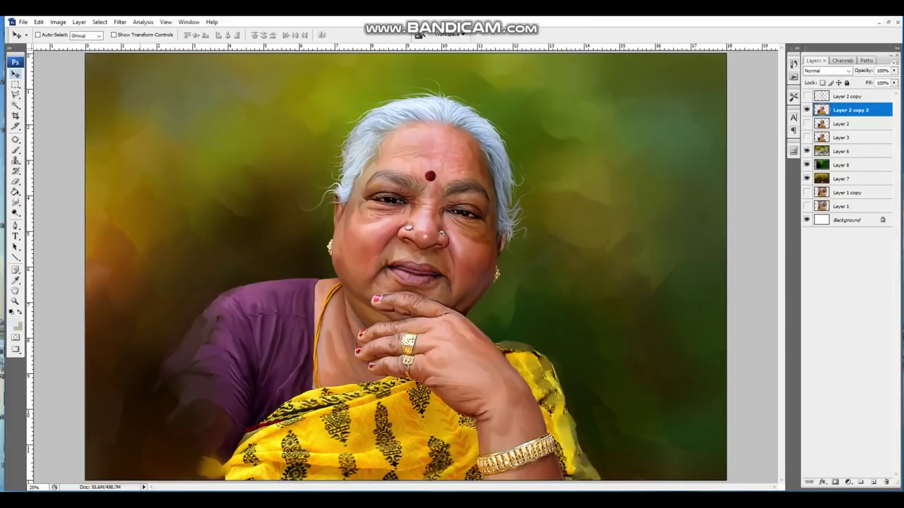
click(58, 22)
Apply Brightness/Contrast with brightness about +18 and contrast +10, then select the Smudge tool.
click(176, 99)
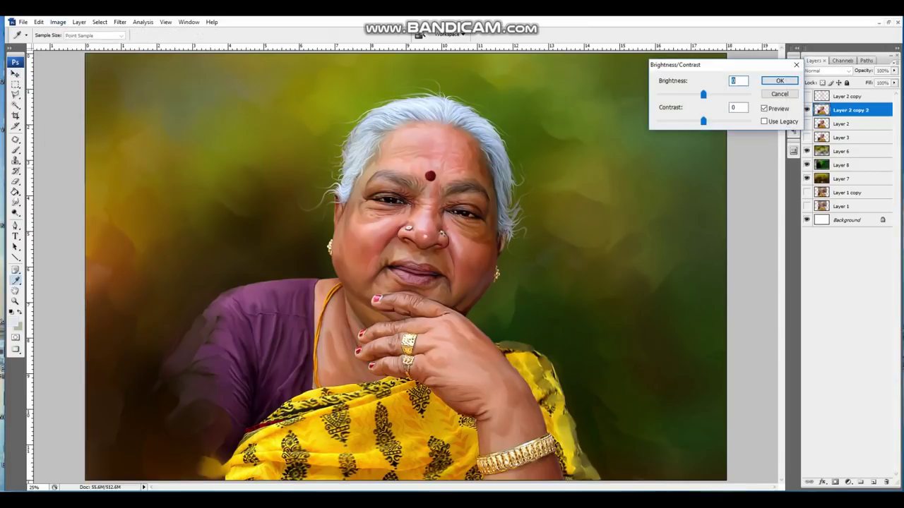
key(shift+Up)
key(shift+Up)
key(Up)
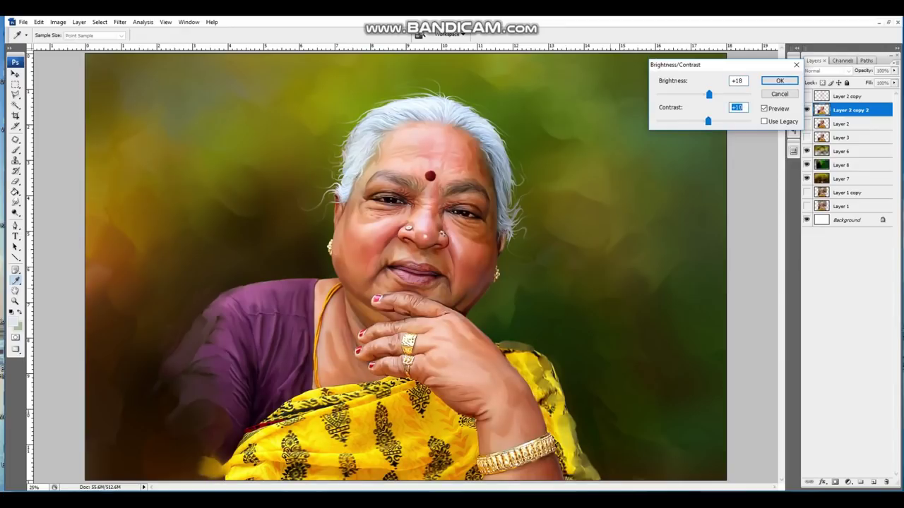
key(shift+Tab)
key(Up)
key(Up)
key(Return)
key(v)
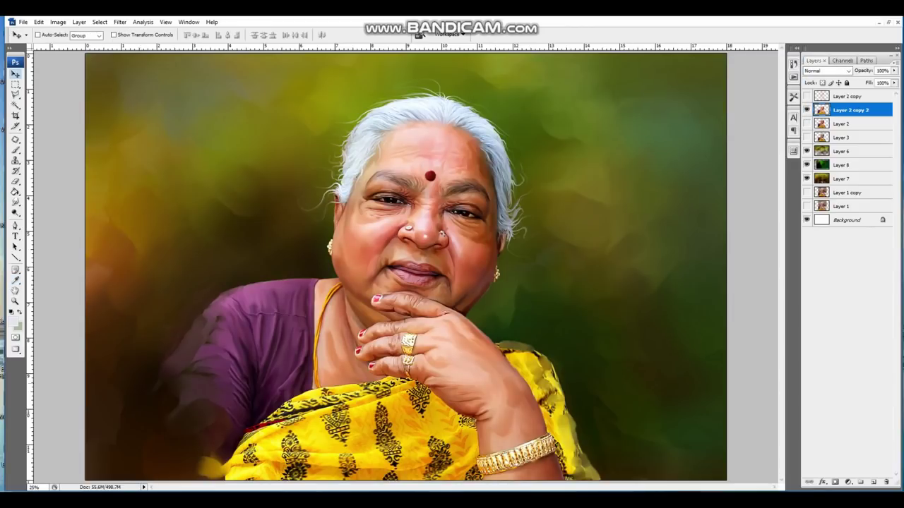
key(r)
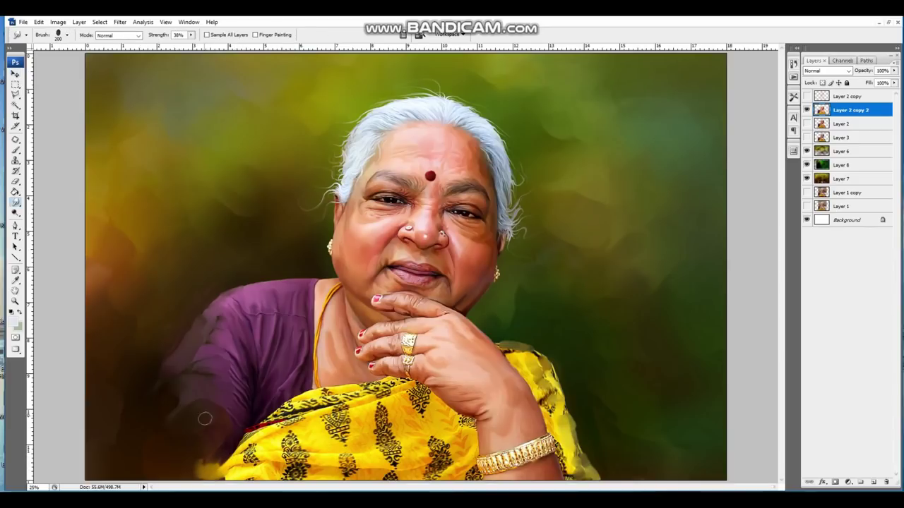
Smudge the yellow sari edge outward with a 250 px brush, then return to Layer 2 copy 2.
key(bracketleft)
key(bracketleft)
key(bracketleft)
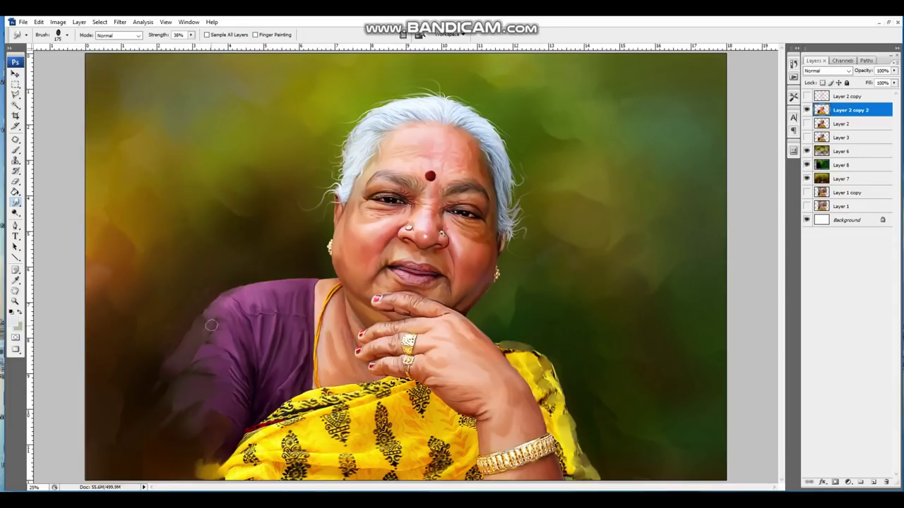
key(bracketright)
drag(557, 385, 623, 475)
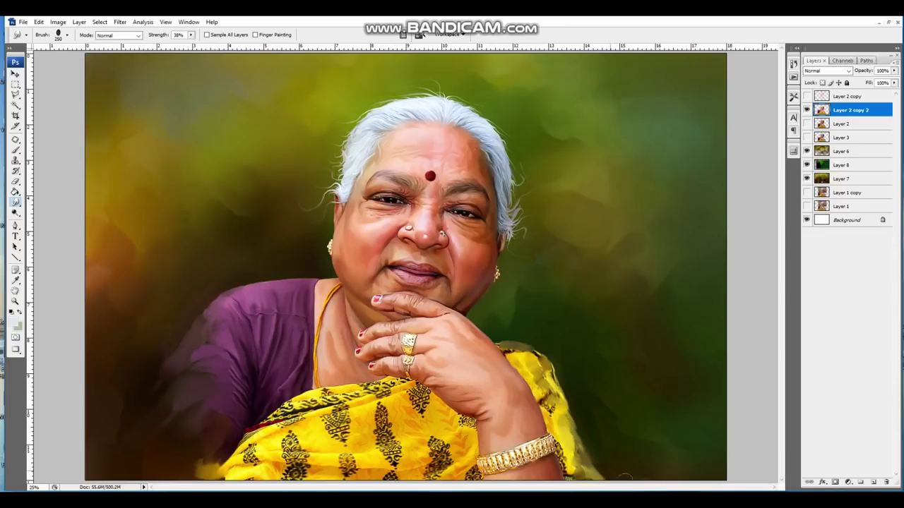
key(bracketright)
key(alt+bracketleft)
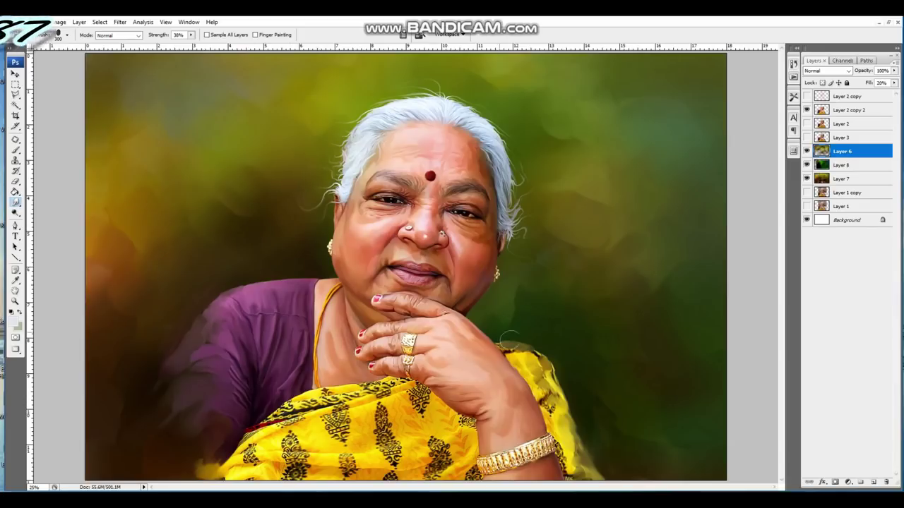
key(alt+bracketleft)
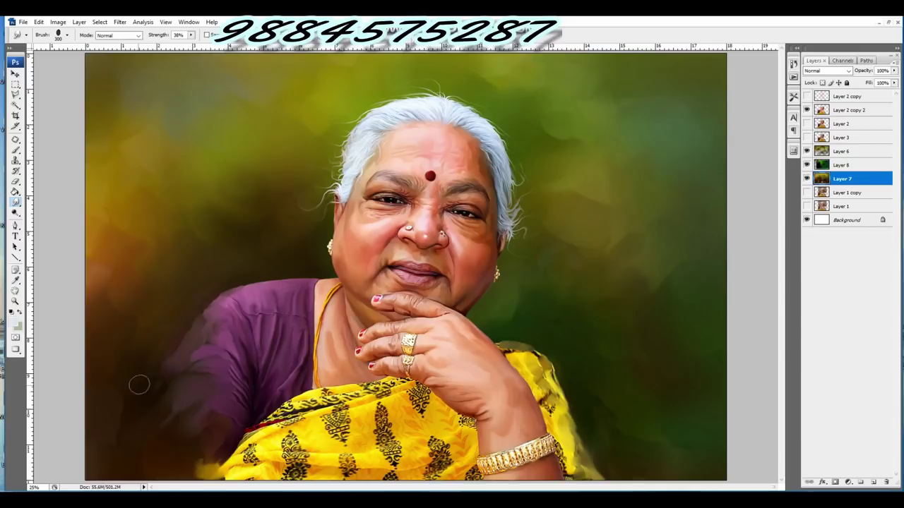
ctrl+alt+right_click(197, 332)
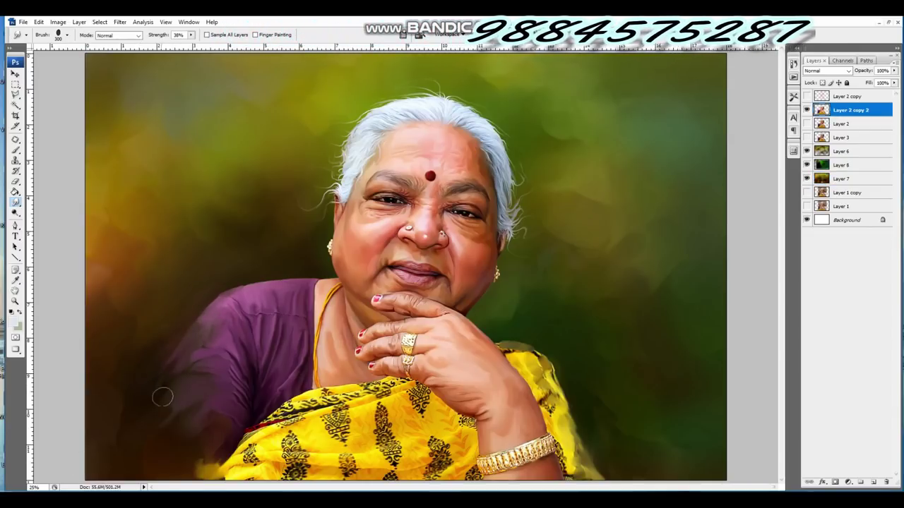
Soften the lower-left sleeve and sari edges with a 125–250 px smudge brush.
key(F5)
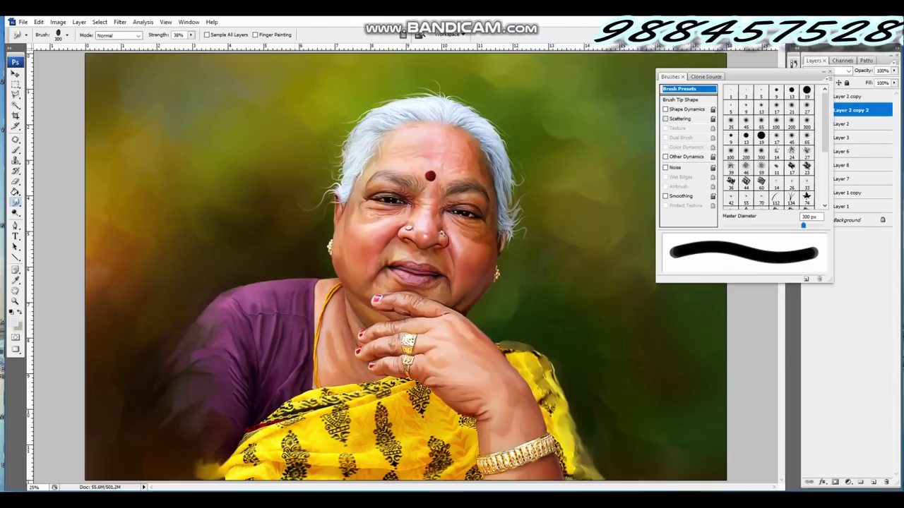
key(bracketleft)
key(bracketleft)
key(bracketleft)
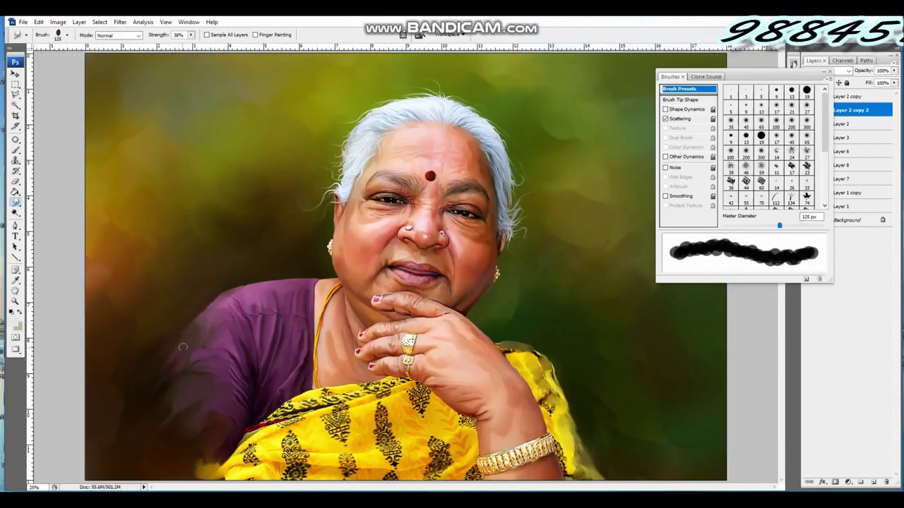
key(bracketright)
key(bracketright)
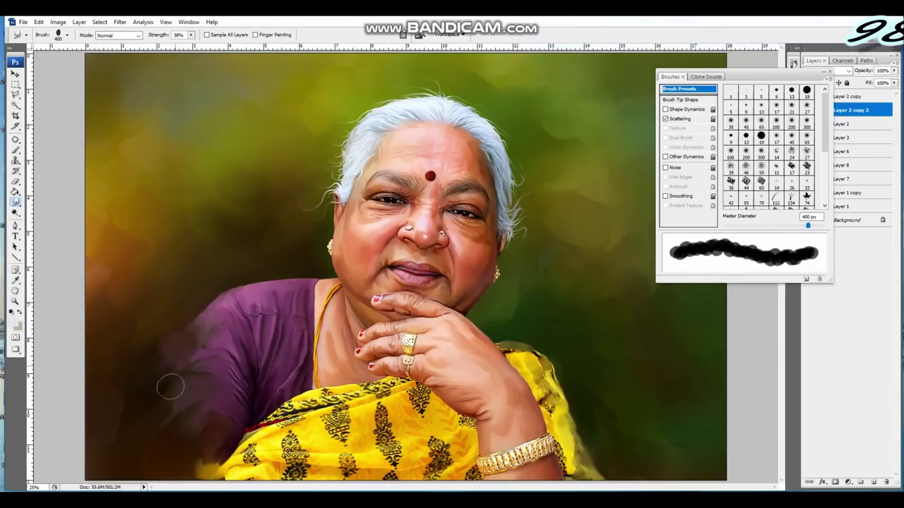
key(bracketleft)
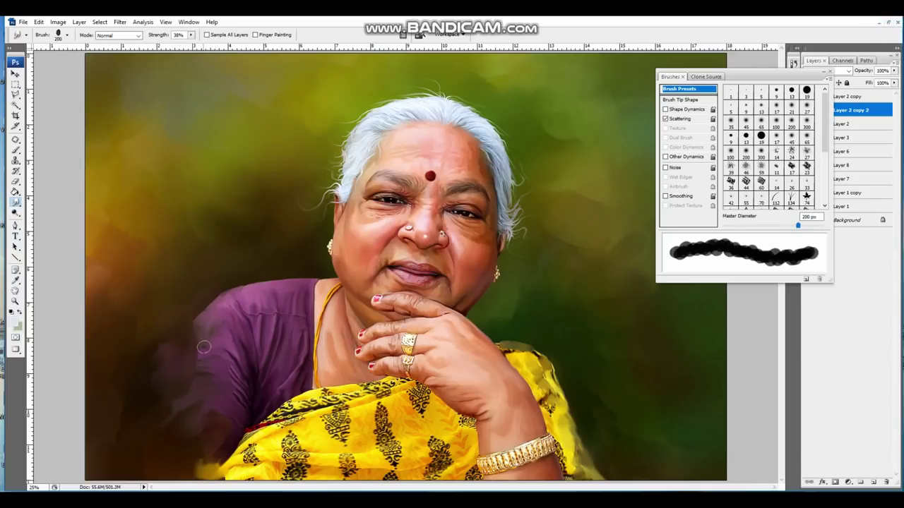
mouse_move(174, 418)
mouse_down()
mouse_move(204, 467)
mouse_move(242, 444)
mouse_up()
key(bracketleft)
key(bracketleft)
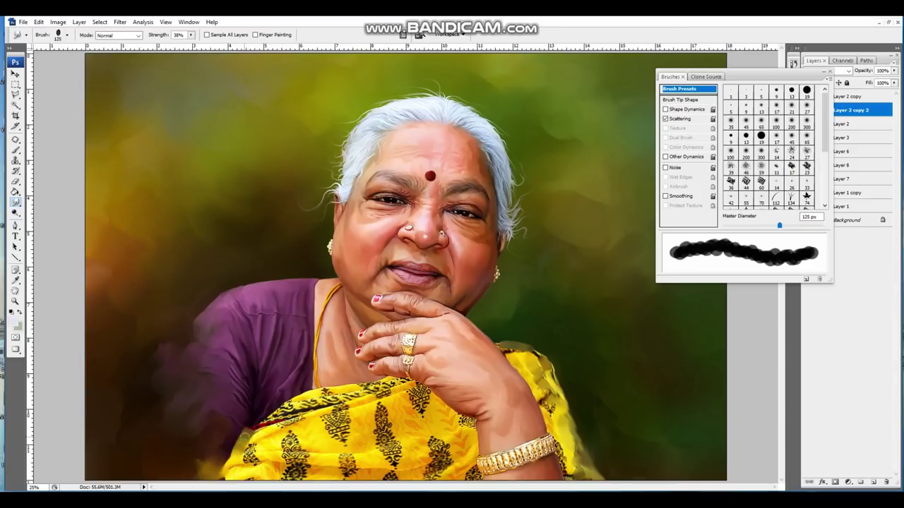
key(bracketright)
key(bracketright)
key(bracketright)
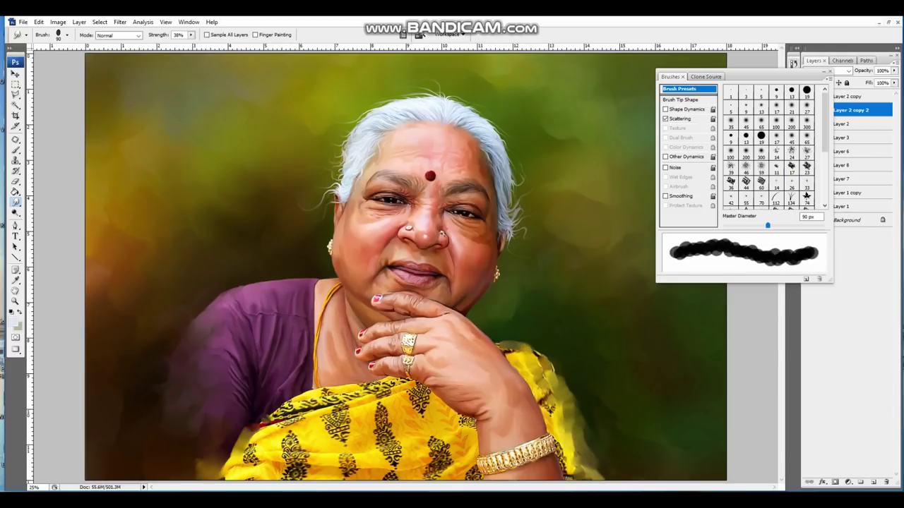
key(F5)
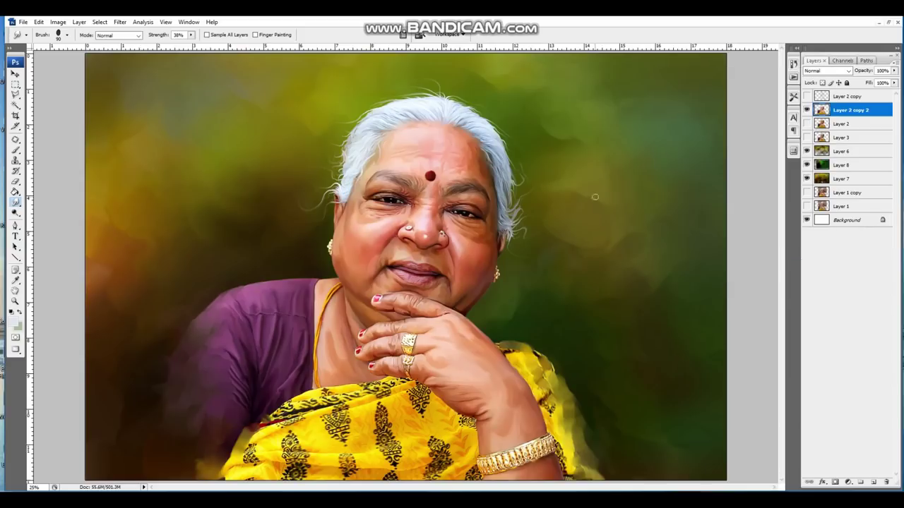
On Layer 6, set the foreground colour to black for brush painting.
key(alt+bracketleft)
key(i)
click(12, 312)
click(754, 144)
click(614, 168)
click(826, 42)
key(b)
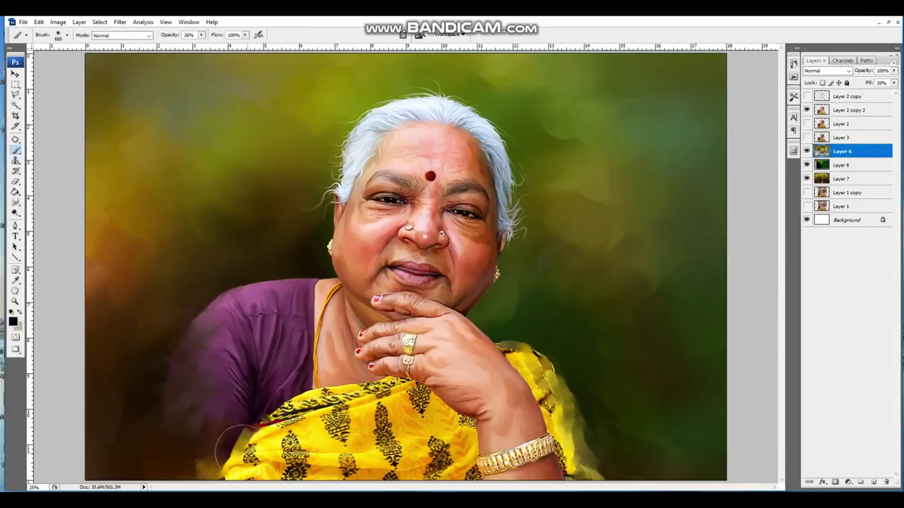
Add a new top layer and paint black along the bottom edge with a large brush.
key(ctrl+minus)
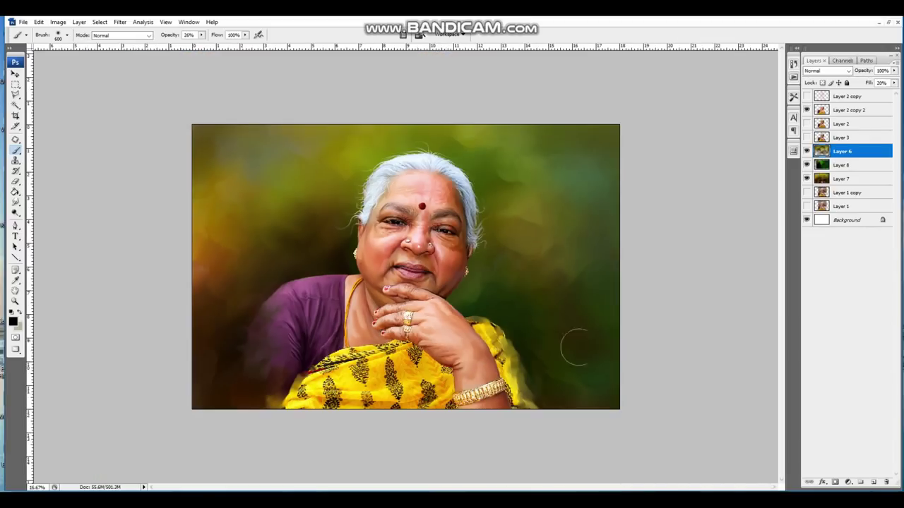
key(alt+period)
key(ctrl+shift+alt+n)
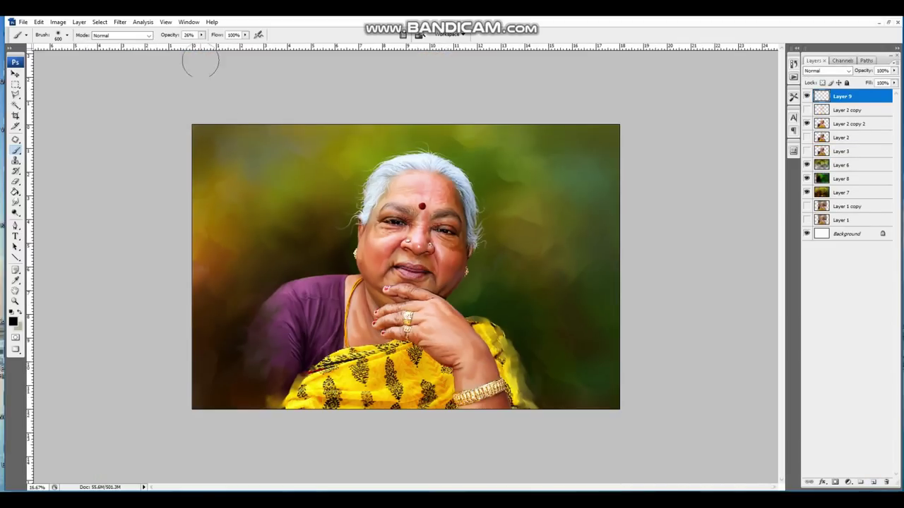
key(])
key(])
key(])
mouse_move(191, 313)
mouse_down()
mouse_move(561, 443)
mouse_move(562, 422)
mouse_move(645, 346)
mouse_move(520, 110)
mouse_move(163, 365)
mouse_move(319, 433)
mouse_move(532, 423)
mouse_move(567, 403)
mouse_move(635, 140)
mouse_up()
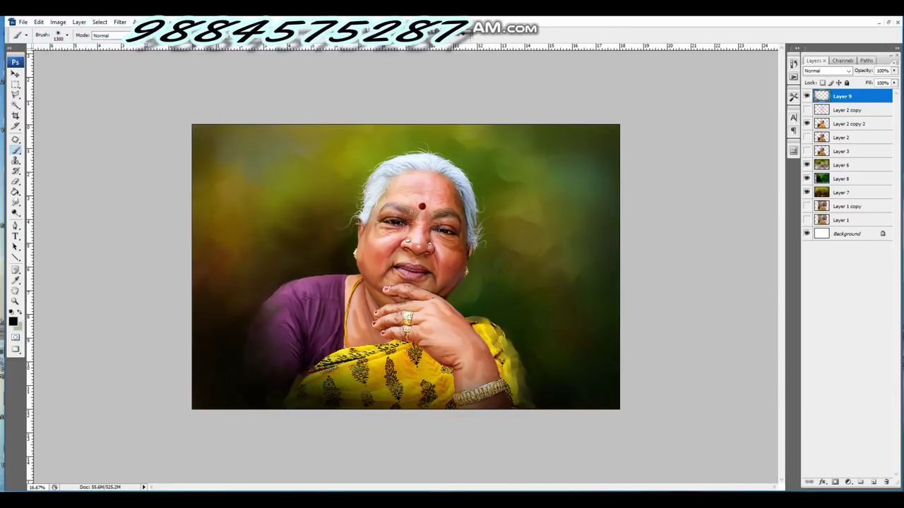
Back on Layer 6, sample a dark green with an 800 px brush, then select Layer 2 copy 2.
click(841, 165)
key(bracketleft)
key(bracketleft)
key(bracketleft)
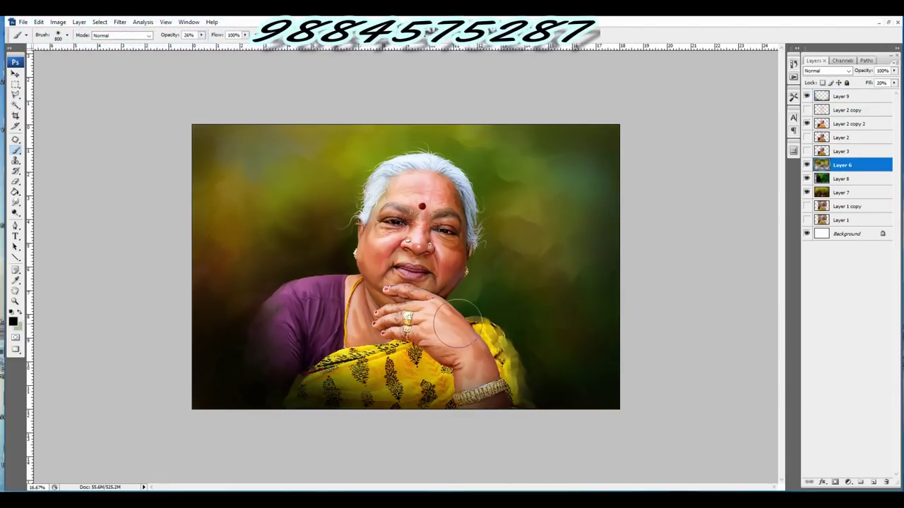
alt+click(526, 159)
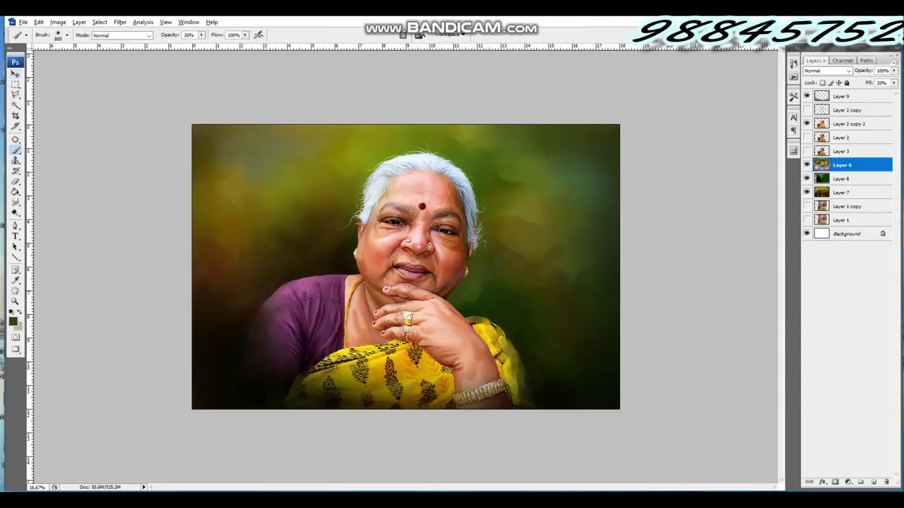
click(15, 75)
click(850, 123)
Hide Layer 2 copy and switch to the Blur tool.
key(ctrl+plus)
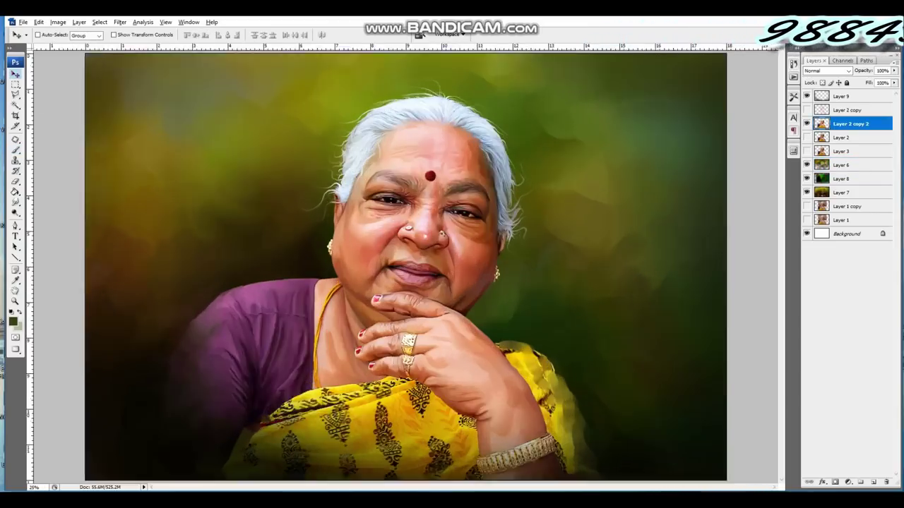
click(806, 110)
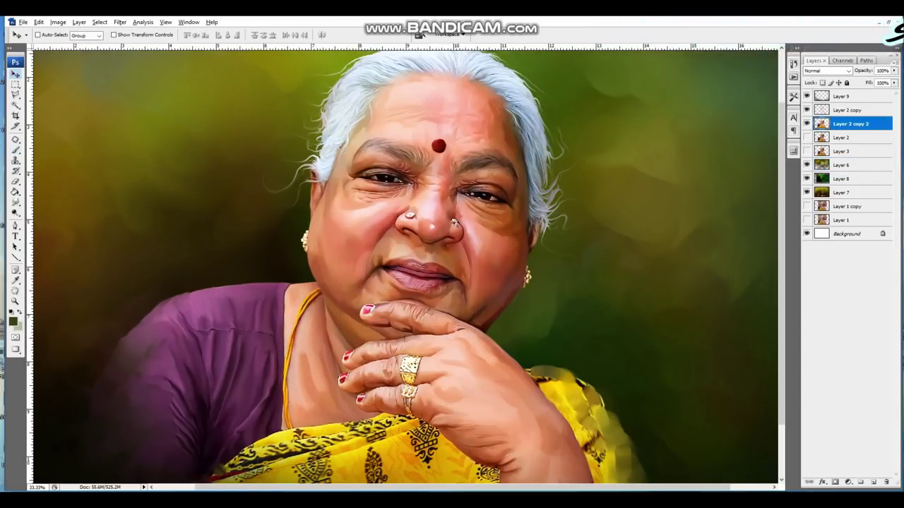
right_click(817, 121)
key(Escape)
click(15, 202)
click(49, 203)
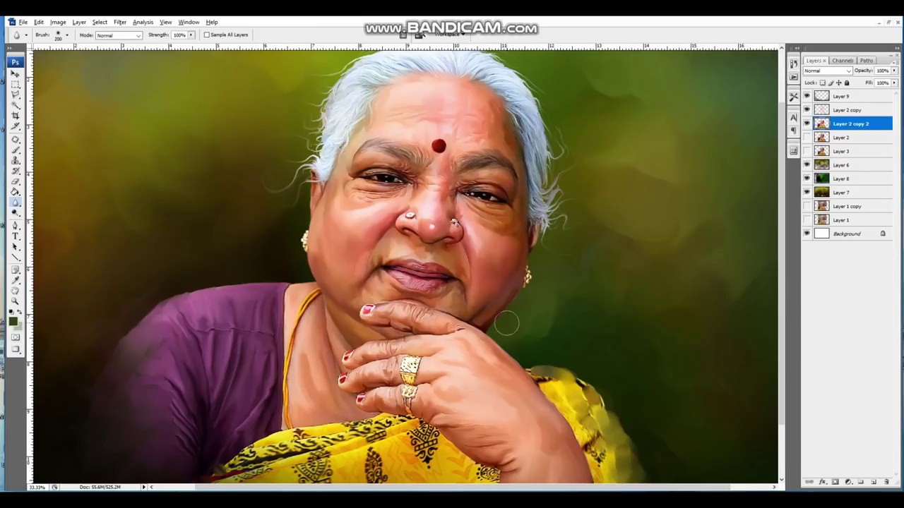
drag(276, 282, 230, 353)
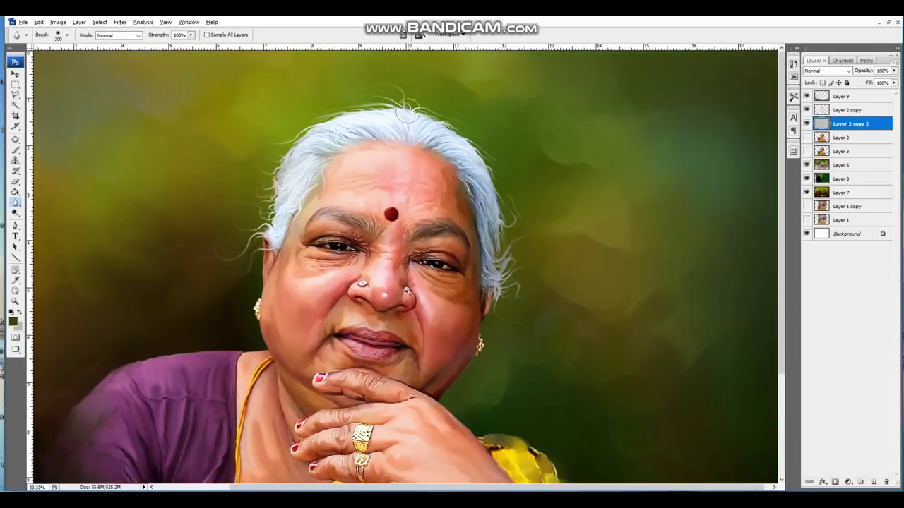
drag(579, 480, 593, 463)
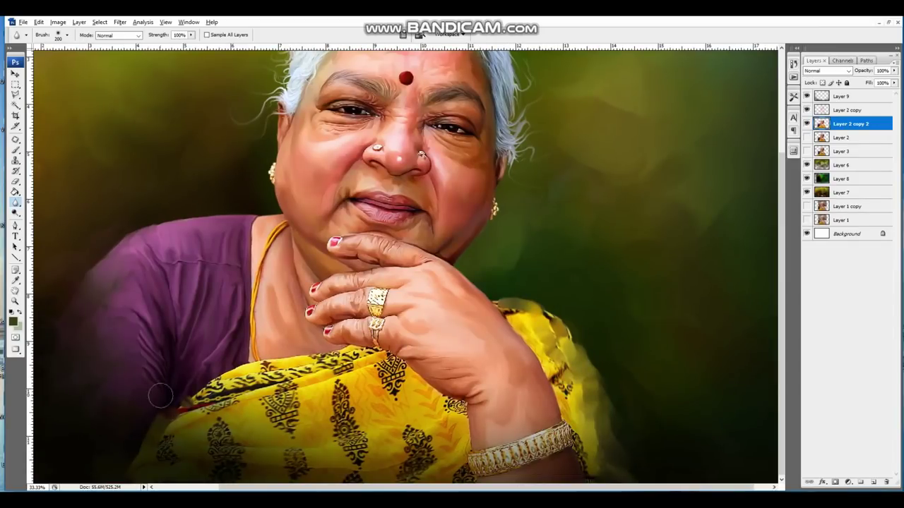
Duplicate Layer 2 copy 2 as Layer 2 copy 3.
right_click(851, 123)
click(854, 153)
click(535, 155)
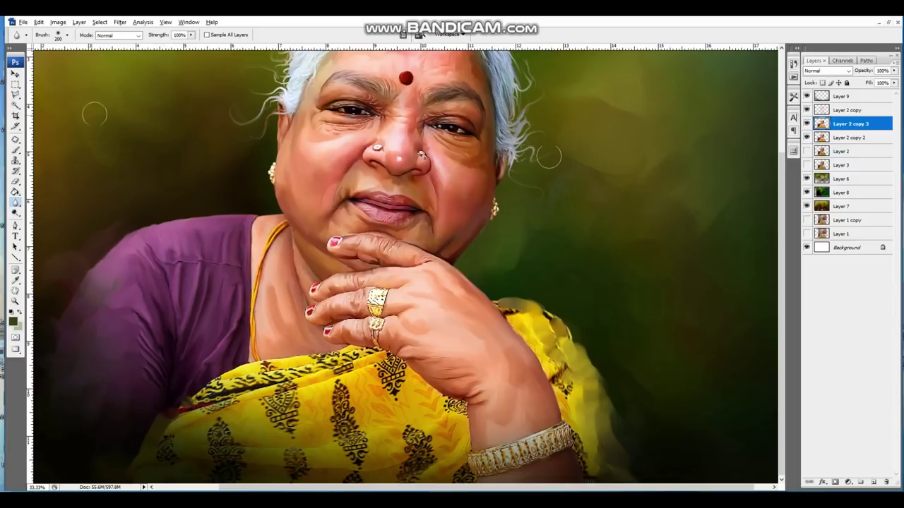
Set Layer 2 copy 3 to Hard Light and apply a High Pass filter.
key(e)
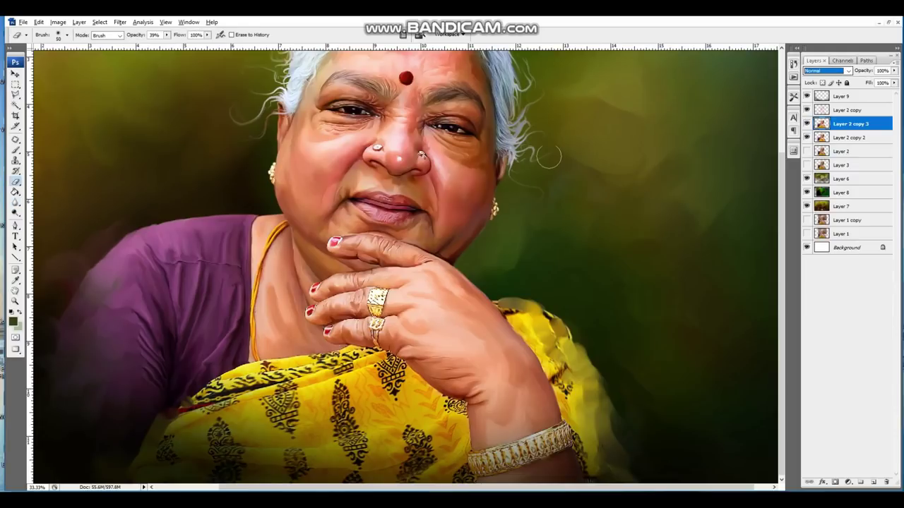
click(826, 71)
key(Return)
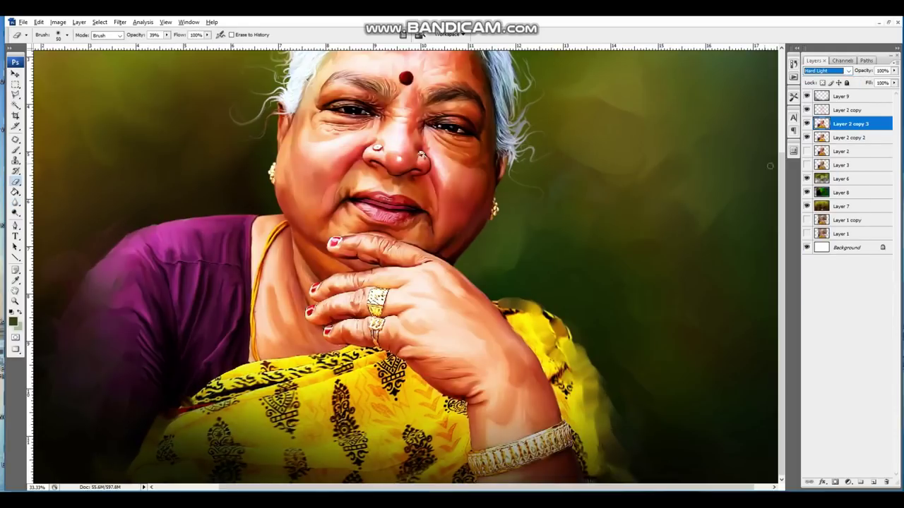
click(120, 22)
click(279, 221)
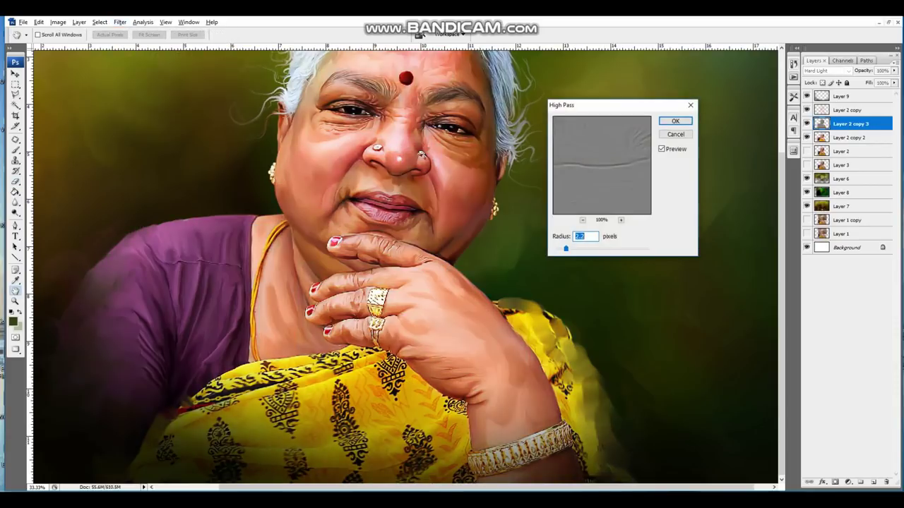
key(Return)
Zoom to 50% and lower Layer 2 copy 3's fill to 65%.
key(F5)
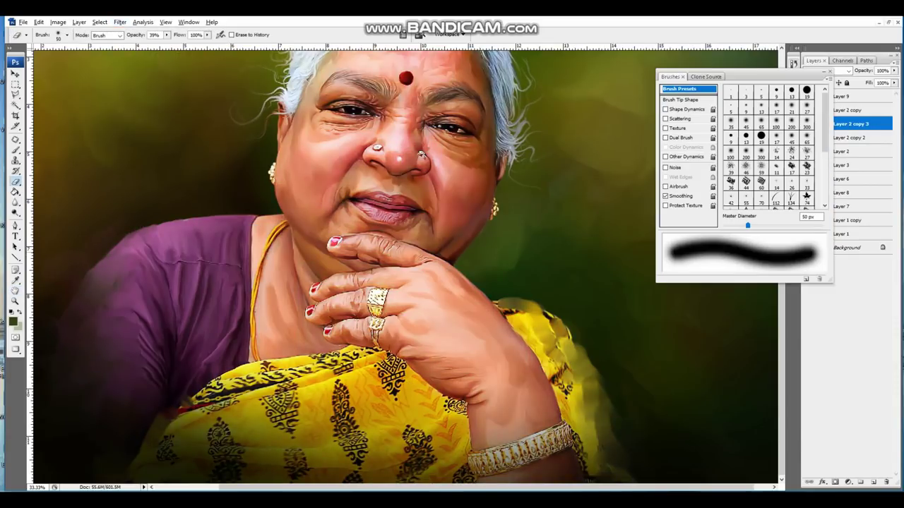
key(F5)
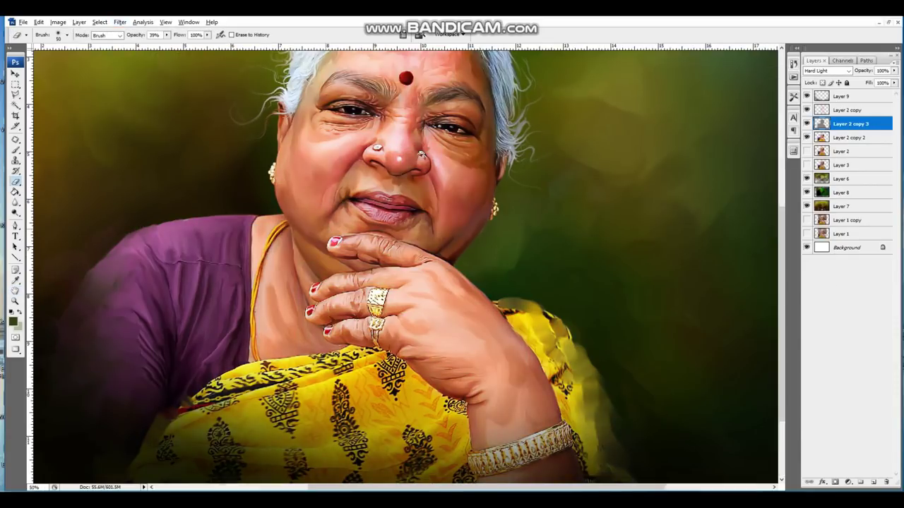
key(ctrl+plus)
scroll(406, 266, up, 5)
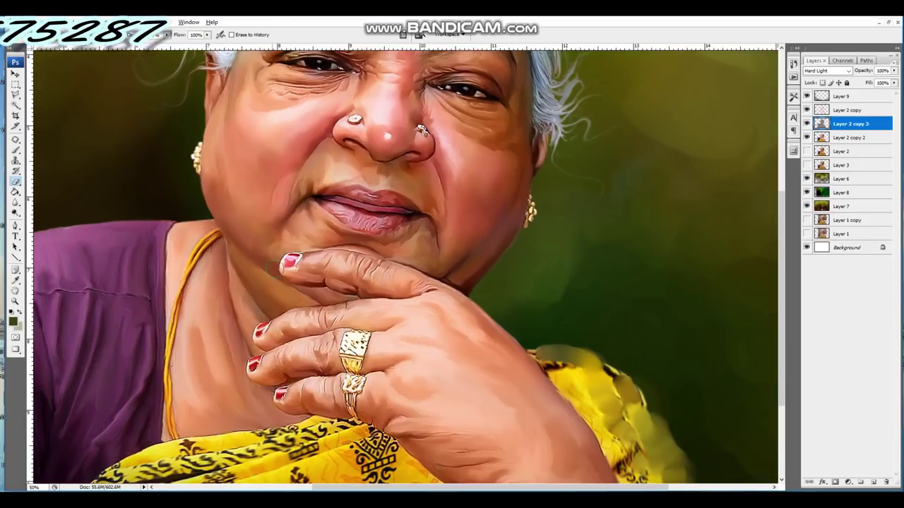
scroll(393, 268, down, 3)
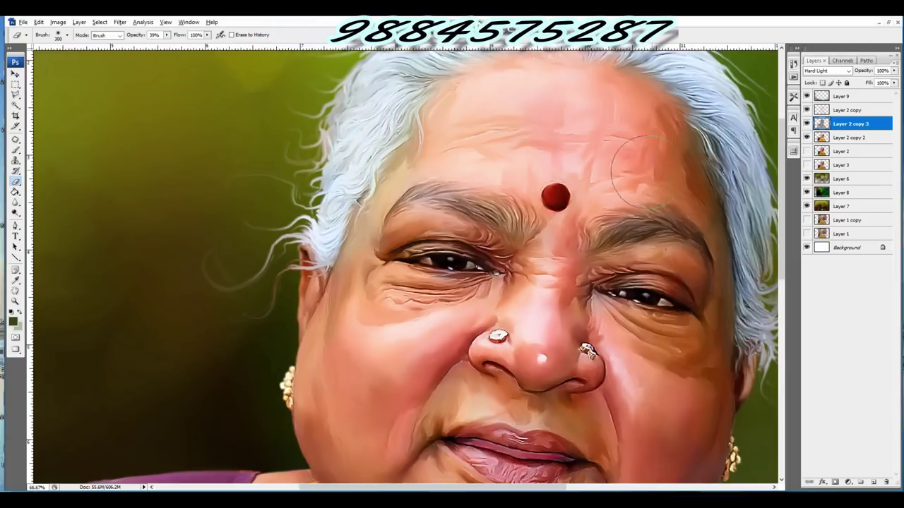
drag(893, 83, 877, 92)
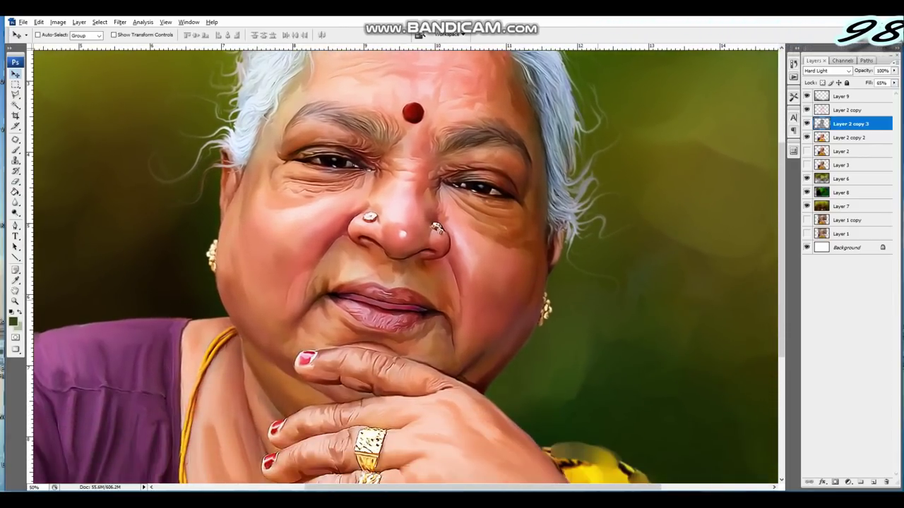
Smudge the skin on Layer 2 copy 2 at 38% strength, then hide all panels.
click(851, 137)
key(r)
click(16, 201)
click(49, 220)
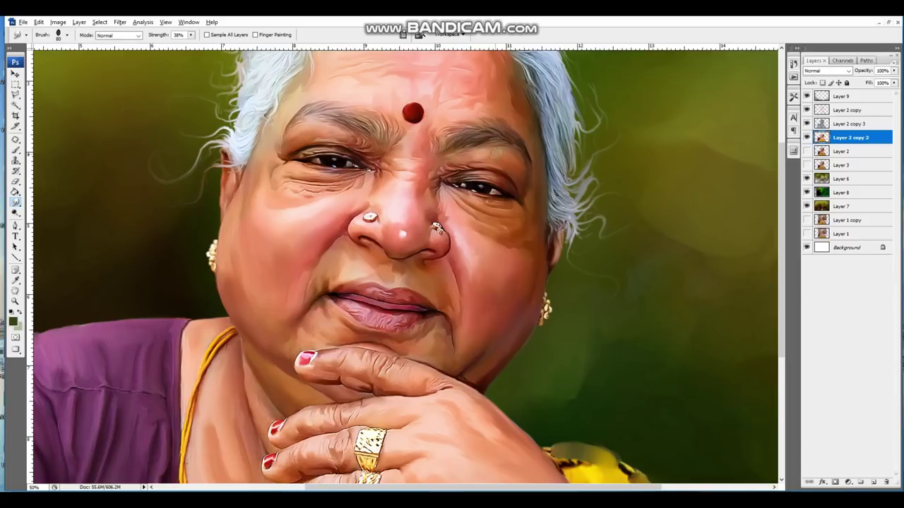
scroll(405, 267, up, 3)
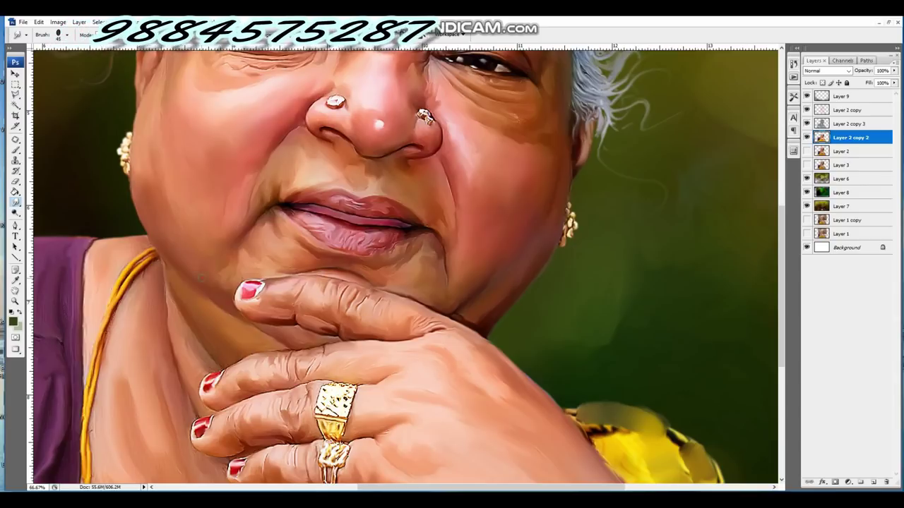
key(Tab)
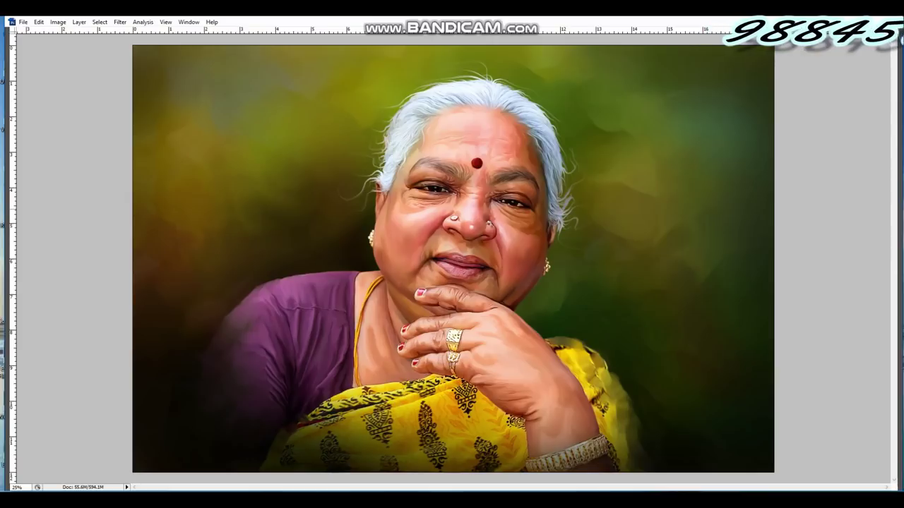
key(ctrl+plus)
key(ctrl+plus)
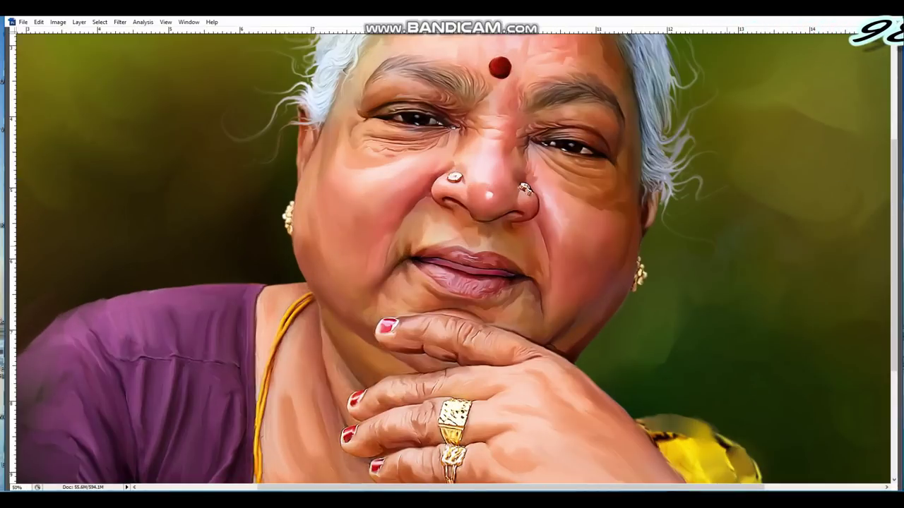
scroll(452, 260, up, 2)
scroll(452, 260, down, 2)
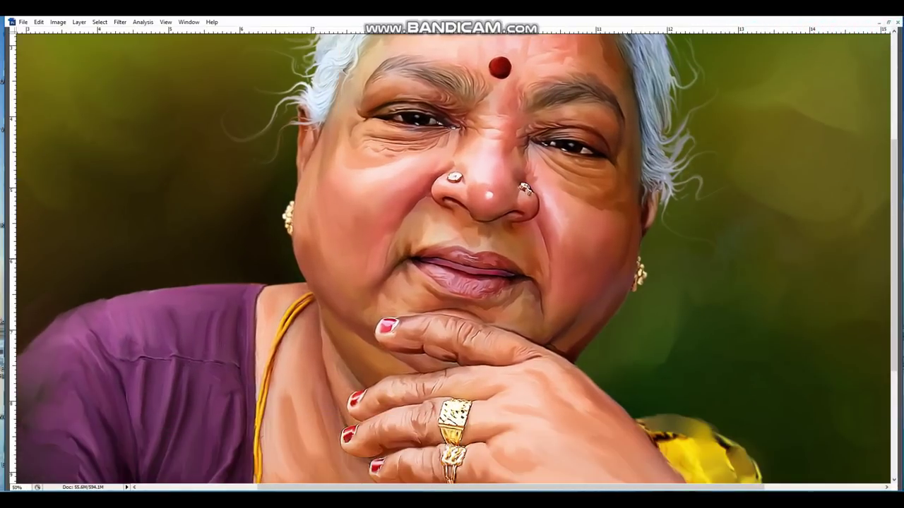
scroll(452, 260, up, 3)
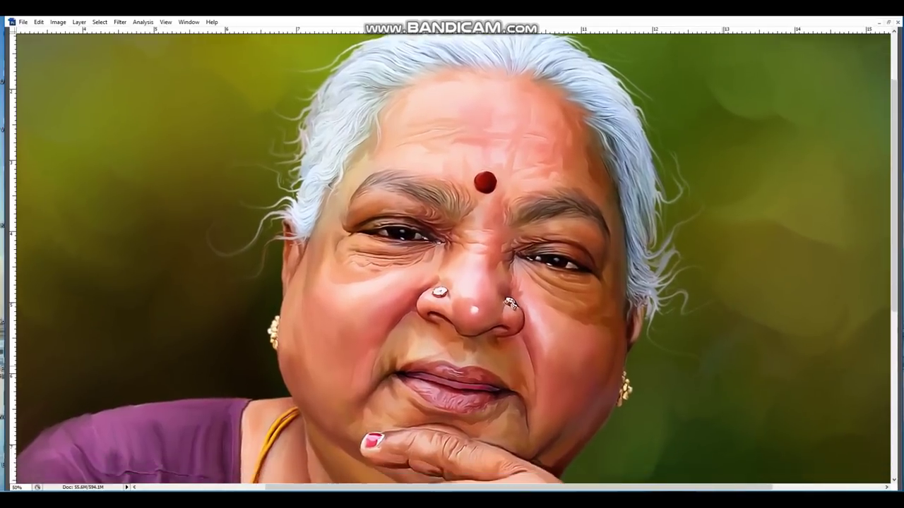
scroll(452, 259, down, 3)
key(ctrl+minus)
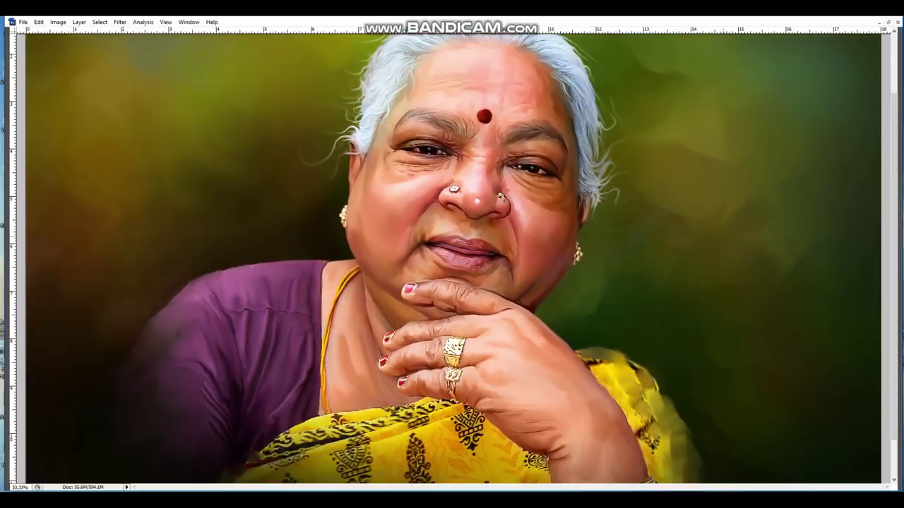